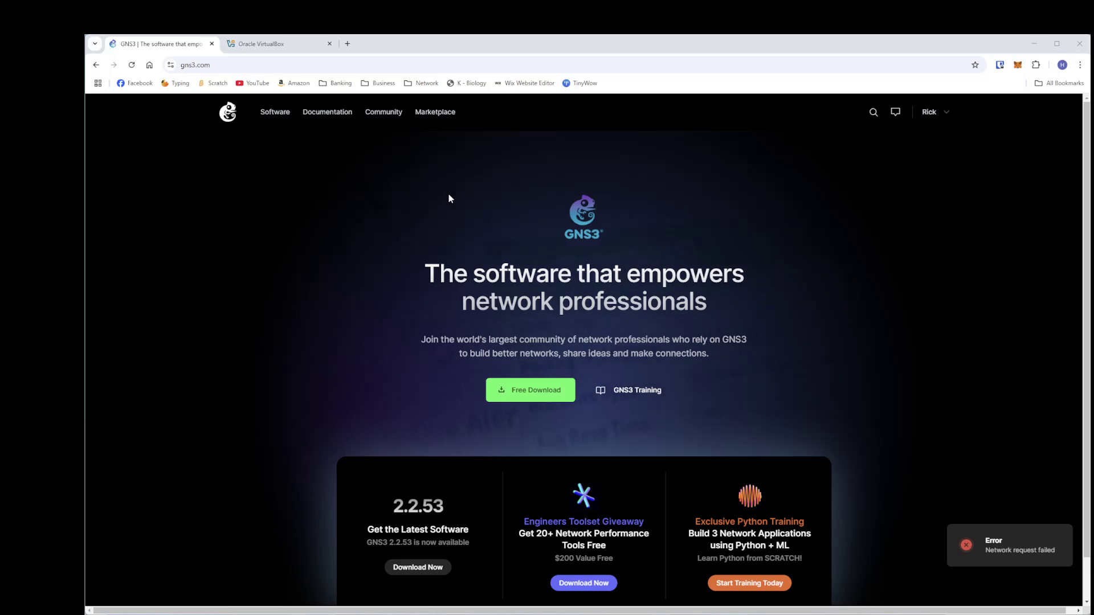
Highlight the hero heading text on the GNS3 home page
{"action": "left_click_drag", "start_coordinate": [425, 273], "coordinate": [716, 317]}
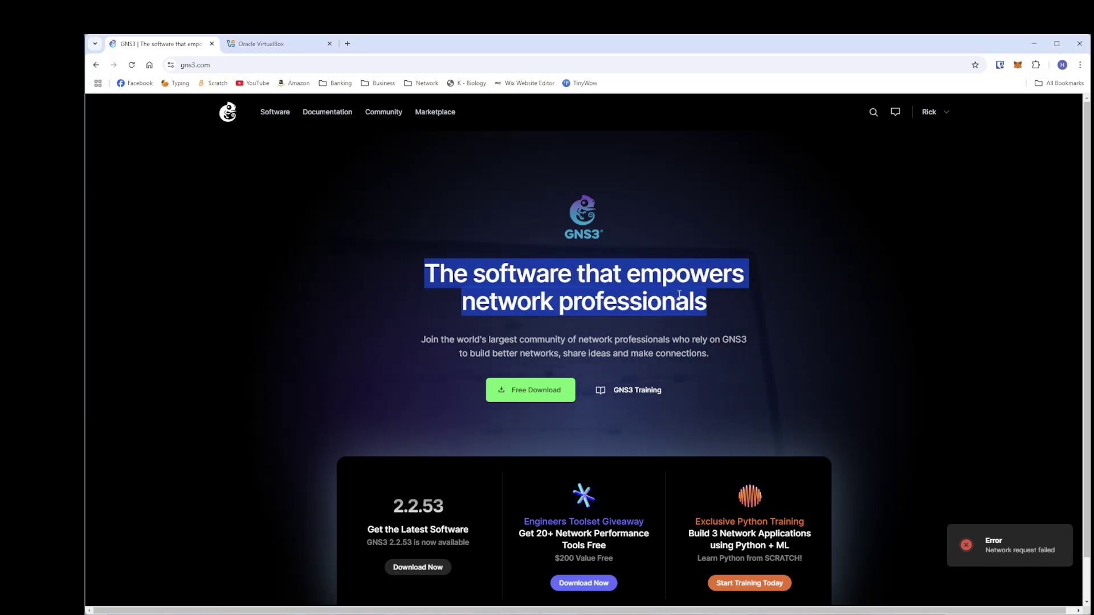
{"action": "left_click", "coordinate": [710, 299]}
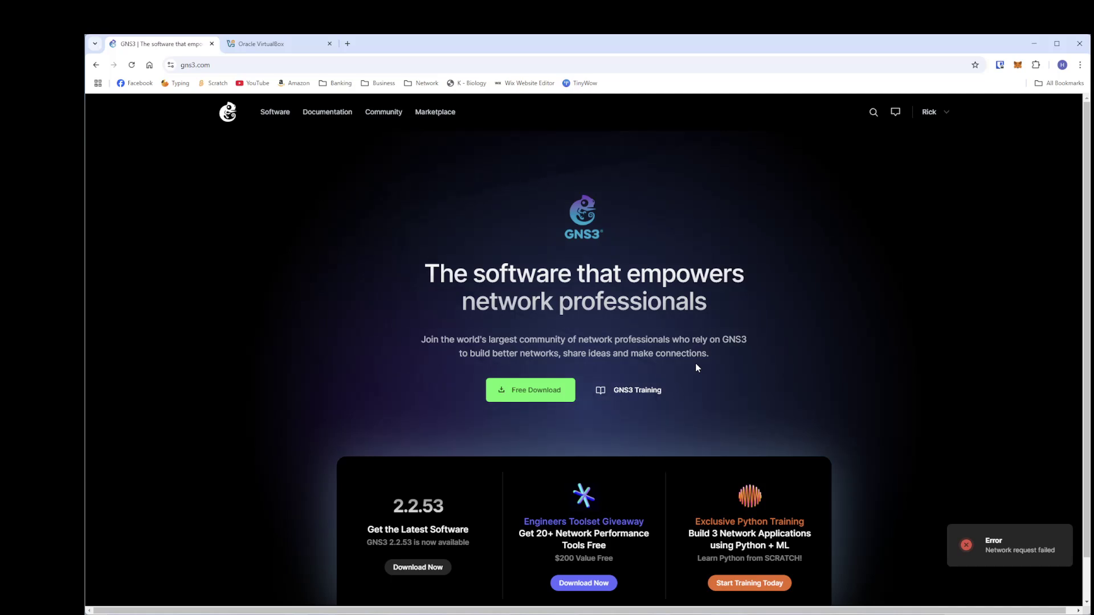
{"action": "left_click_drag", "start_coordinate": [424, 272], "coordinate": [687, 305]}
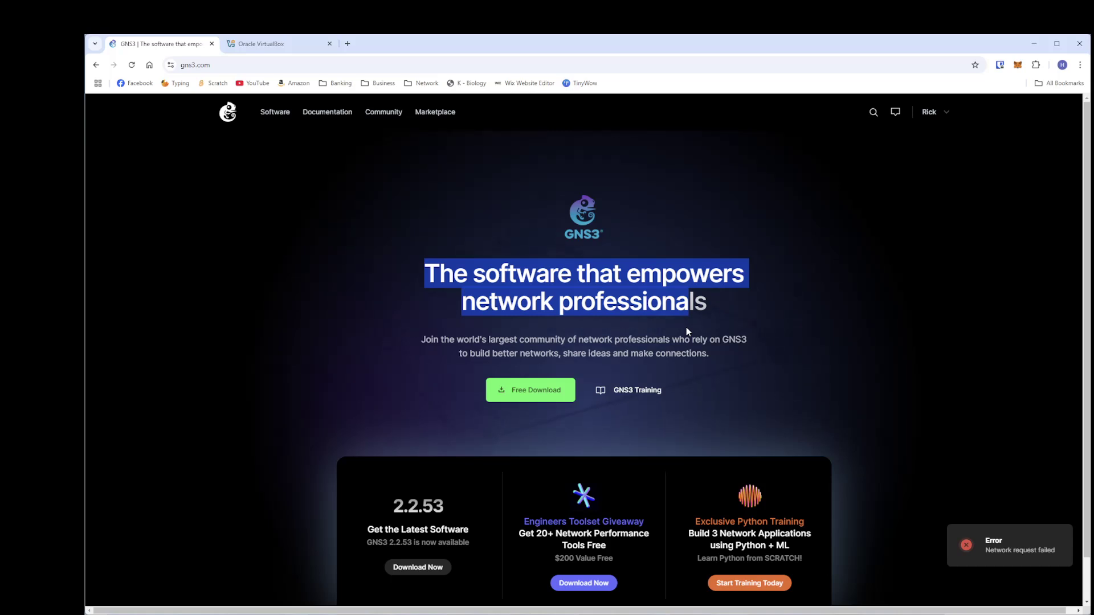
Browse the Marketplace's popular software and appliances, then go back to the GNS3 home page
{"action": "left_click", "coordinate": [434, 111]}
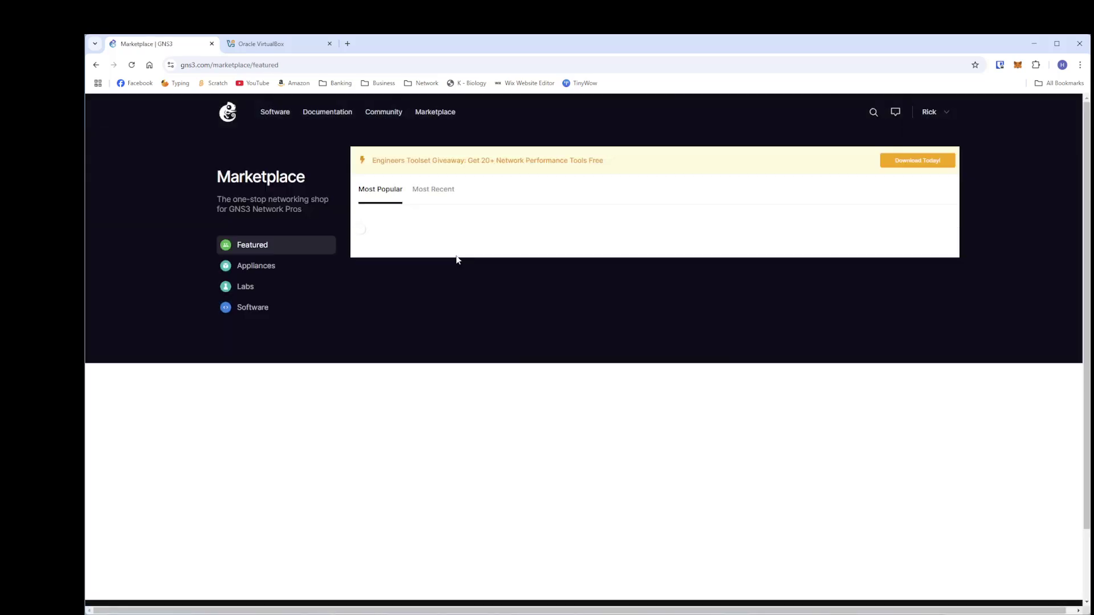
{"action": "scroll", "coordinate": [620, 432], "scroll_direction": "down", "scroll_amount": 1}
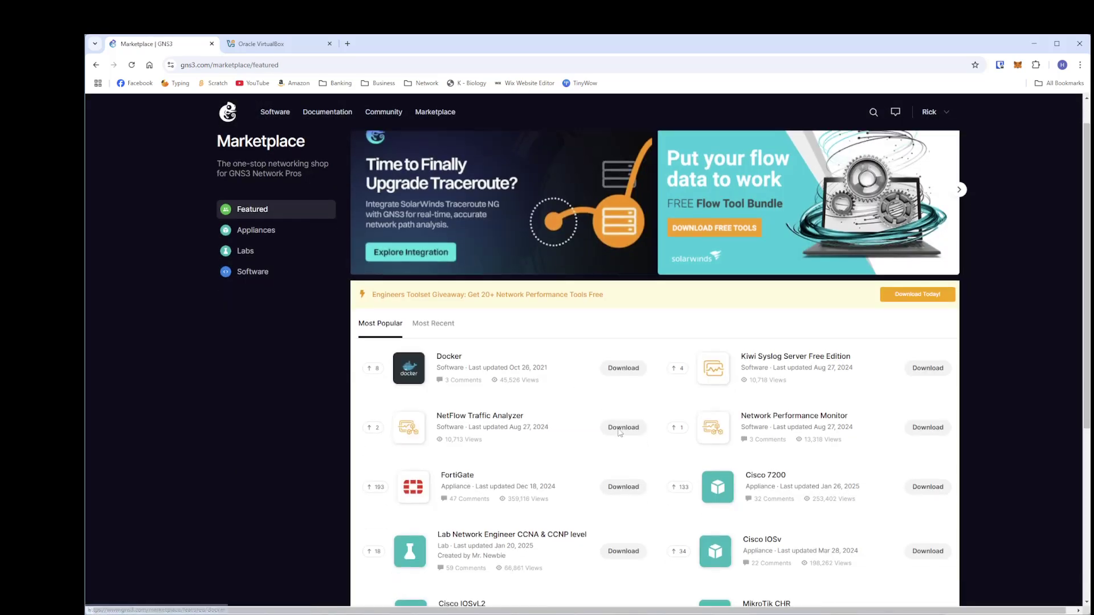
{"action": "scroll", "coordinate": [619, 432], "scroll_direction": "down", "scroll_amount": 4}
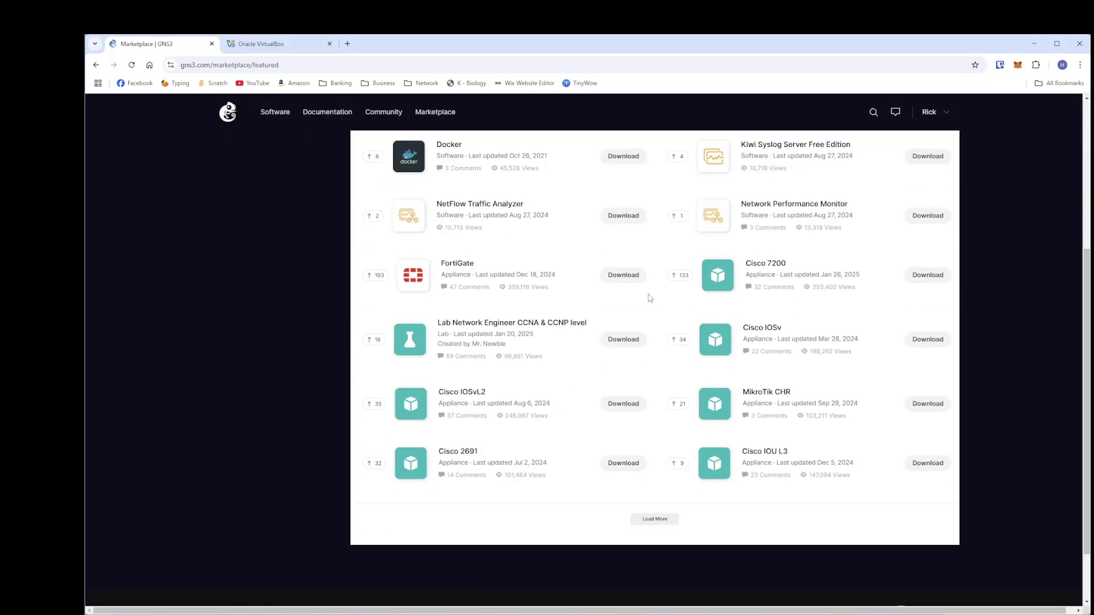
{"action": "scroll", "coordinate": [683, 337], "scroll_direction": "up", "scroll_amount": 5}
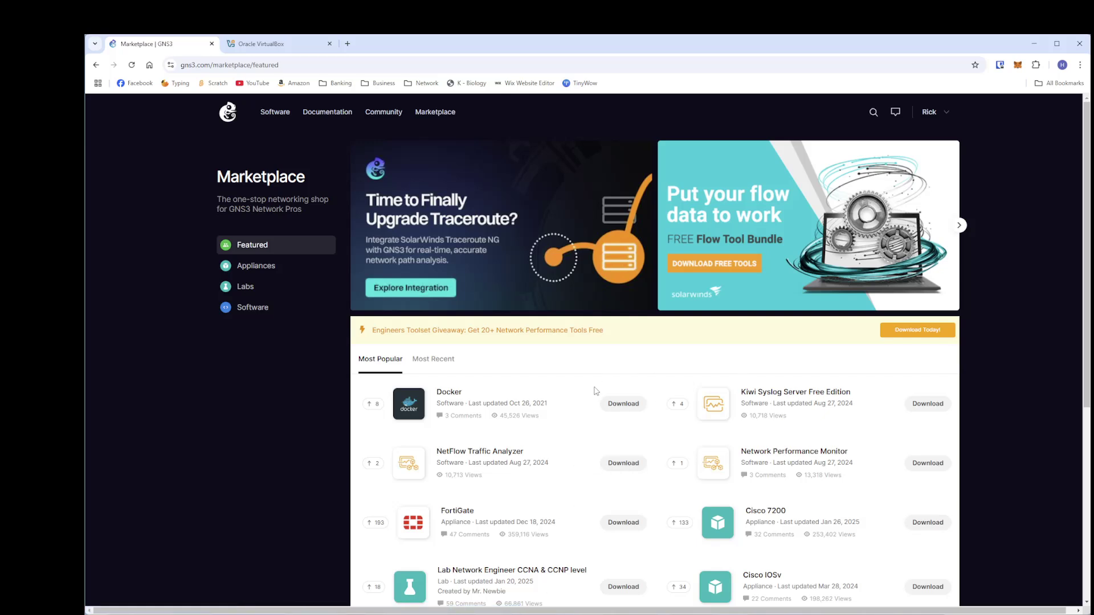
{"action": "scroll", "coordinate": [595, 391], "scroll_direction": "down", "scroll_amount": 3}
{"action": "scroll", "coordinate": [652, 352], "scroll_direction": "up", "scroll_amount": 3}
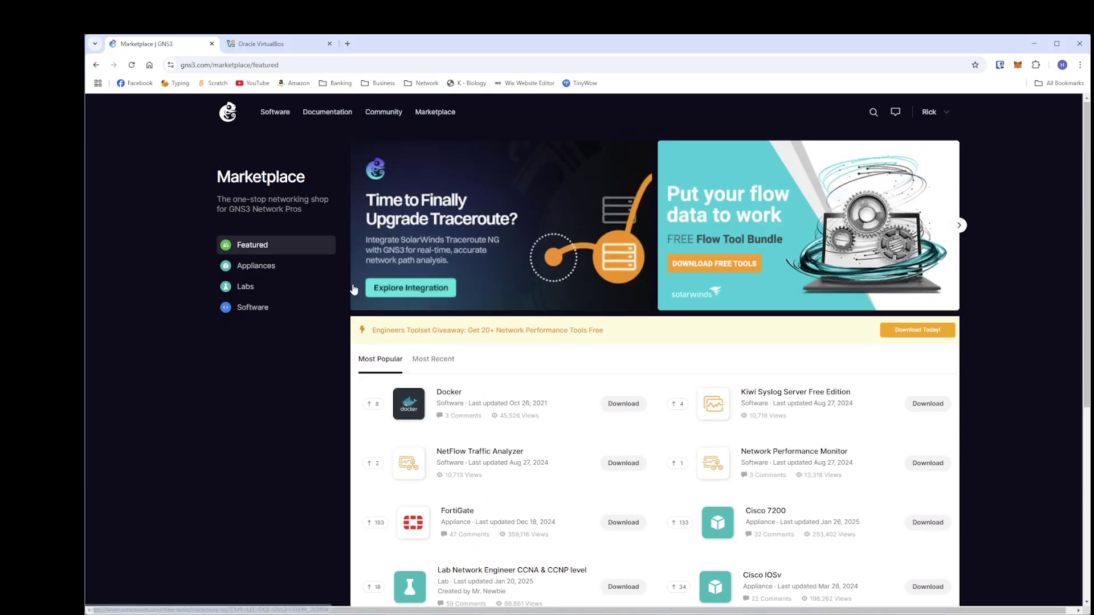
{"action": "left_click", "coordinate": [227, 113]}
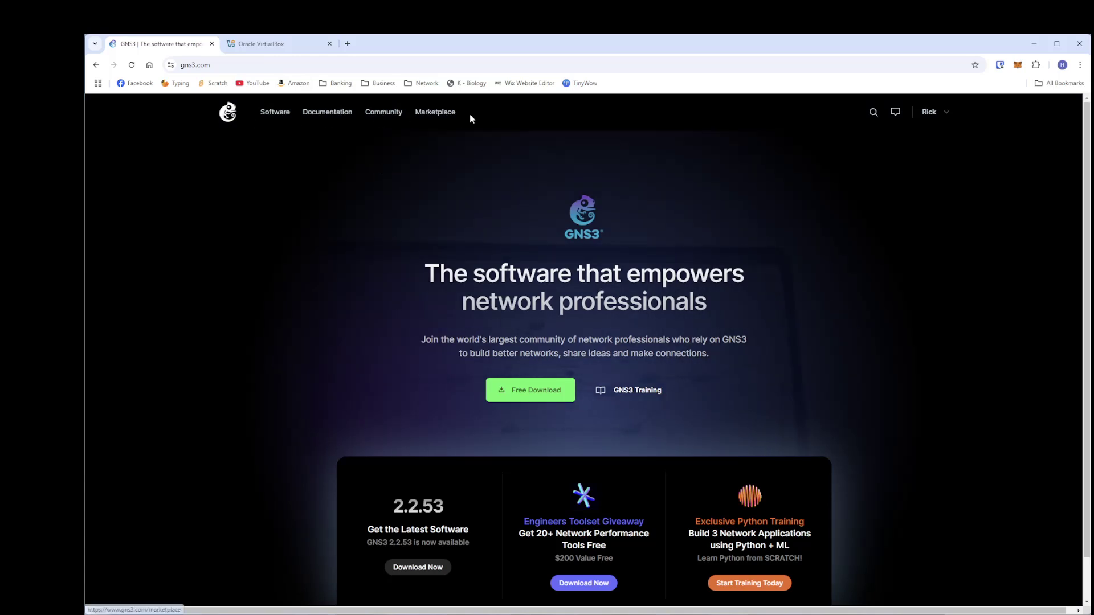
Go from the Software page to the Download GNS3 page for version 2.2.53
{"action": "left_click", "coordinate": [269, 113]}
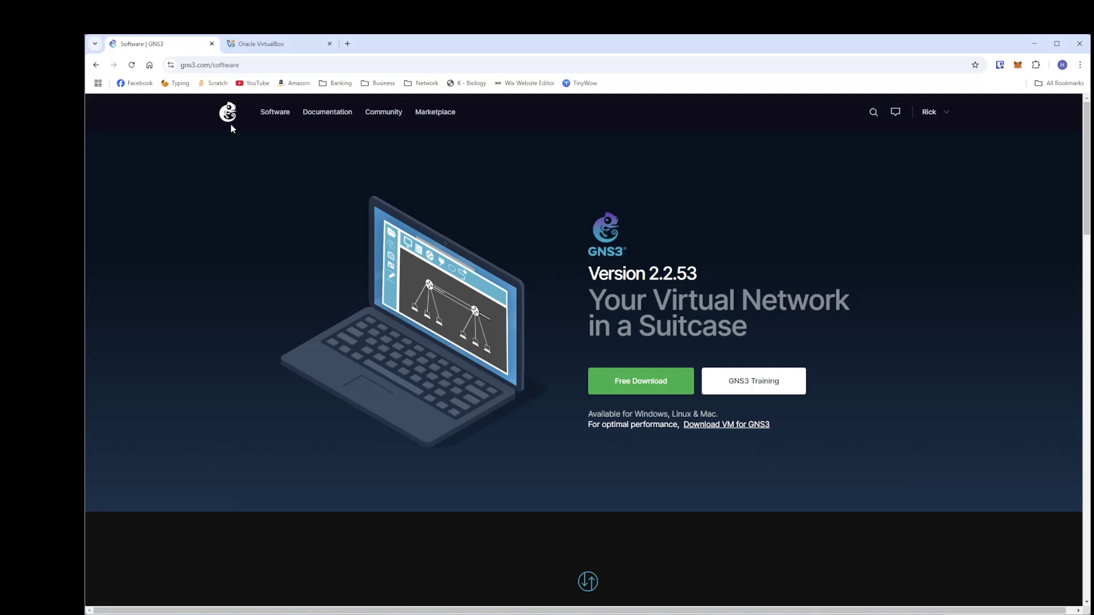
{"action": "left_click", "coordinate": [256, 66]}
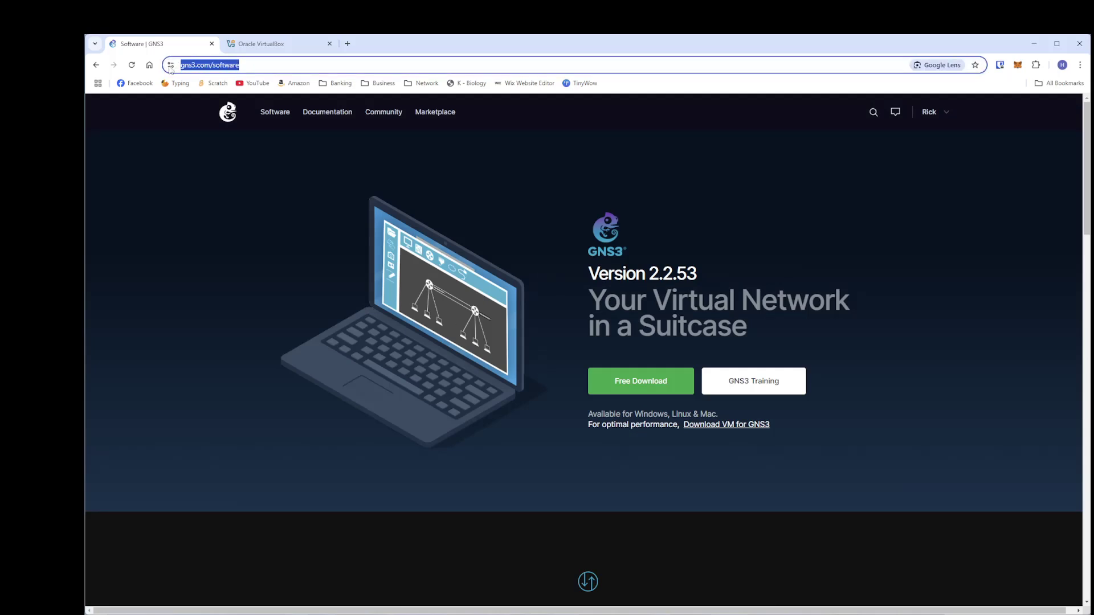
{"action": "left_click", "coordinate": [290, 178]}
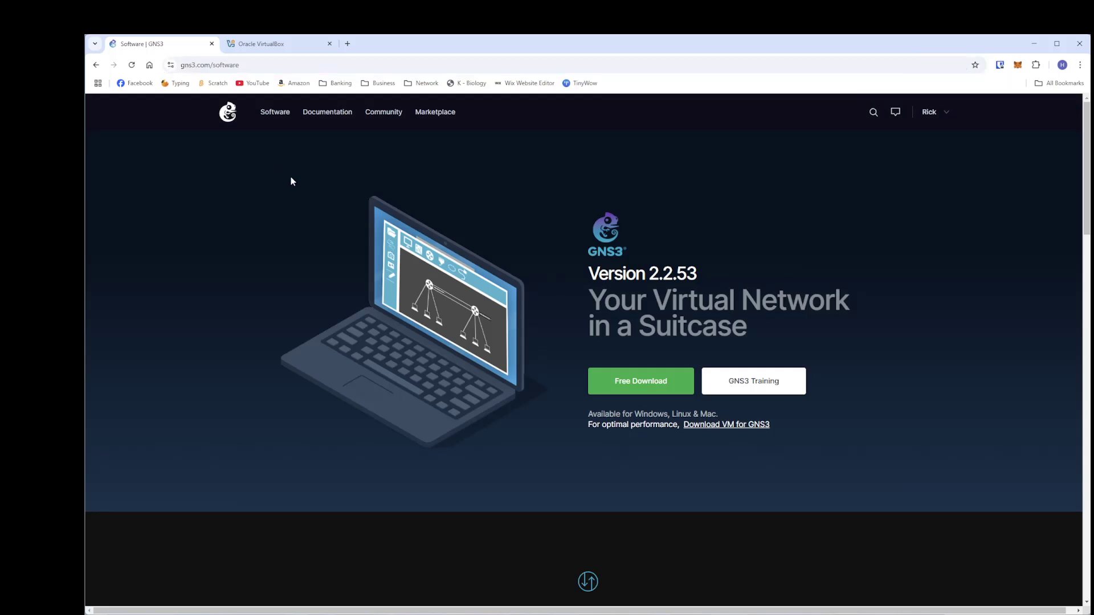
{"action": "left_click", "coordinate": [641, 381]}
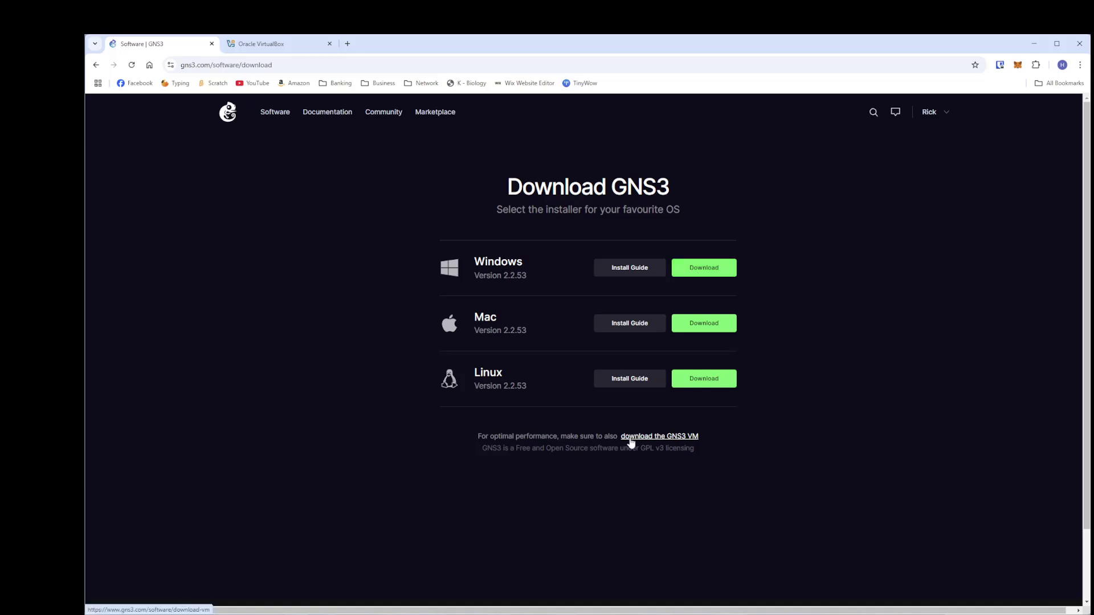
Highlight the note about downloading the GNS3 VM
{"action": "mouse_move", "coordinate": [715, 445]}
{"action": "left_mouse_down"}
{"action": "mouse_move", "coordinate": [538, 438]}
{"action": "mouse_move", "coordinate": [700, 437]}
{"action": "left_mouse_up"}
{"action": "left_click", "coordinate": [525, 446]}
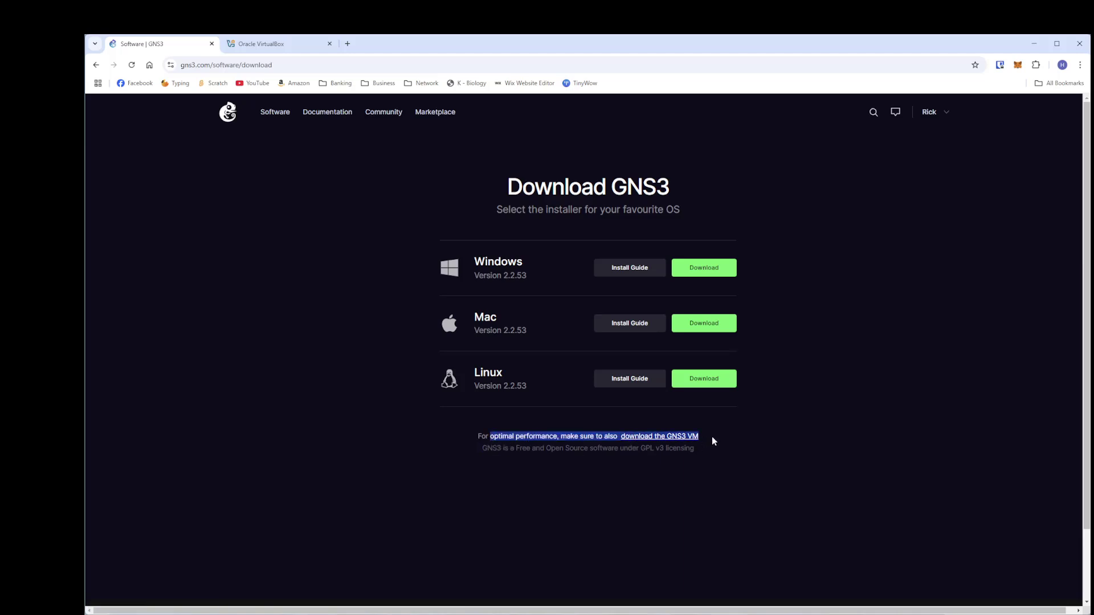
{"action": "left_click", "coordinate": [605, 437]}
{"action": "left_click_drag", "start_coordinate": [612, 436], "coordinate": [702, 438]}
{"action": "left_click", "coordinate": [725, 445]}
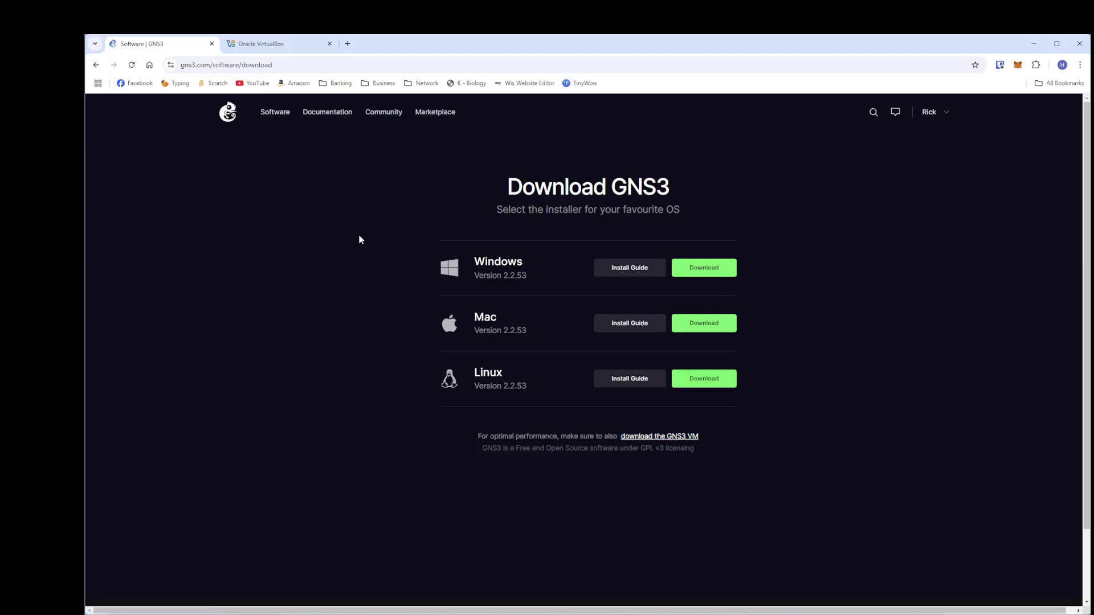
Switch to the Oracle VirtualBox site and look over its version 7.1 mention
{"action": "left_click", "coordinate": [273, 44]}
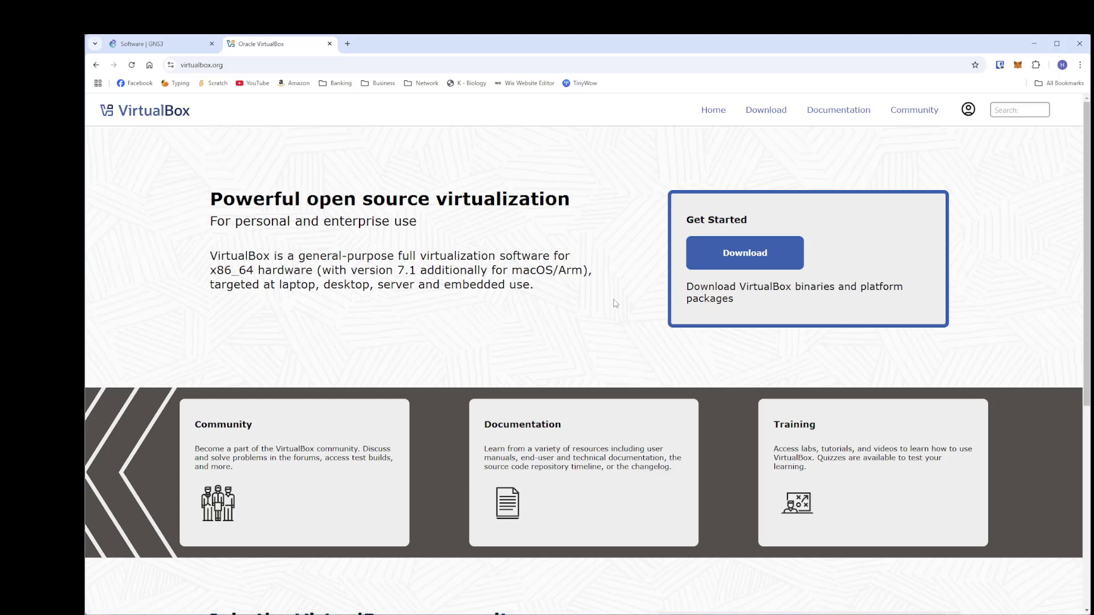
{"action": "left_click_drag", "start_coordinate": [686, 220], "coordinate": [700, 222]}
{"action": "left_click", "coordinate": [835, 273]}
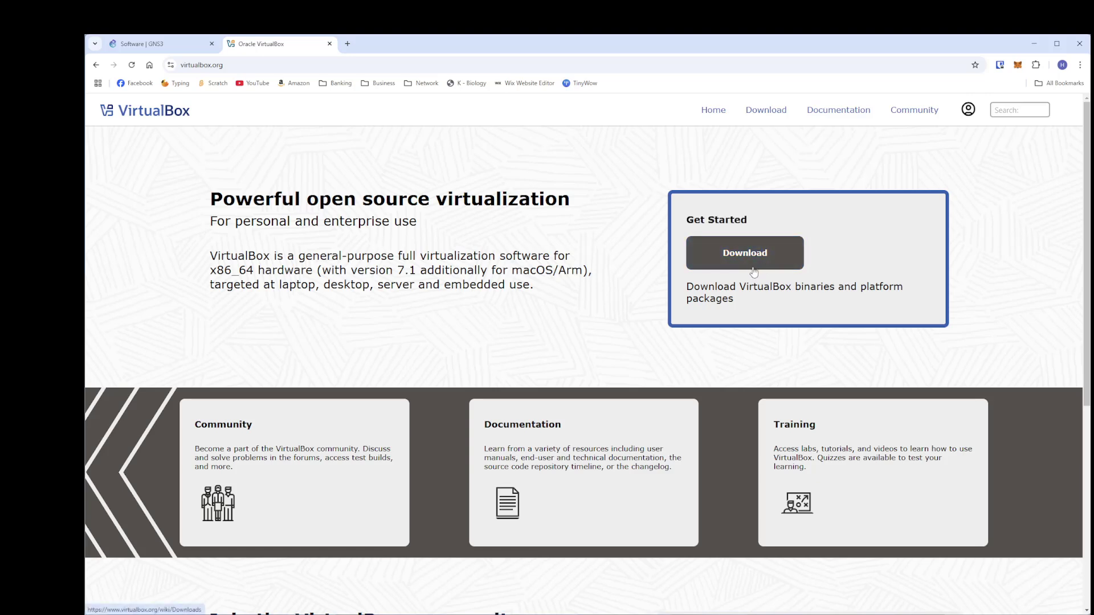
{"action": "left_click_drag", "start_coordinate": [393, 271], "coordinate": [439, 272]}
{"action": "left_click", "coordinate": [445, 272]}
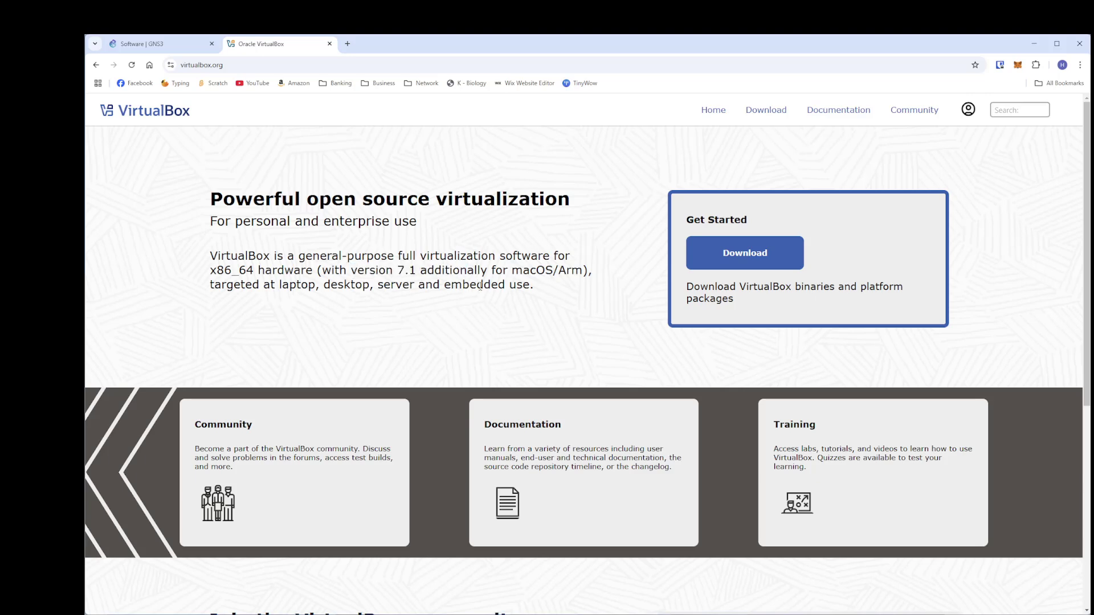
{"action": "scroll", "coordinate": [480, 286], "scroll_direction": "down", "scroll_amount": 5}
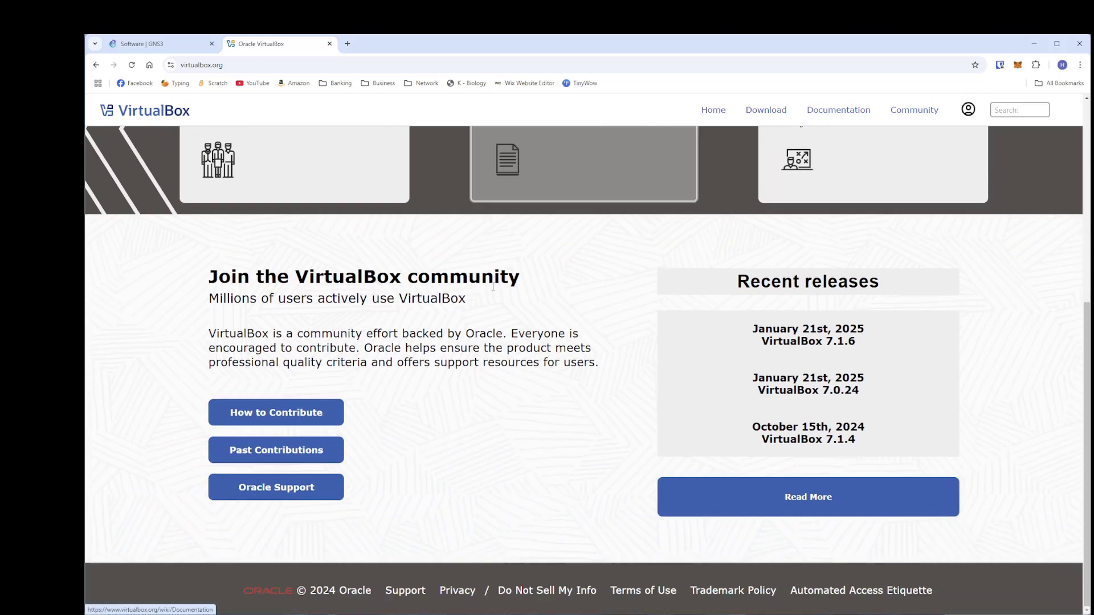
{"action": "scroll", "coordinate": [534, 308], "scroll_direction": "up", "scroll_amount": 5}
Highlight the 7.1 version number, then bring up a File Explorer window
{"action": "double_click", "coordinate": [408, 270]}
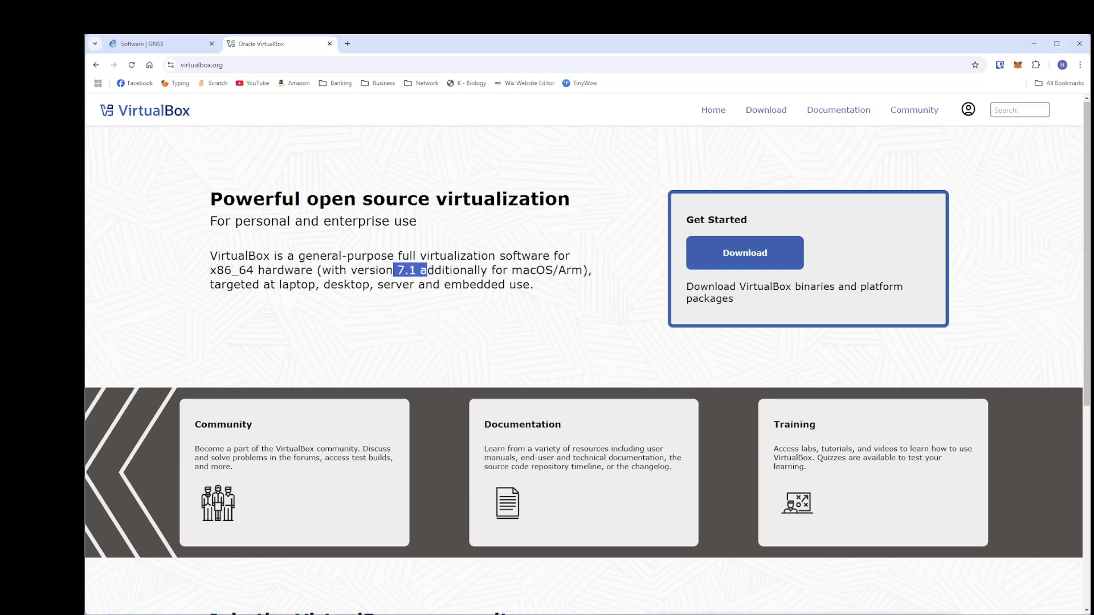
{"action": "left_click", "coordinate": [419, 295]}
{"action": "double_click", "coordinate": [403, 270]}
{"action": "left_click", "coordinate": [415, 273]}
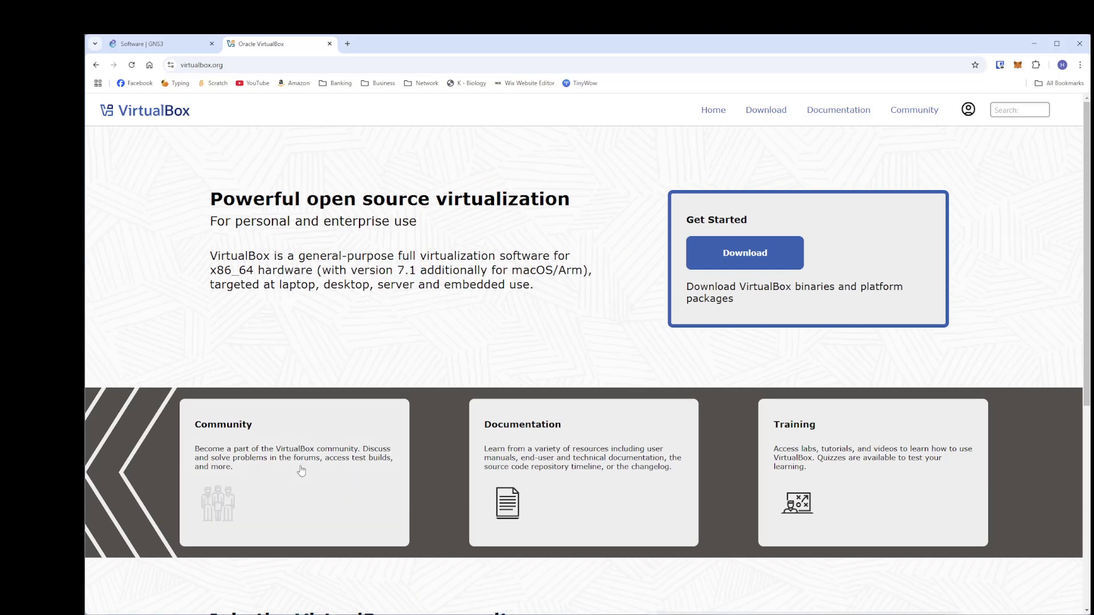
{"action": "key", "text": "super+e"}
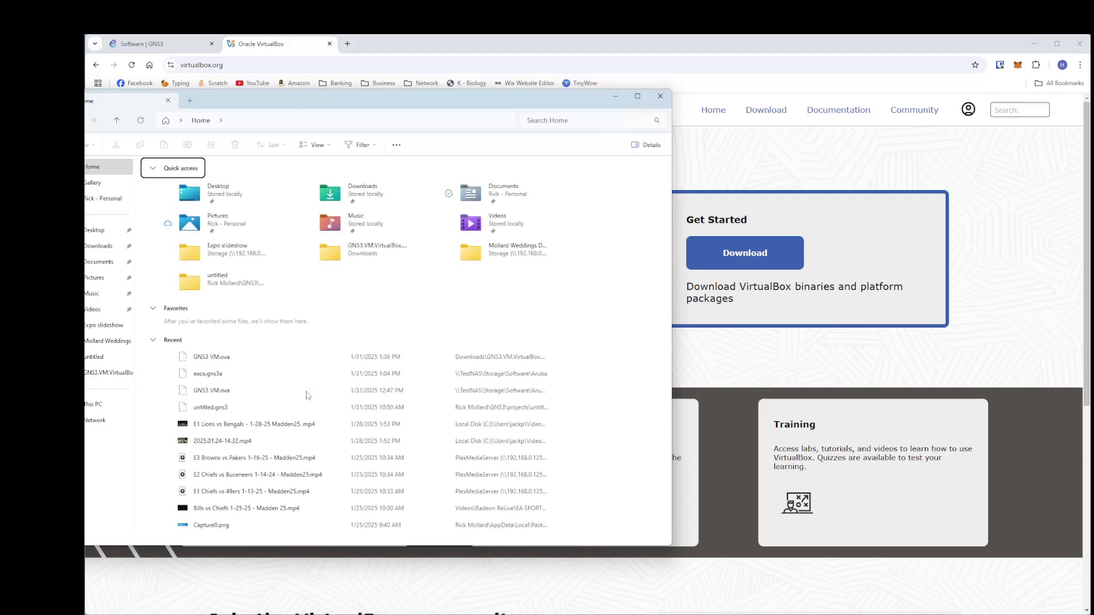
Locate VirtualBox-7.1.6-167084-Win.exe in Downloads, then minimize File Explorer
{"action": "left_click", "coordinate": [103, 246]}
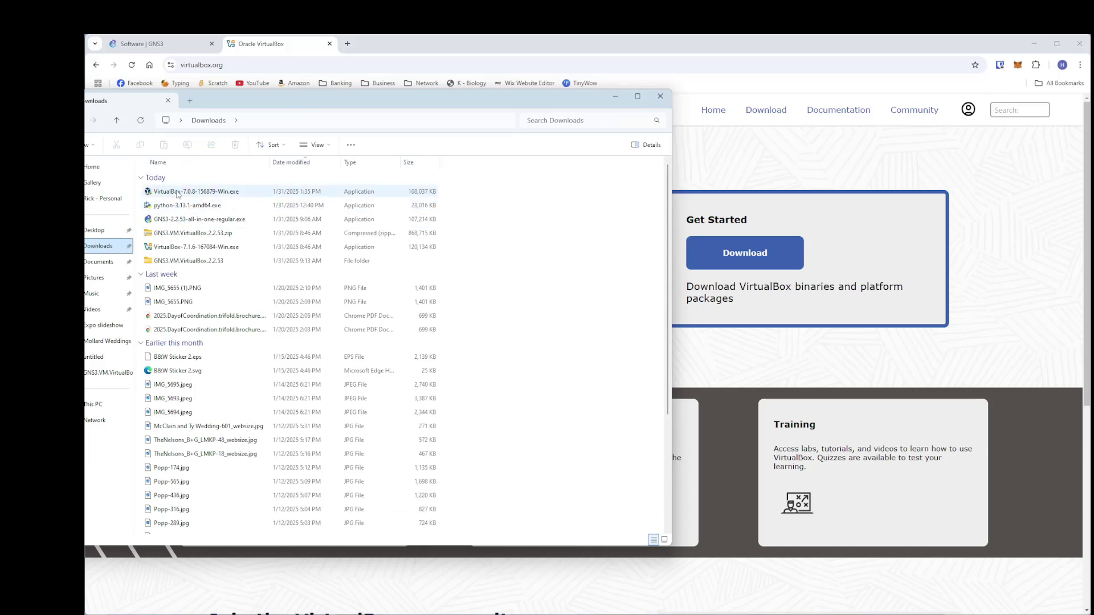
{"action": "left_click", "coordinate": [182, 248]}
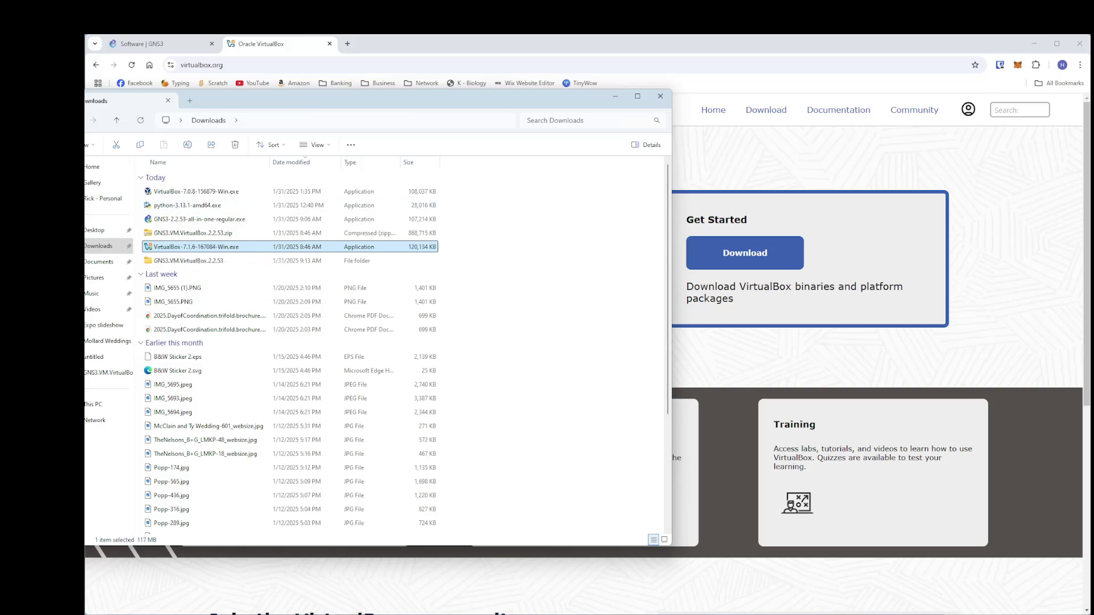
{"action": "left_click", "coordinate": [613, 95]}
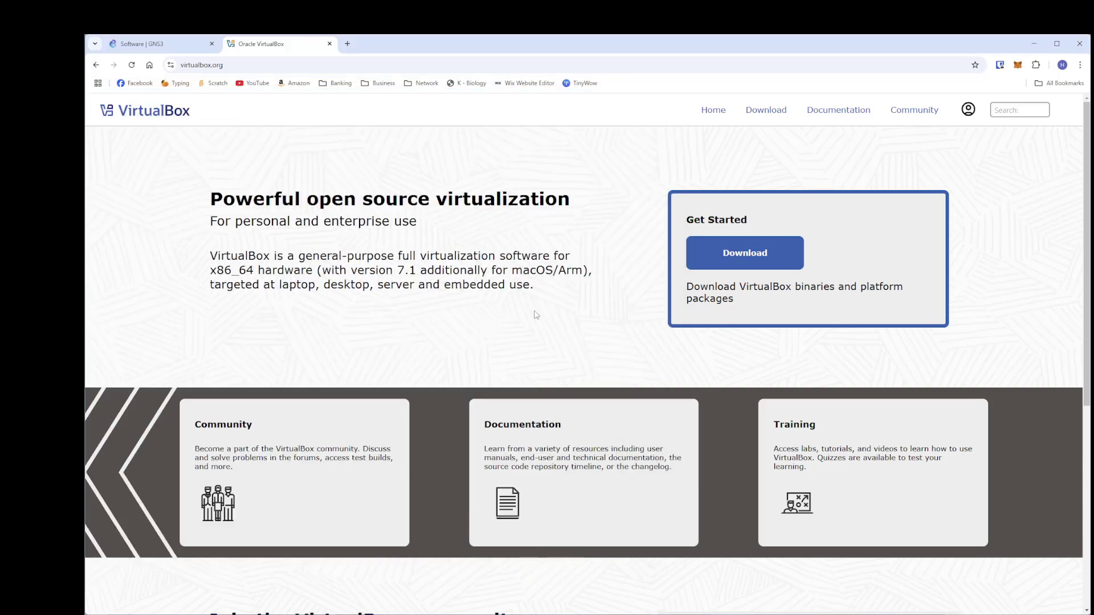
From the Download VirtualBox page, open the older VirtualBox builds under Previous Releases
{"action": "scroll", "coordinate": [541, 312], "scroll_direction": "down", "scroll_amount": 6}
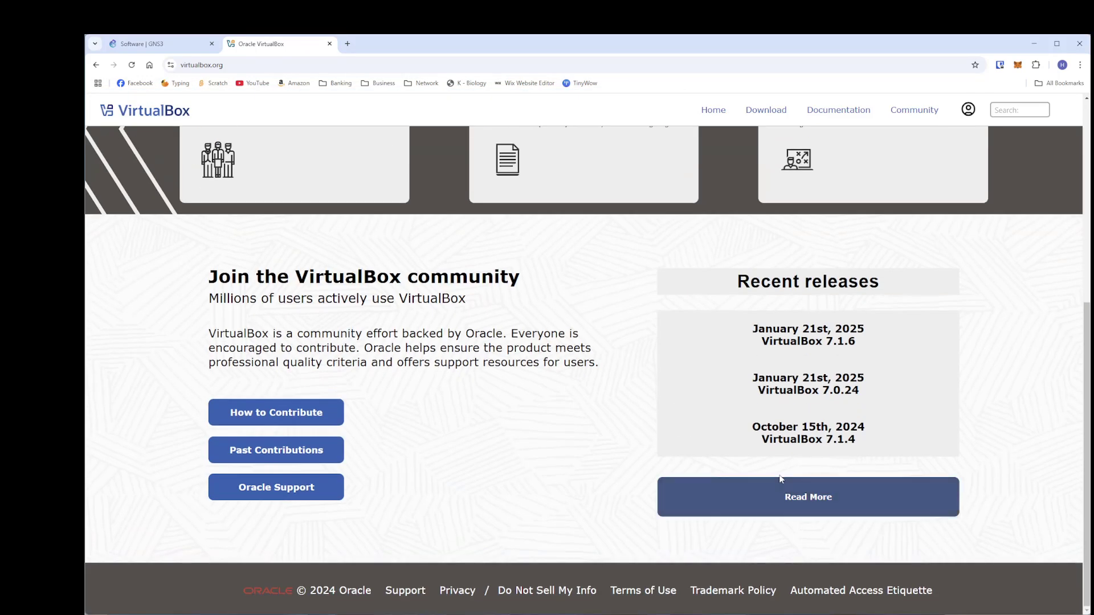
{"action": "scroll", "coordinate": [677, 442], "scroll_direction": "up", "scroll_amount": 3}
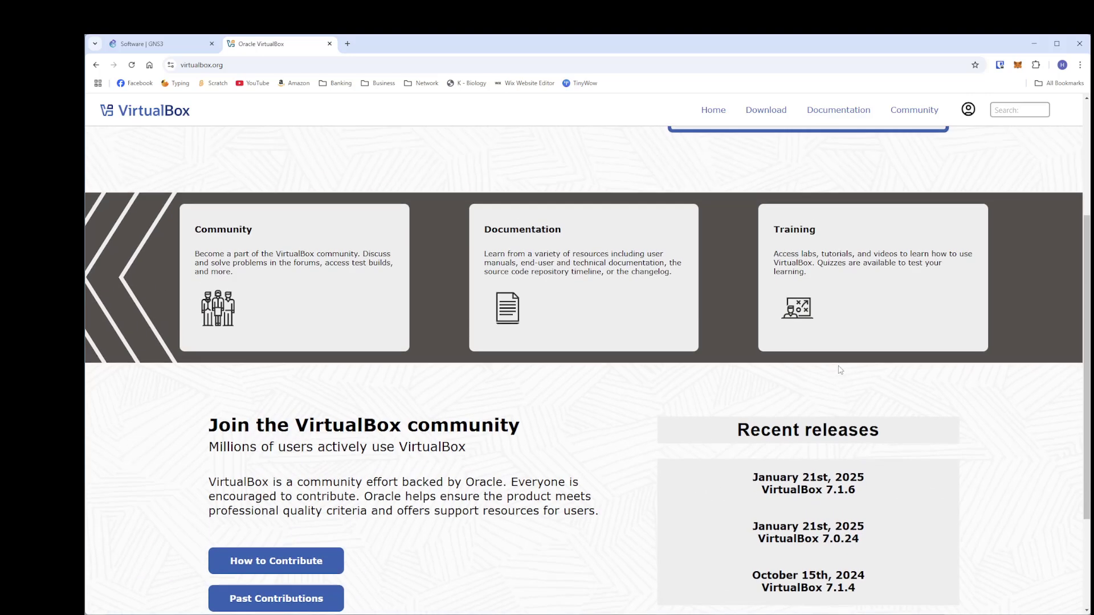
{"action": "scroll", "coordinate": [840, 370], "scroll_direction": "up", "scroll_amount": 3}
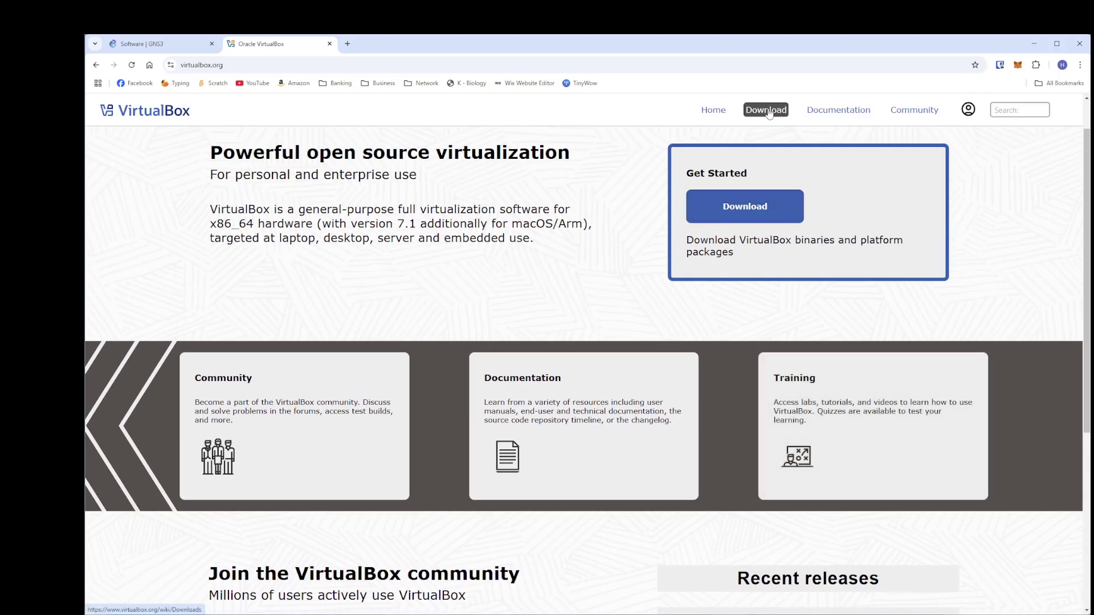
{"action": "left_click", "coordinate": [766, 111]}
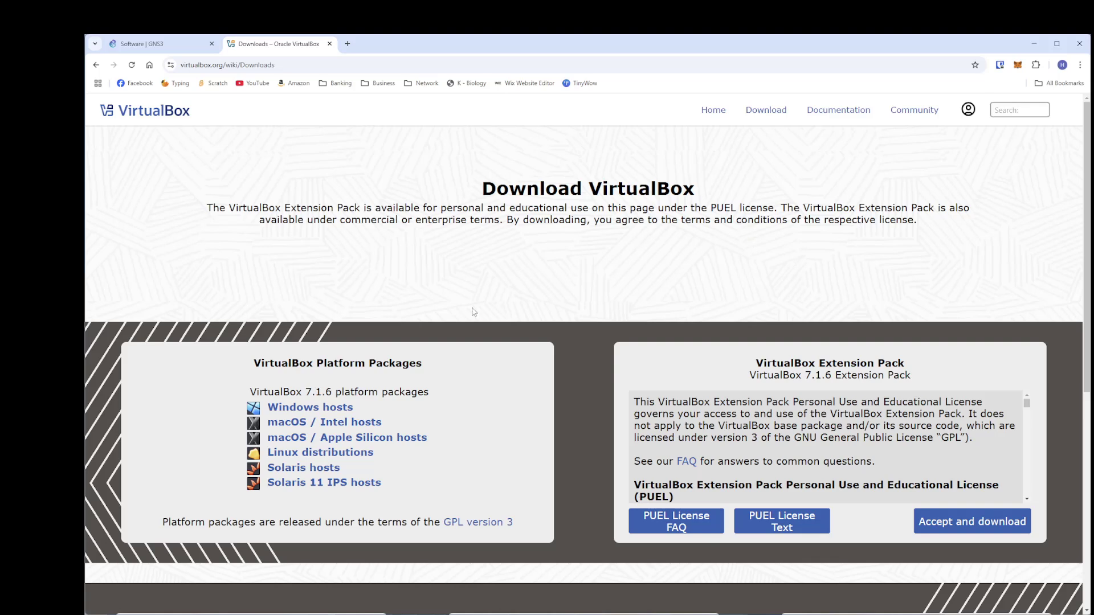
{"action": "scroll", "coordinate": [507, 311], "scroll_direction": "down", "scroll_amount": 8}
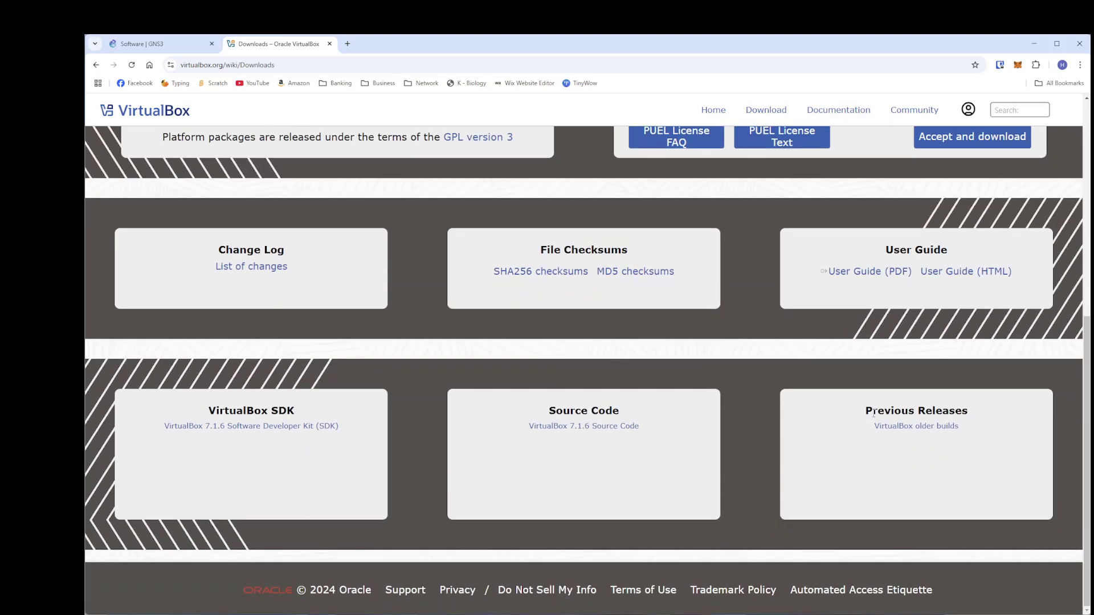
{"action": "left_click_drag", "start_coordinate": [866, 411], "coordinate": [978, 416]}
{"action": "triple_click", "coordinate": [970, 428]}
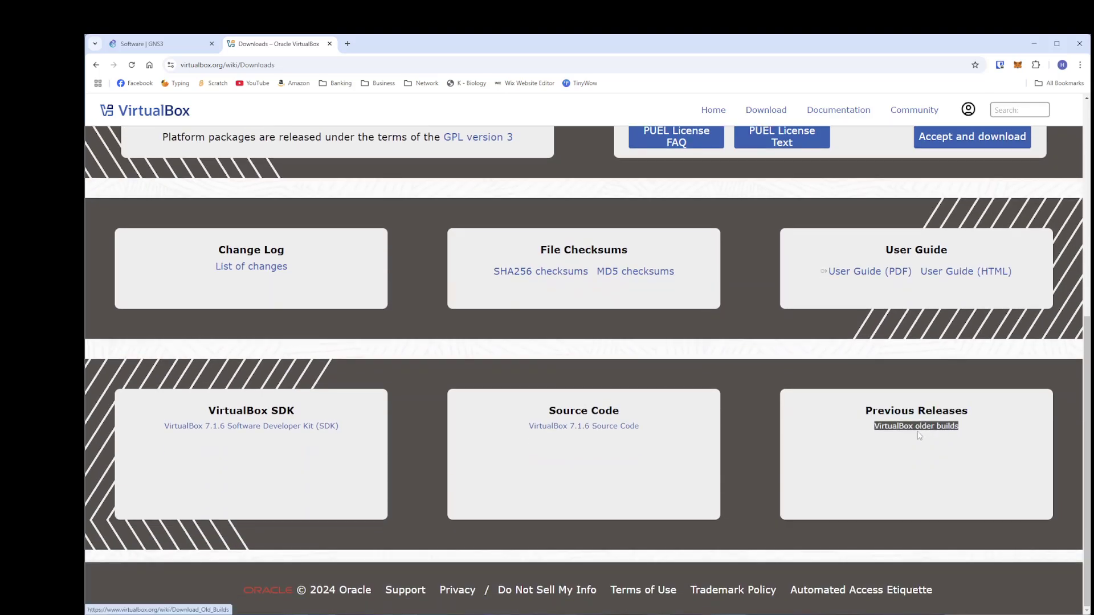
{"action": "left_click", "coordinate": [917, 429]}
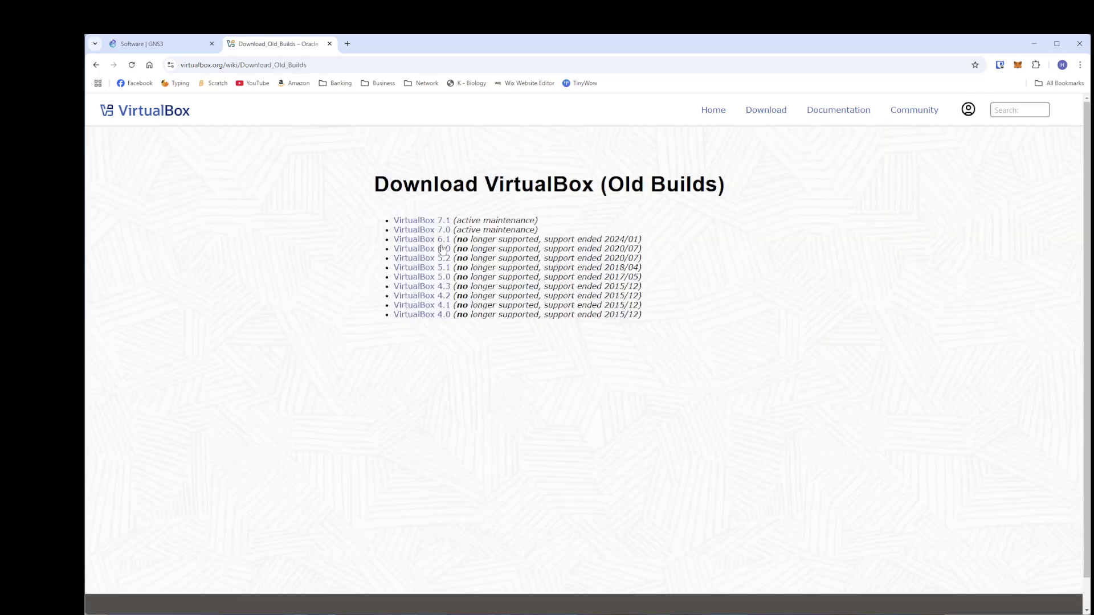
Open the VirtualBox 7.0 builds page and scroll to the VirtualBox 7.0.8 release
{"action": "left_click_drag", "start_coordinate": [451, 230], "coordinate": [394, 230]}
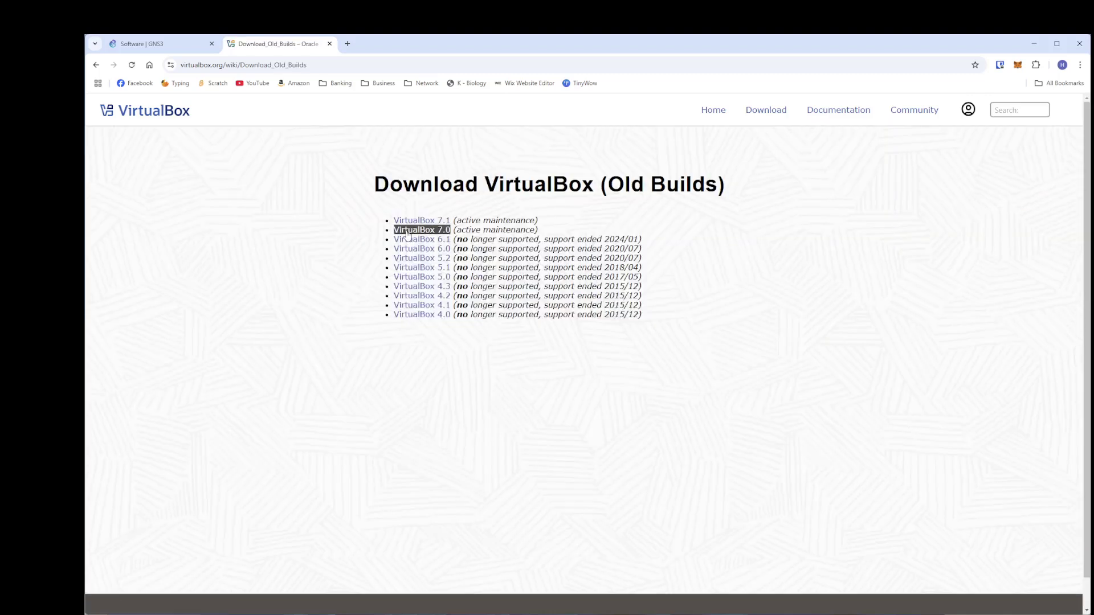
{"action": "left_click", "coordinate": [446, 233]}
{"action": "scroll", "coordinate": [517, 339], "scroll_direction": "down", "scroll_amount": 15}
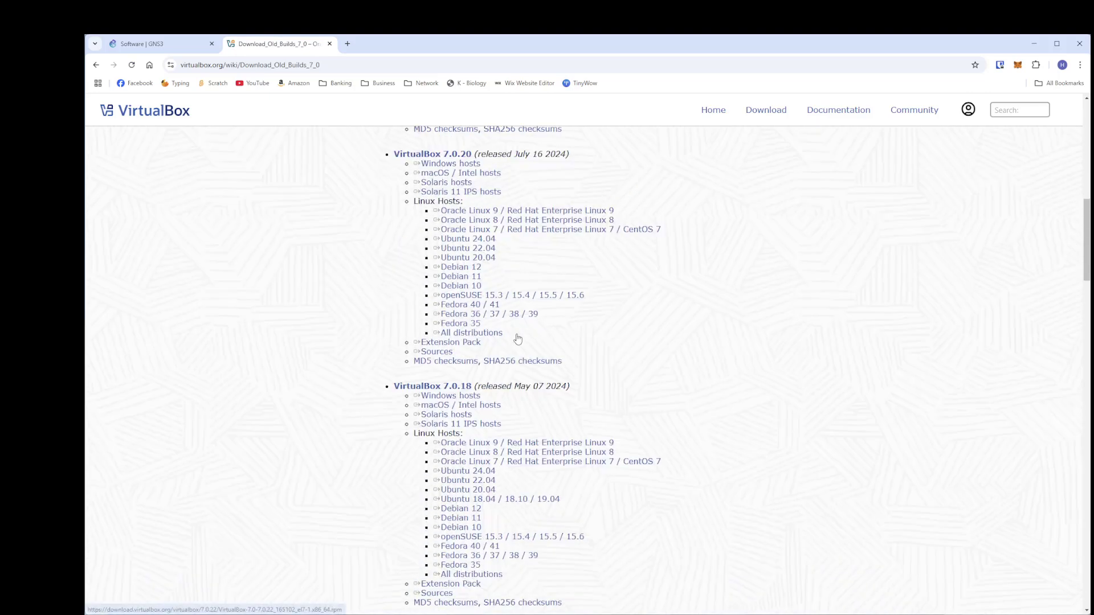
{"action": "scroll", "coordinate": [517, 339], "scroll_direction": "down", "scroll_amount": 18}
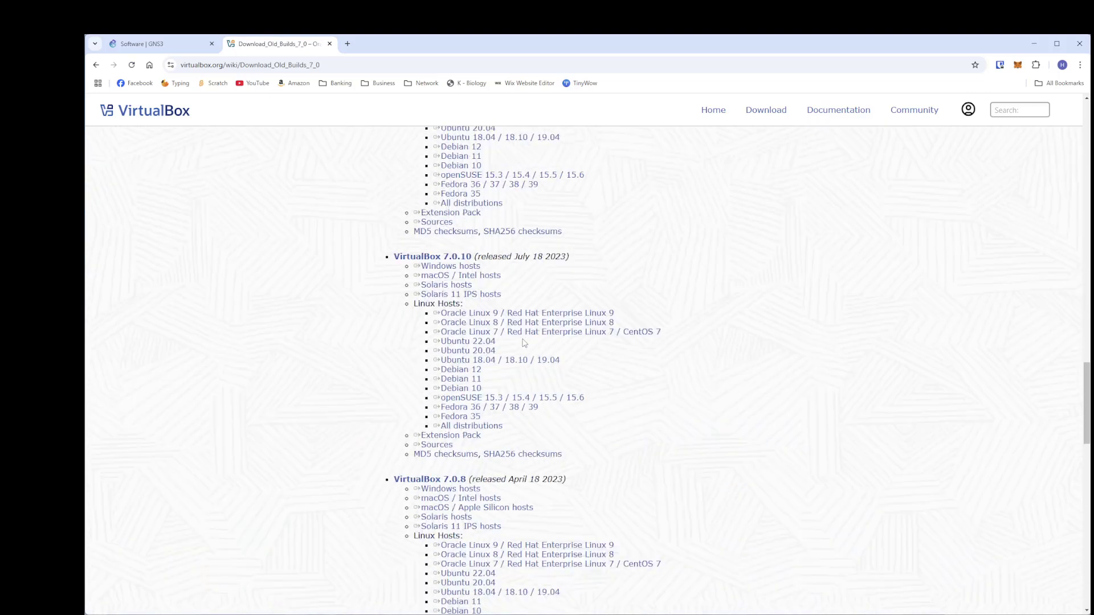
{"action": "scroll", "coordinate": [525, 342], "scroll_direction": "down", "scroll_amount": 3}
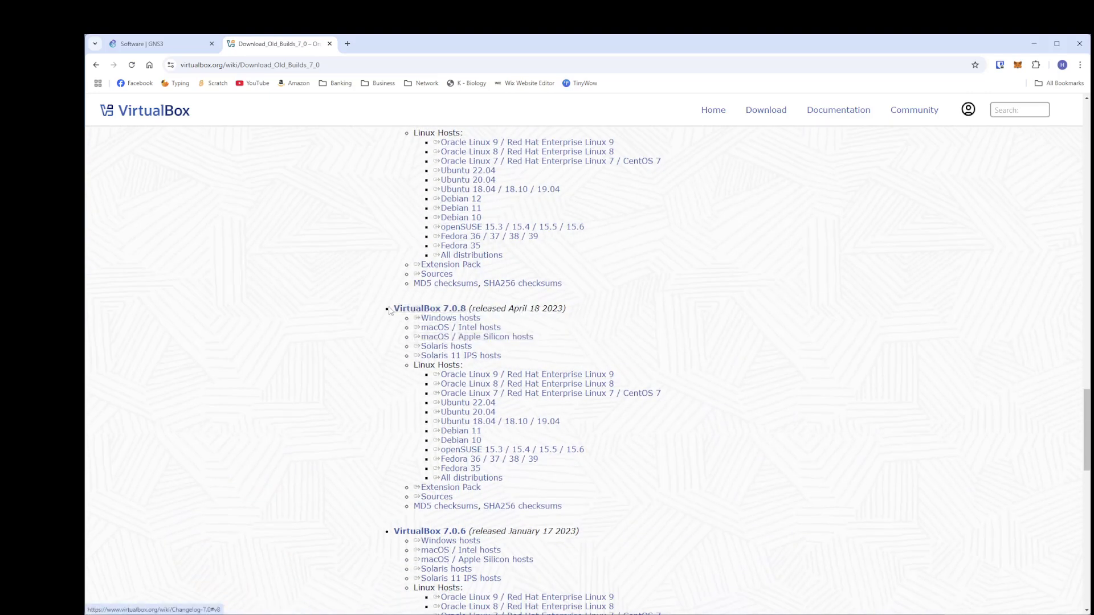
{"action": "left_click_drag", "start_coordinate": [390, 310], "coordinate": [557, 310]}
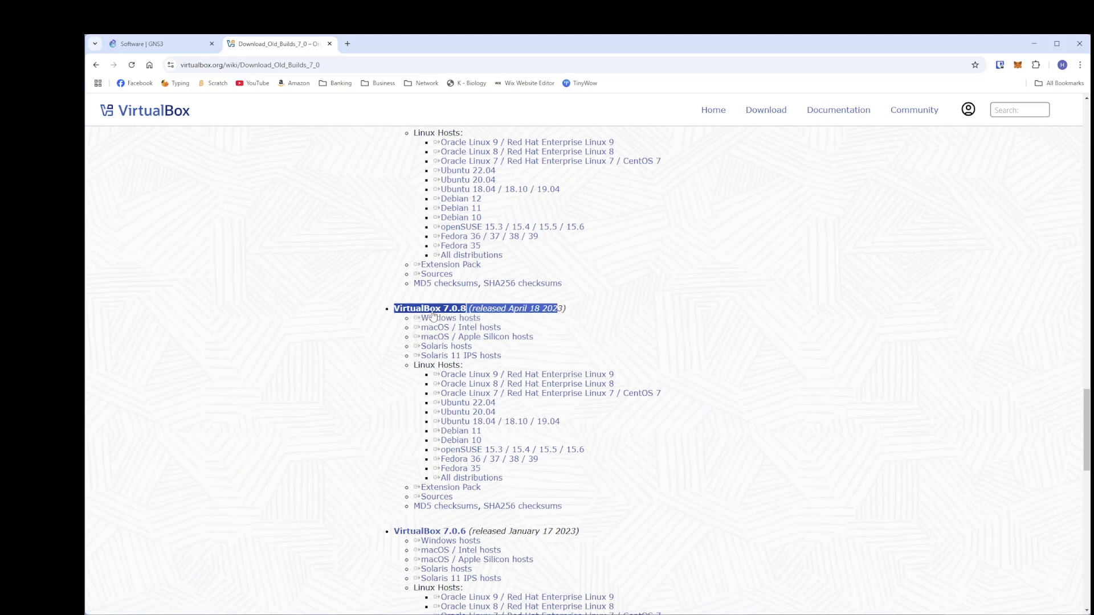
{"action": "left_click", "coordinate": [447, 327]}
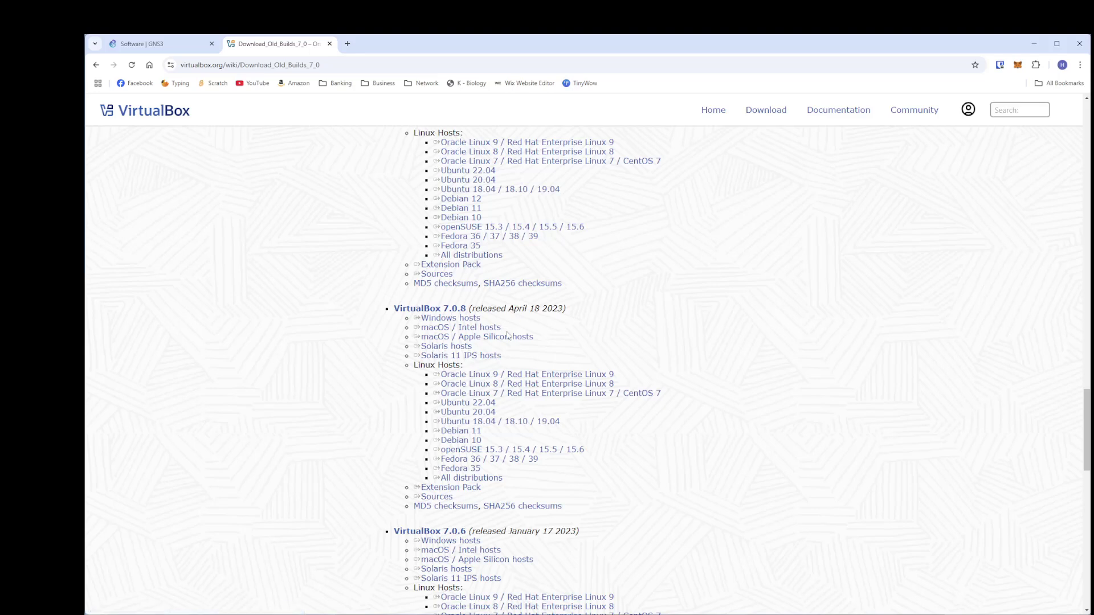
Re-check the VirtualBox 7.0.8 heading and its download links
{"action": "scroll", "coordinate": [581, 324], "scroll_direction": "up", "scroll_amount": 5}
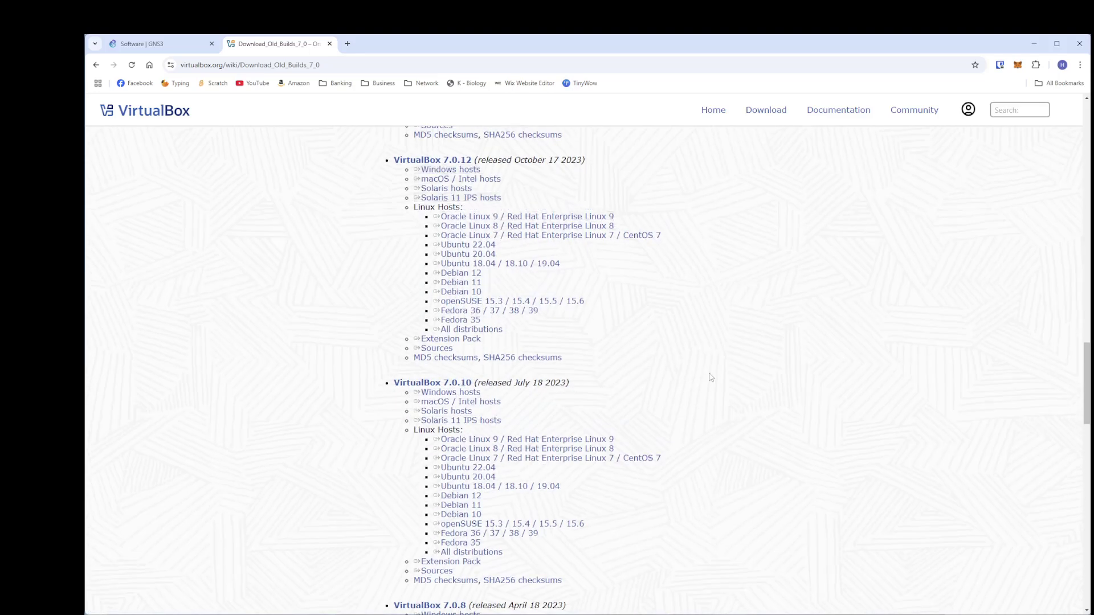
{"action": "scroll", "coordinate": [710, 377], "scroll_direction": "down", "scroll_amount": 5}
{"action": "left_click_drag", "start_coordinate": [392, 308], "coordinate": [541, 311]}
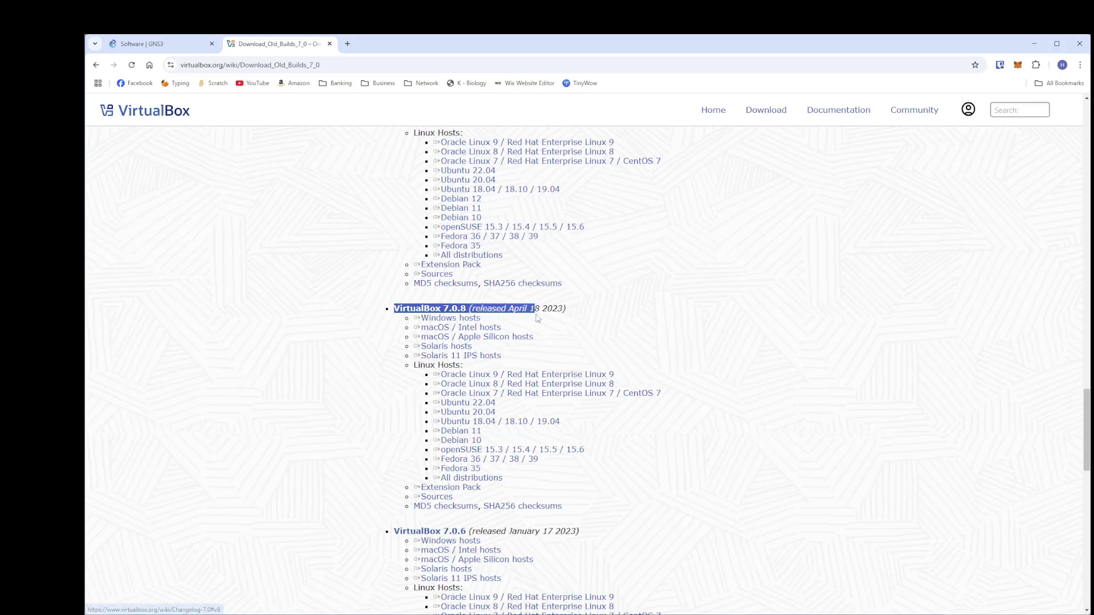
{"action": "left_click", "coordinate": [569, 314]}
{"action": "scroll", "coordinate": [566, 310], "scroll_direction": "down", "scroll_amount": 1}
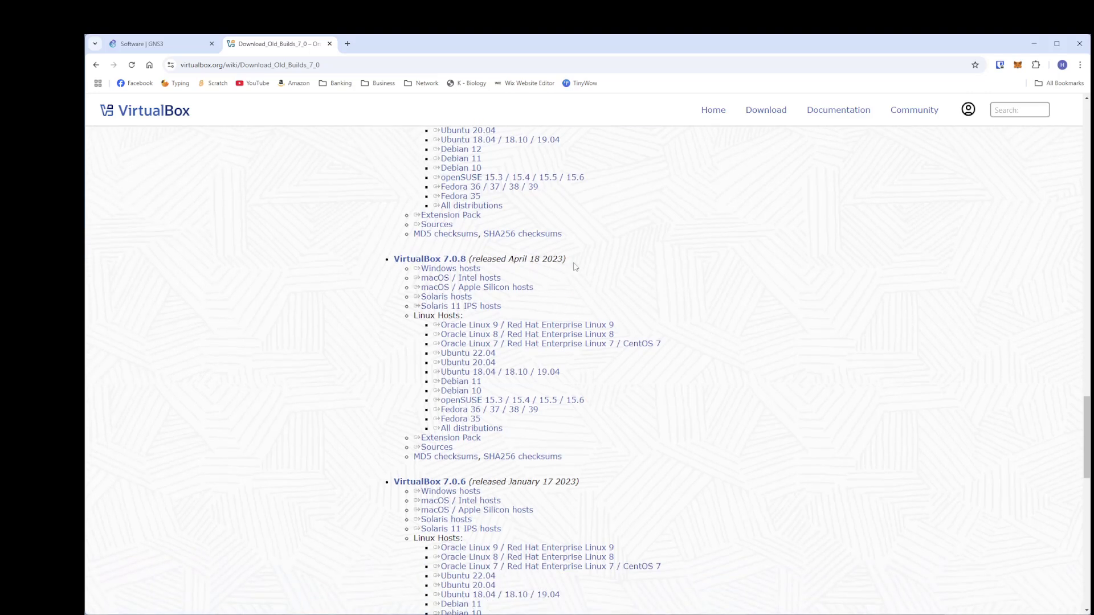
{"action": "left_click_drag", "start_coordinate": [393, 259], "coordinate": [517, 259]}
{"action": "left_click", "coordinate": [555, 258]}
Select VirtualBox-7.0.8-156879-Win.exe in Downloads, leaving its file name unchanged
{"action": "key", "text": "alt+Tab"}
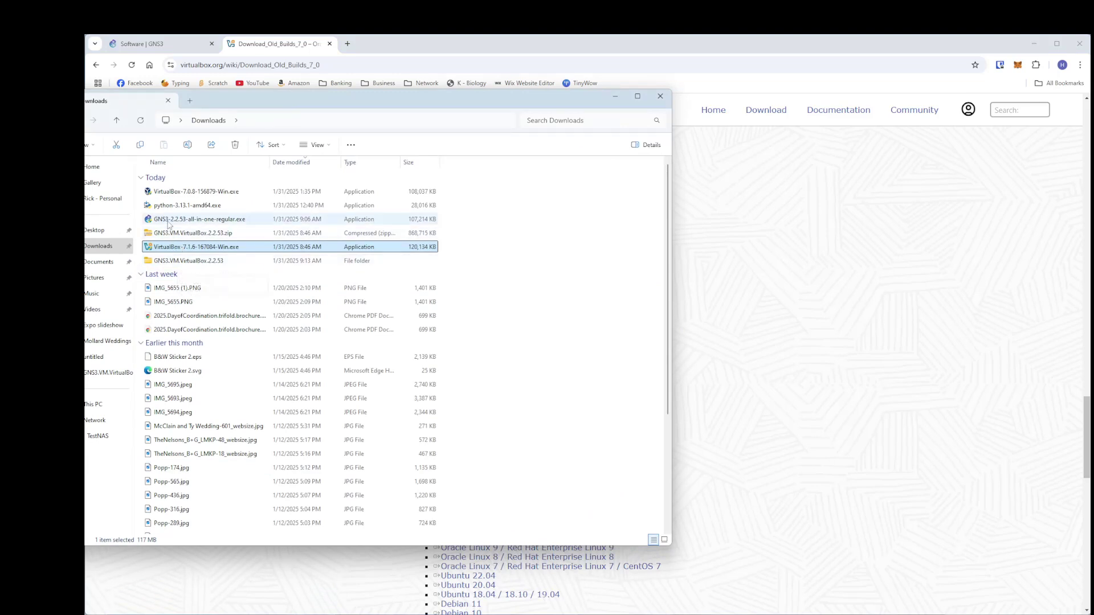
{"action": "left_click", "coordinate": [174, 194]}
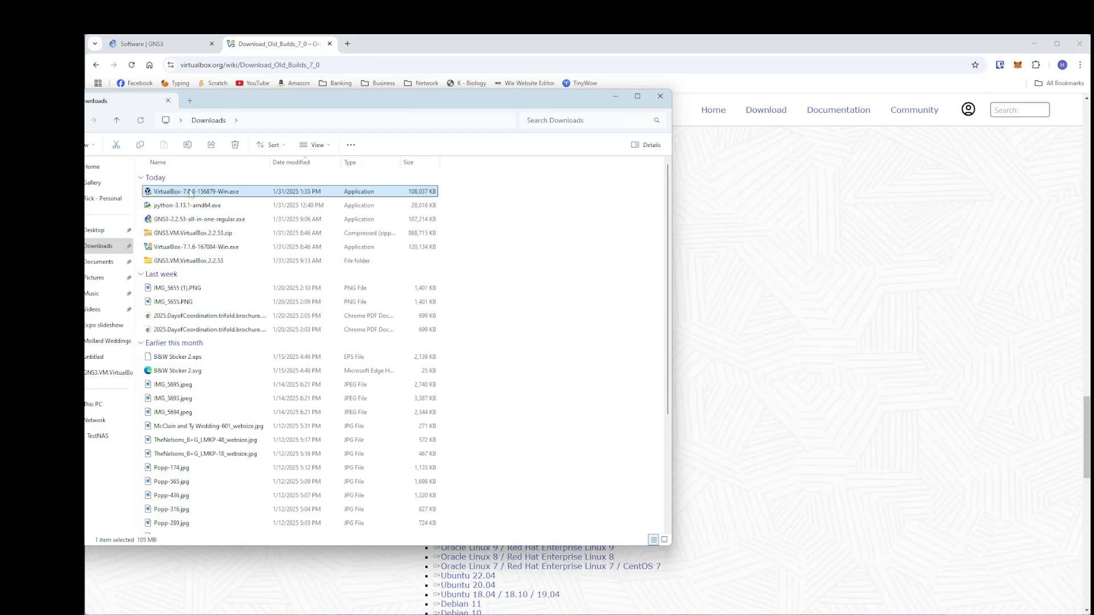
{"action": "left_click", "coordinate": [191, 194]}
{"action": "left_click", "coordinate": [203, 192]}
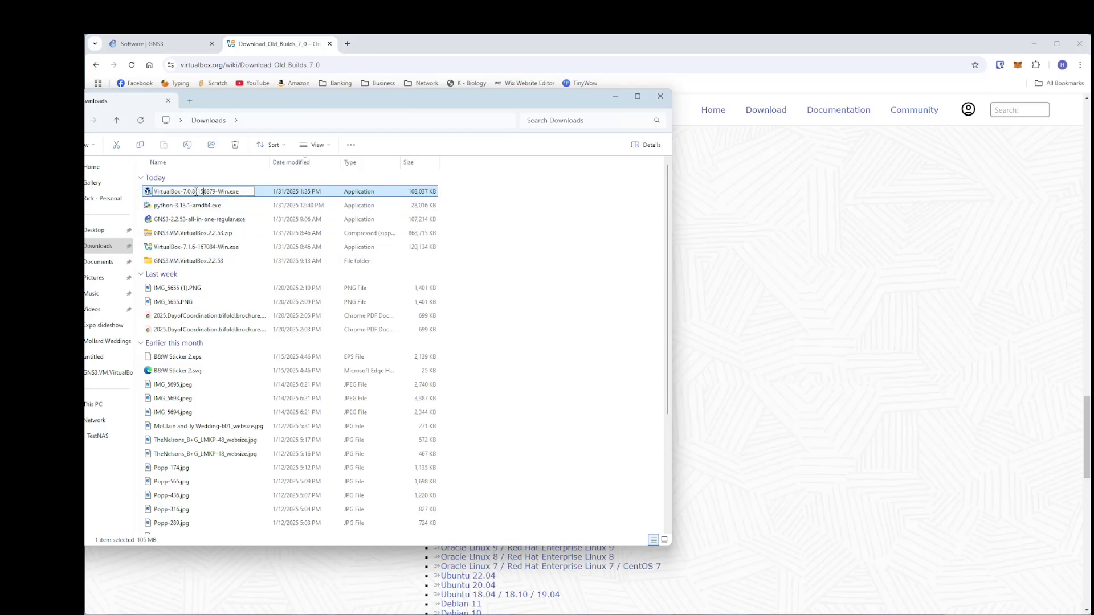
{"action": "right_click", "coordinate": [196, 192]}
{"action": "key", "text": "Escape"}
{"action": "key", "text": "Escape"}
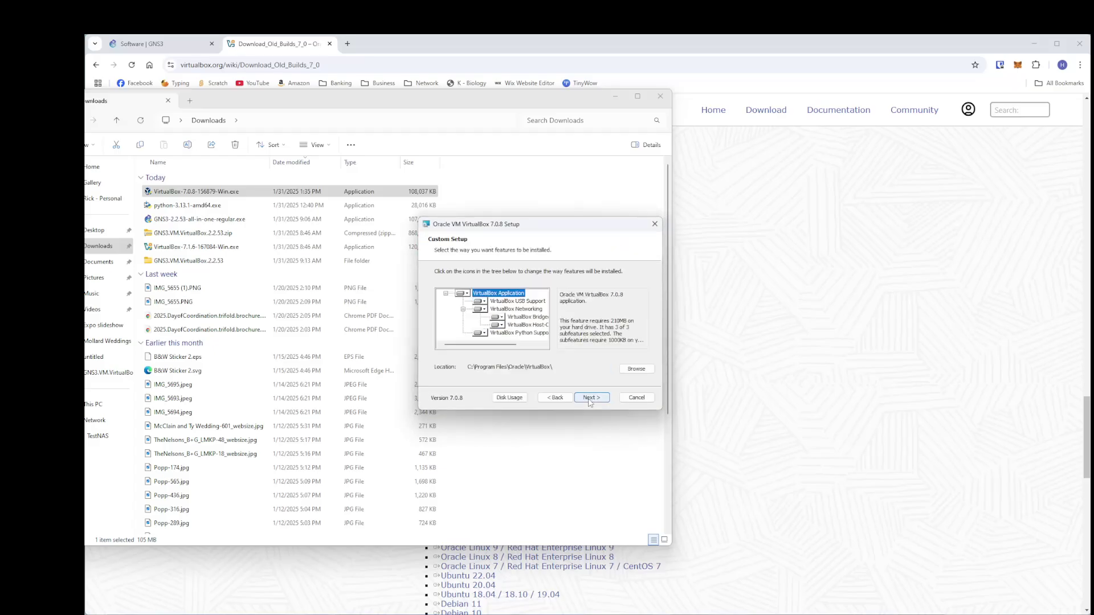
Install VirtualBox 7.0.8 with default features, accept the network warning, and minimize VirtualBox Manager
{"action": "left_click", "coordinate": [591, 398]}
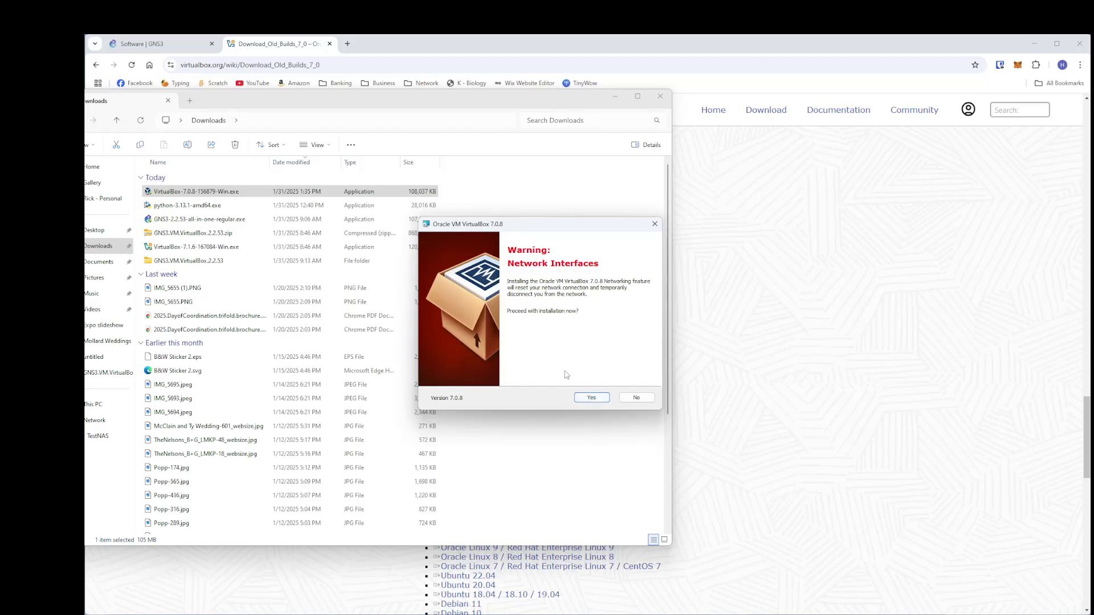
{"action": "left_click", "coordinate": [598, 402]}
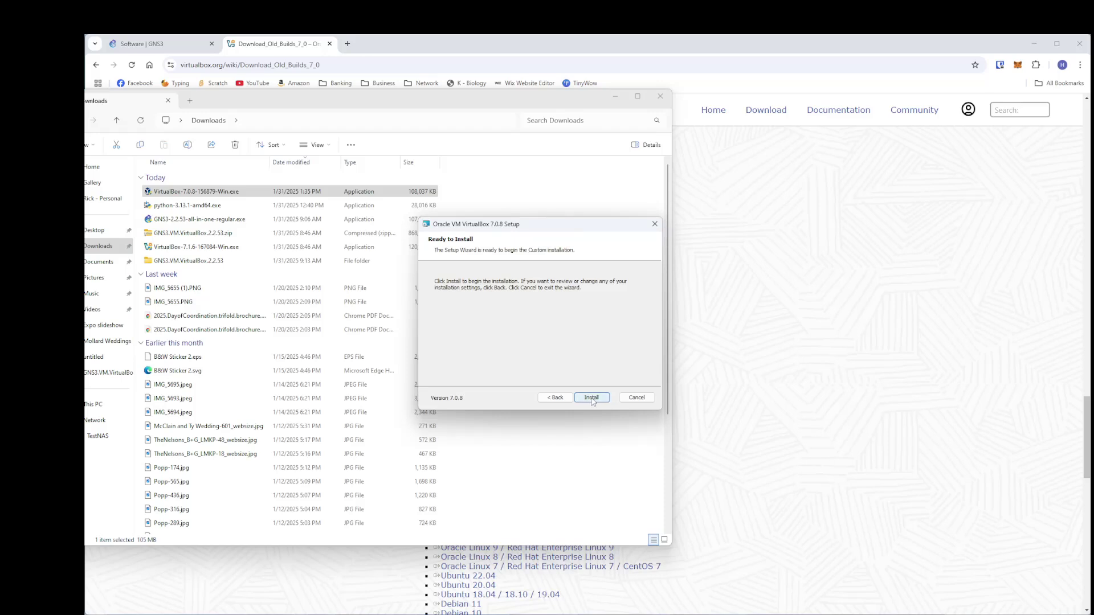
{"action": "left_click", "coordinate": [591, 398]}
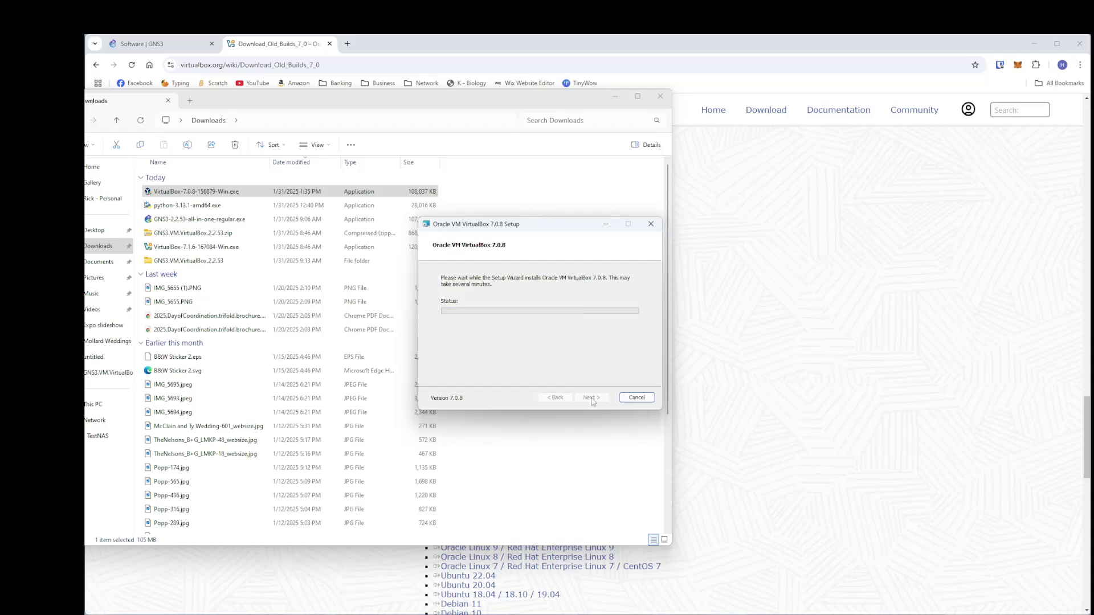
{"action": "left_click", "coordinate": [591, 399]}
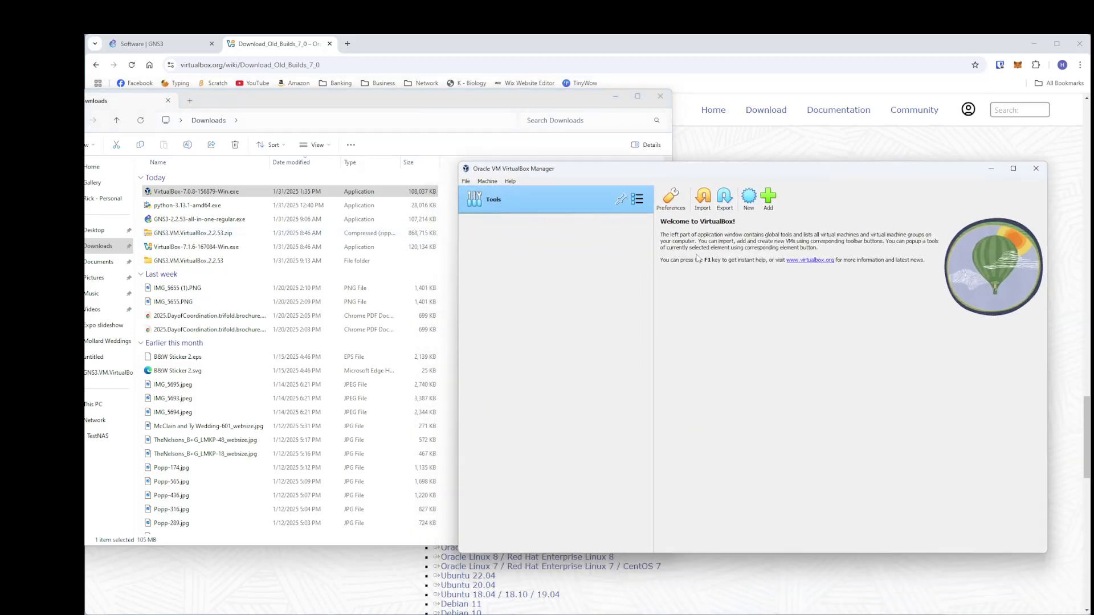
{"action": "left_click_drag", "start_coordinate": [552, 172], "coordinate": [555, 177]}
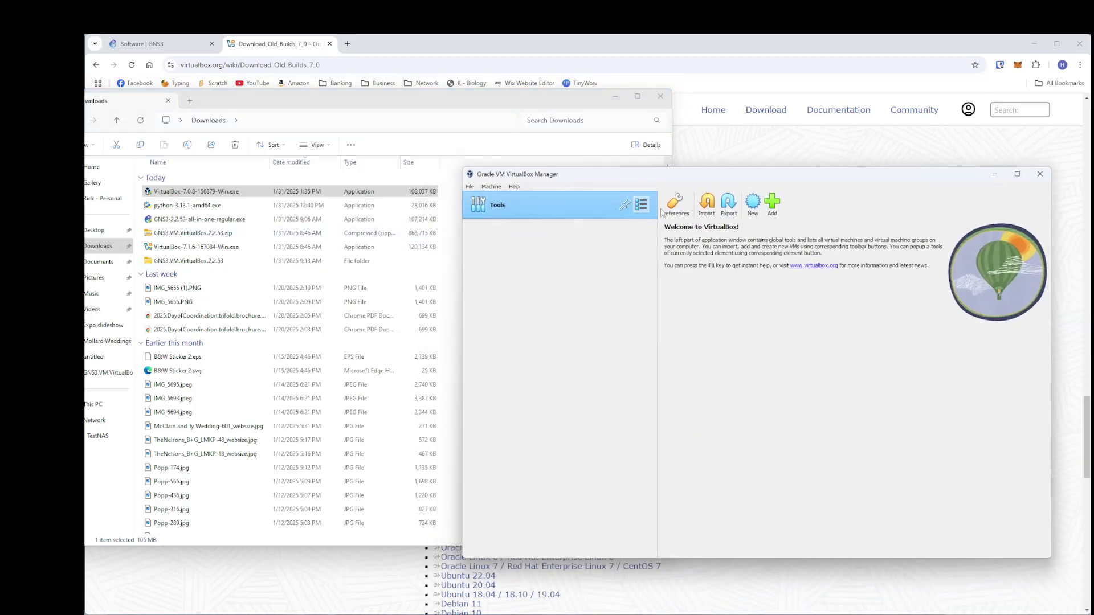
{"action": "left_click", "coordinate": [994, 175]}
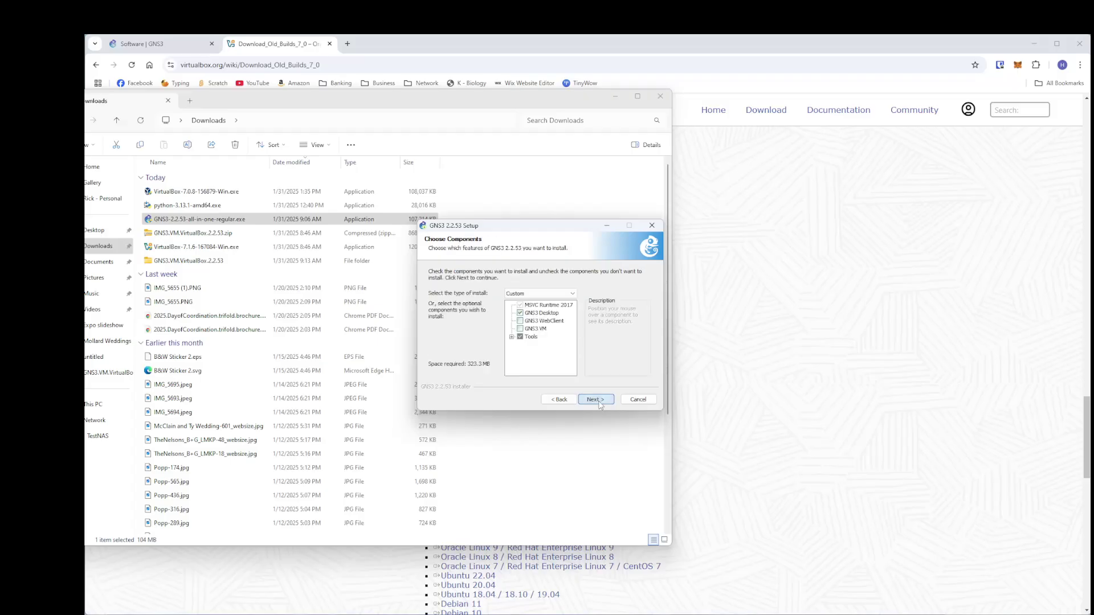
Include WinPCAP and exclude Solar-PuTTY and TraceNG from the GNS3 Tools components
{"action": "left_click", "coordinate": [512, 337]}
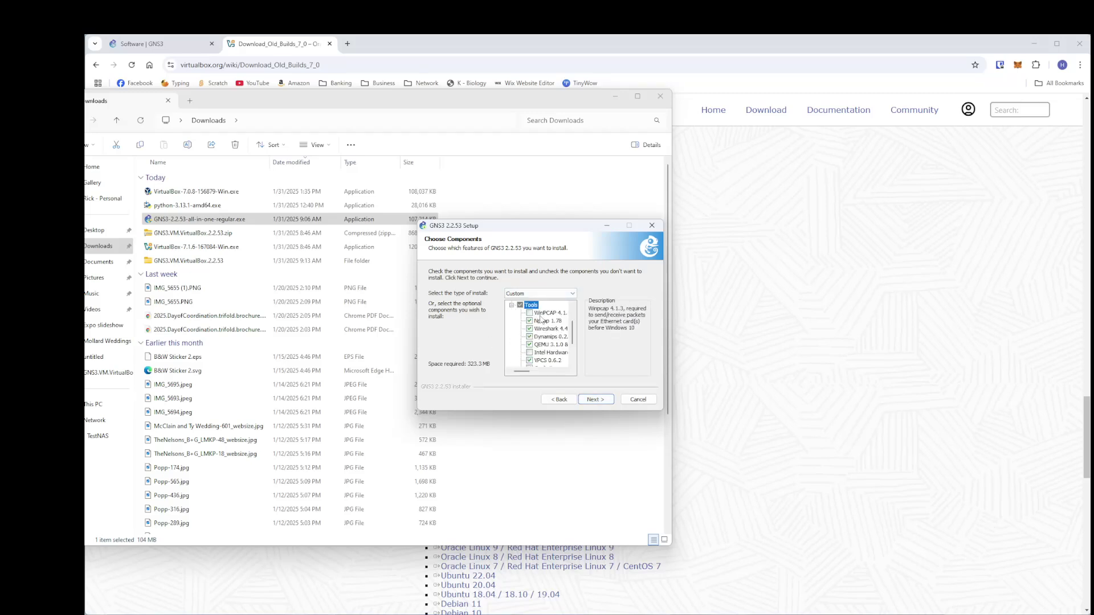
{"action": "left_click", "coordinate": [535, 313]}
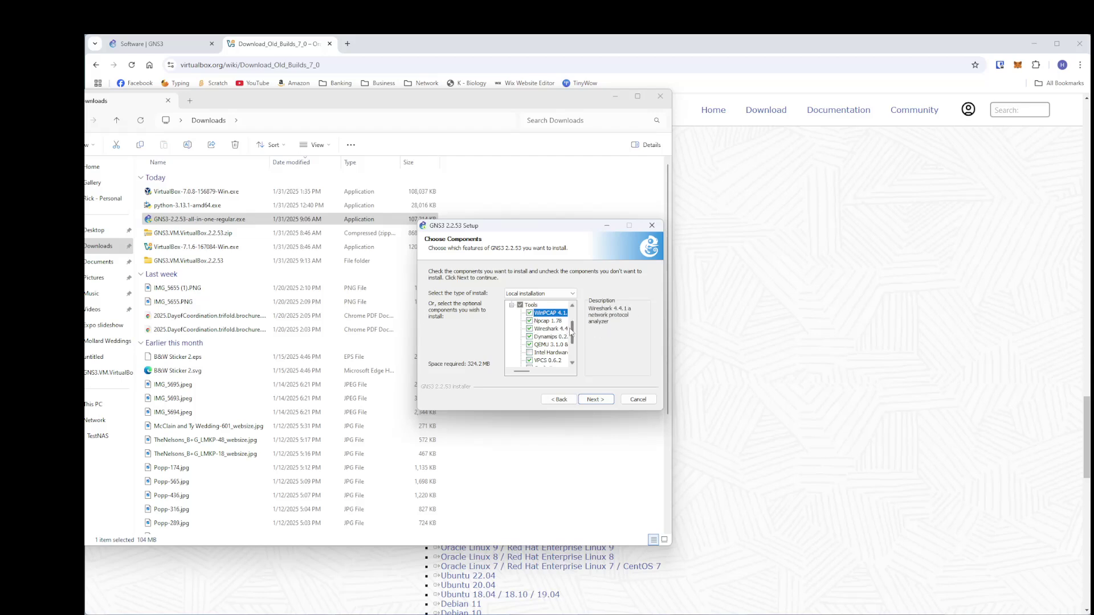
{"action": "left_click_drag", "start_coordinate": [573, 334], "coordinate": [573, 347]}
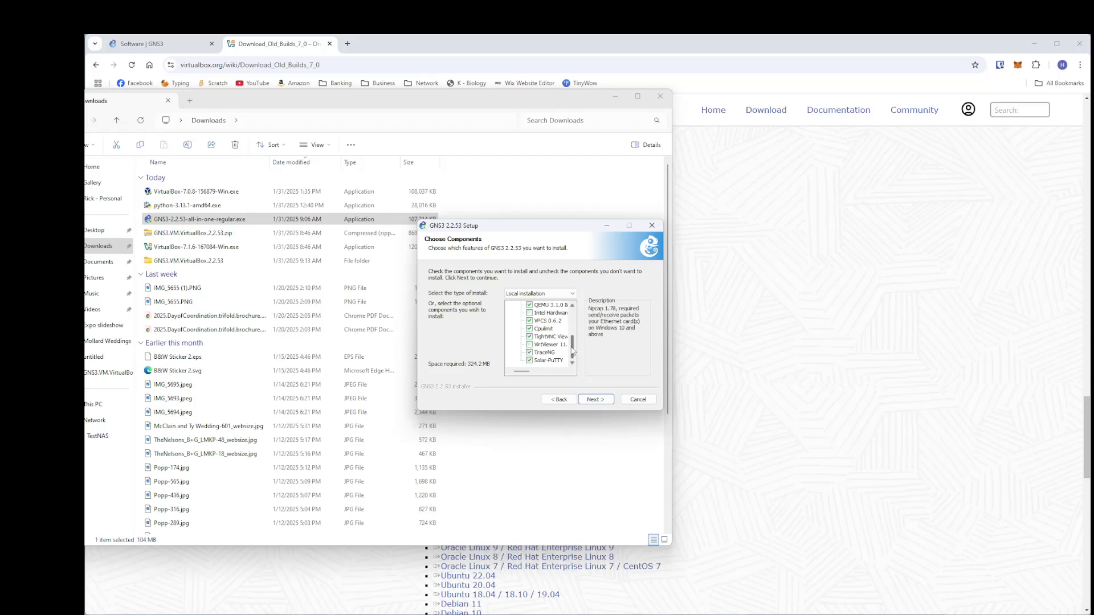
{"action": "left_click", "coordinate": [529, 361]}
{"action": "left_click", "coordinate": [529, 353]}
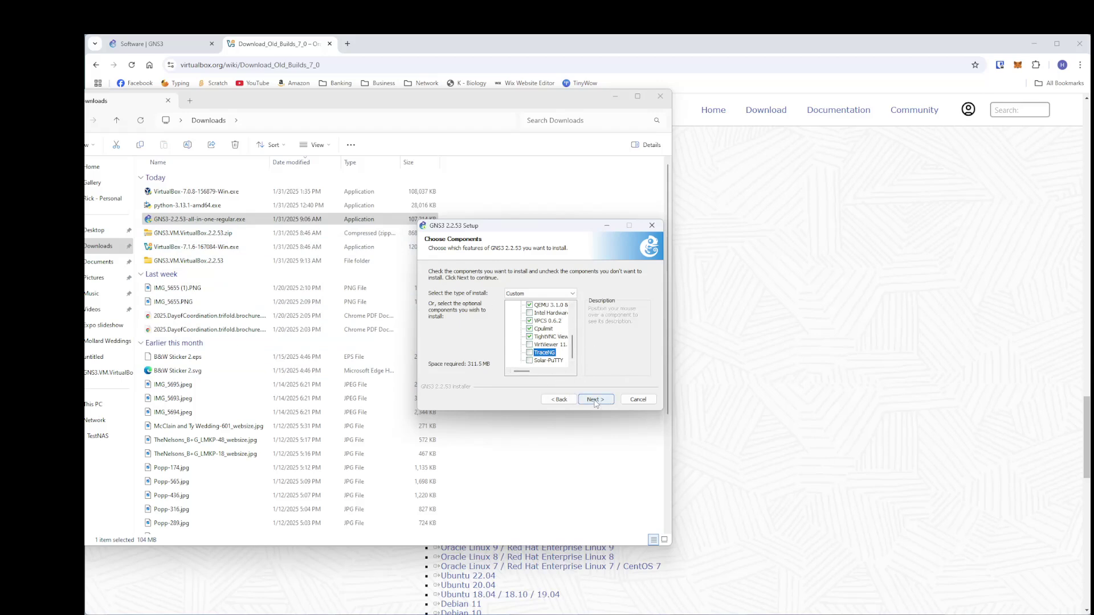
{"action": "scroll", "coordinate": [541, 336], "scroll_direction": "up", "scroll_amount": 3}
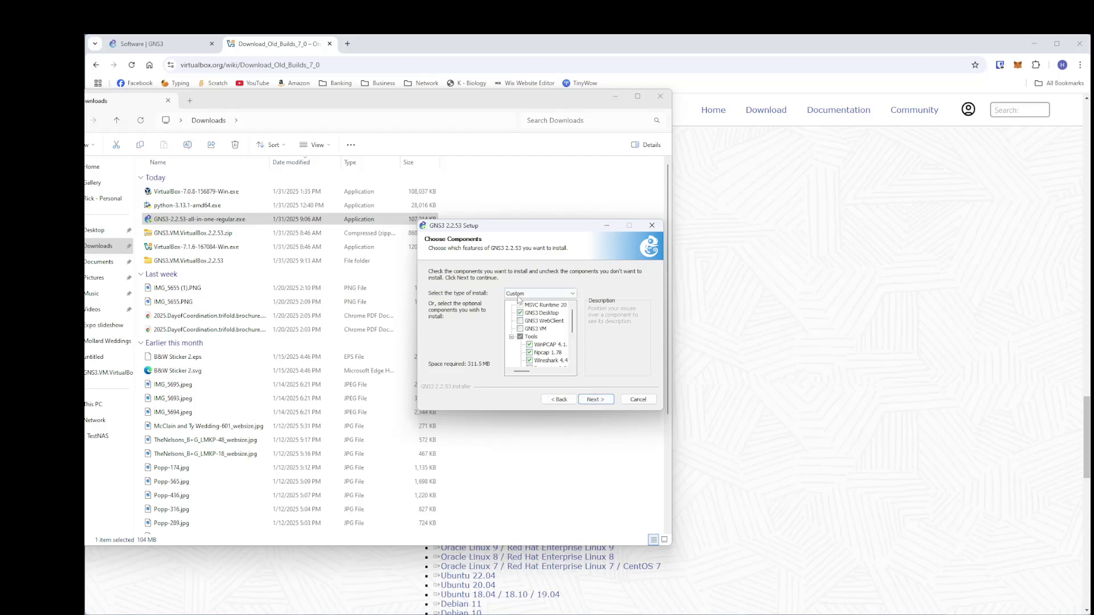
{"action": "left_click", "coordinate": [595, 400]}
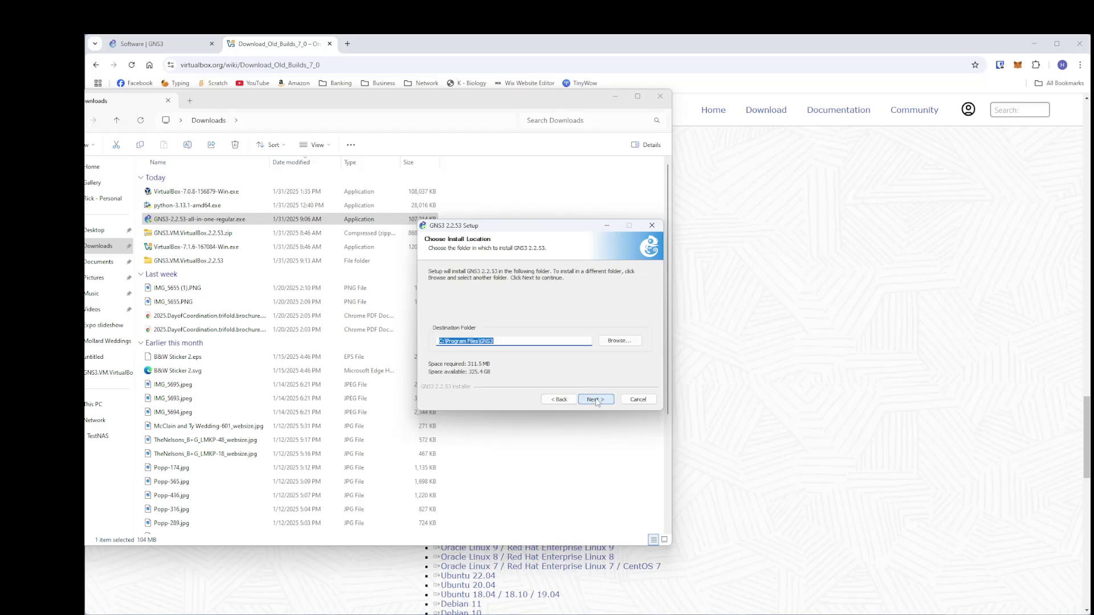
Install GNS3 into C:\Program Files\GNS3, dismissing the WinPcap warning and declining Solarwinds
{"action": "left_click", "coordinate": [595, 399]}
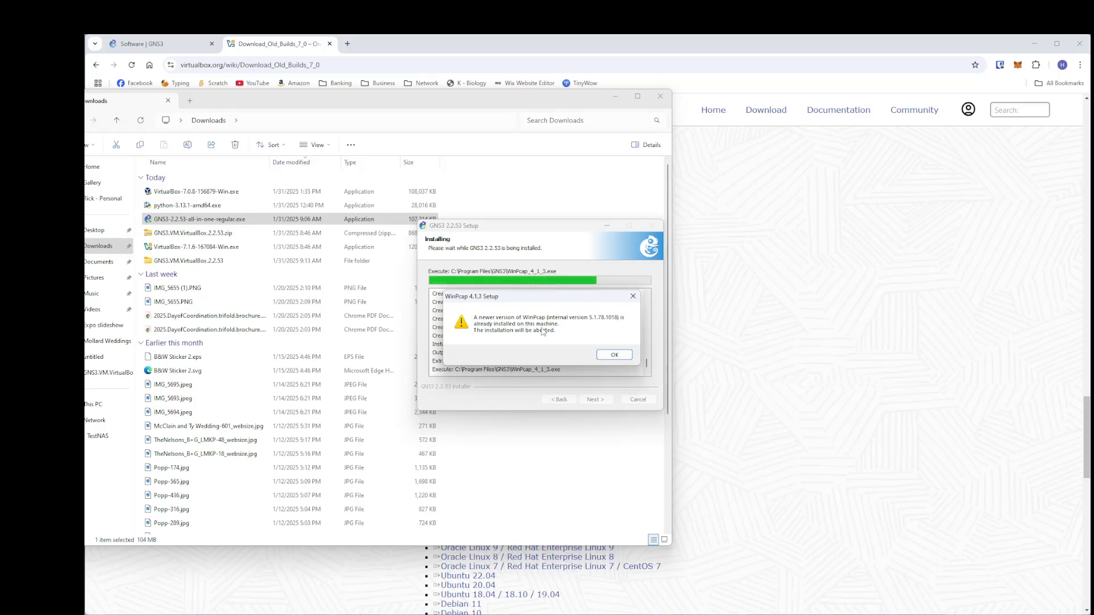
{"action": "left_click", "coordinate": [599, 355]}
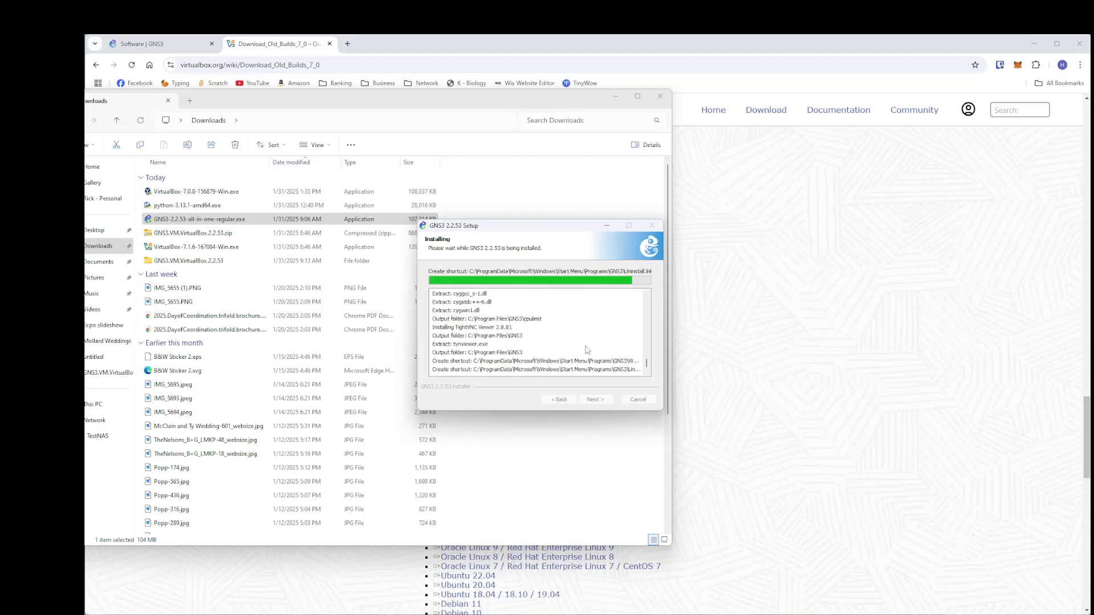
{"action": "left_click", "coordinate": [594, 400]}
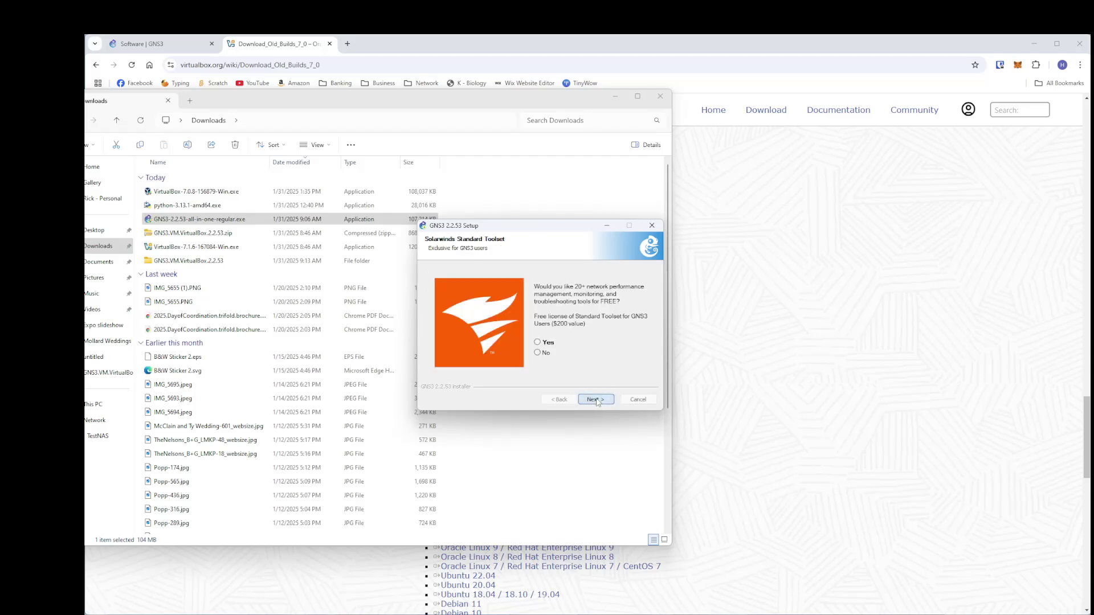
{"action": "left_click", "coordinate": [545, 354]}
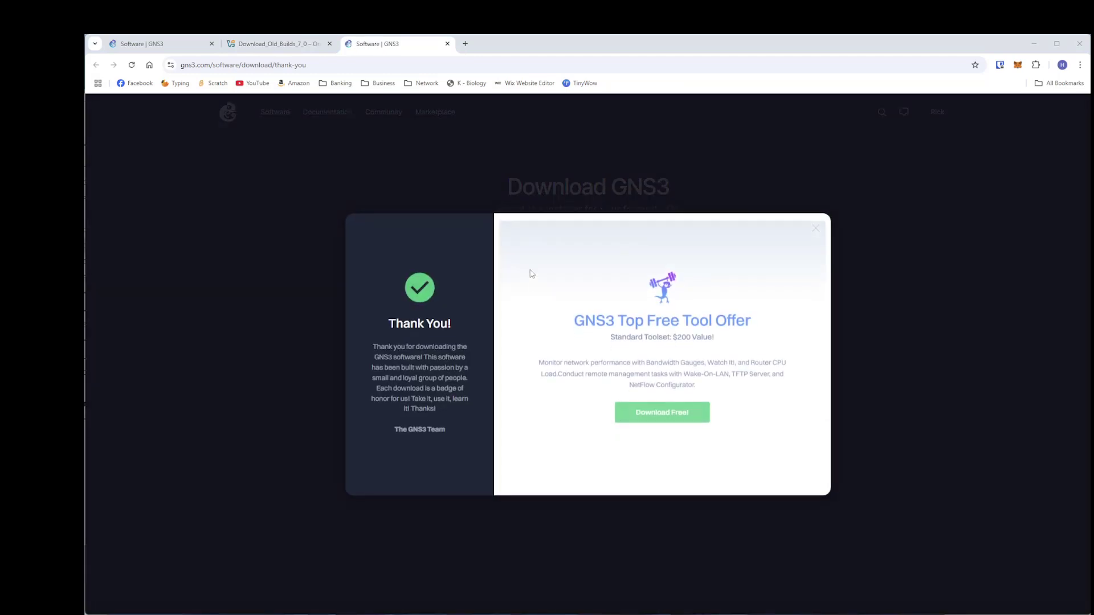
Close the GNS3 thank-you tab and start an appliance import in VirtualBox Manager
{"action": "left_click", "coordinate": [447, 44]}
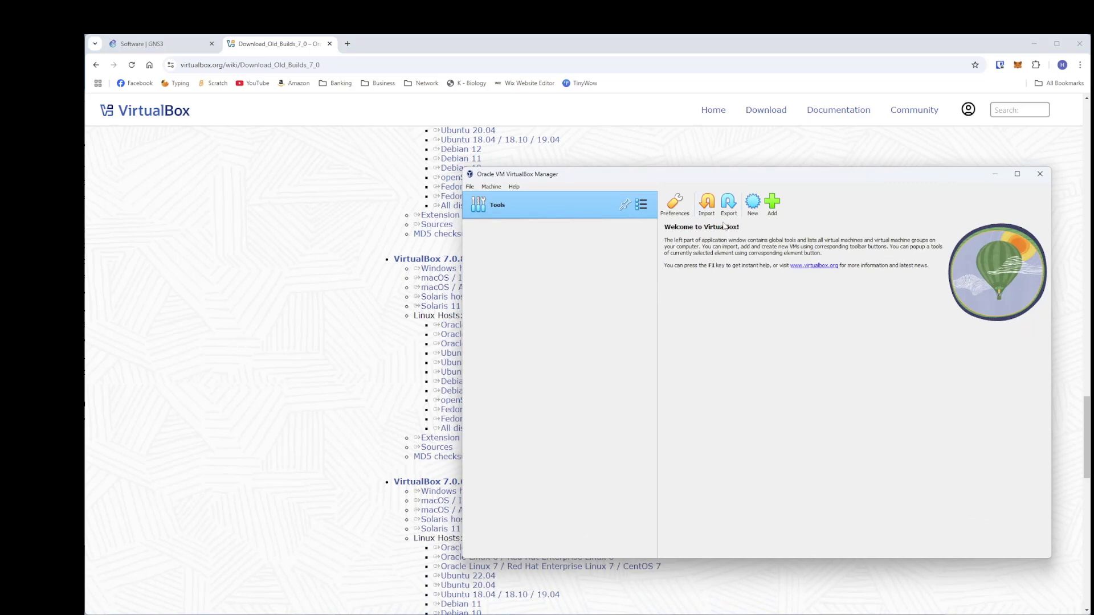
{"action": "left_click_drag", "start_coordinate": [719, 176], "coordinate": [722, 180]}
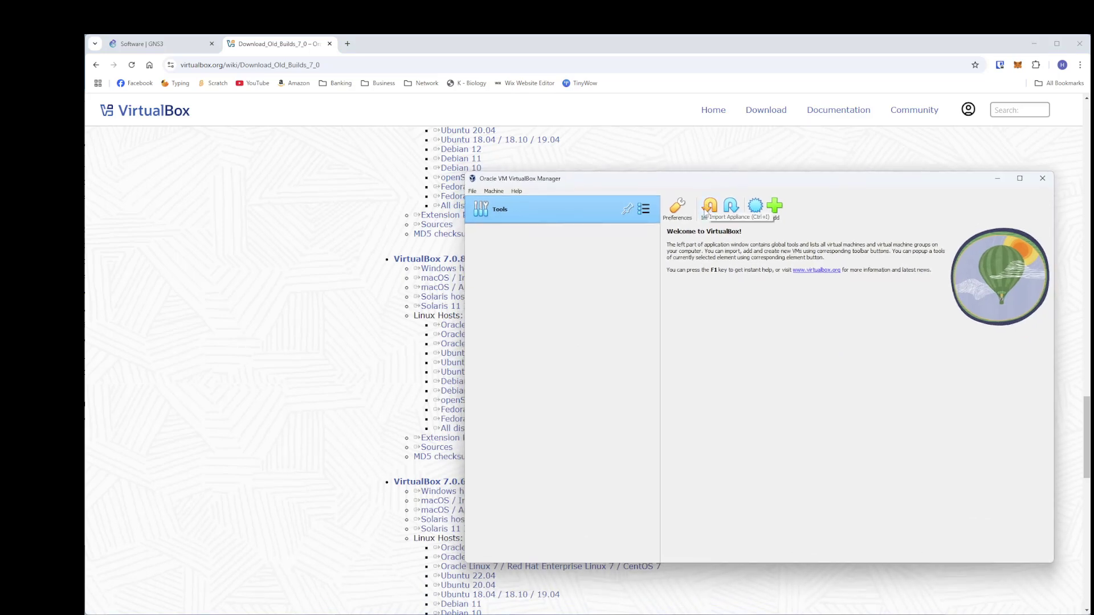
{"action": "left_click", "coordinate": [708, 215]}
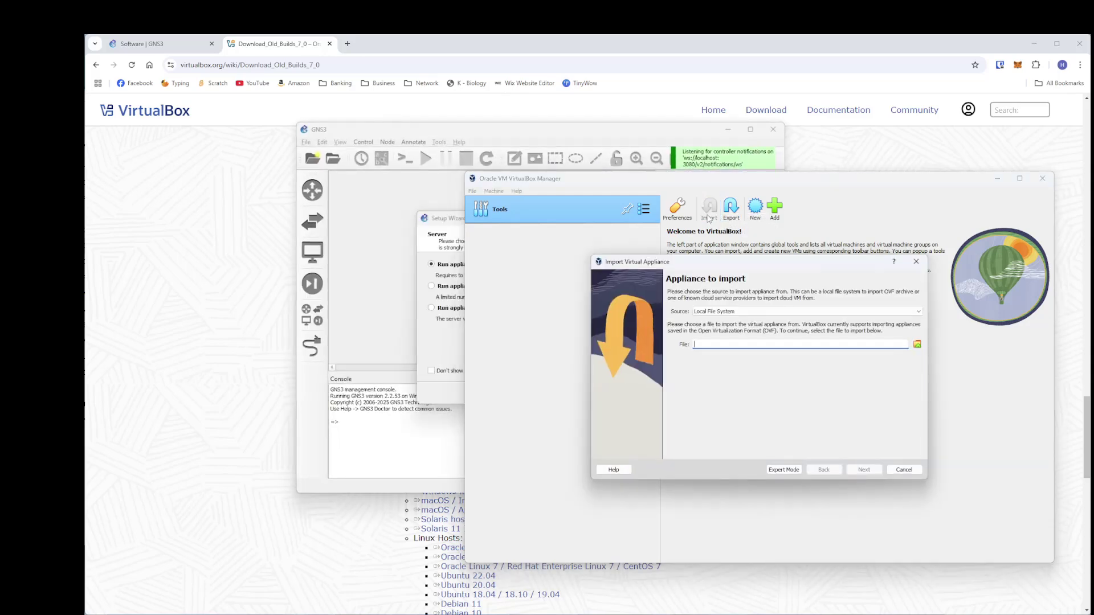
Browse the appliance file chooser to Downloads > GNS3.VM.VirtualBox.2.2.53 and pick GNS3 VM.ova
{"action": "left_click", "coordinate": [917, 345]}
{"action": "left_click", "coordinate": [624, 417]}
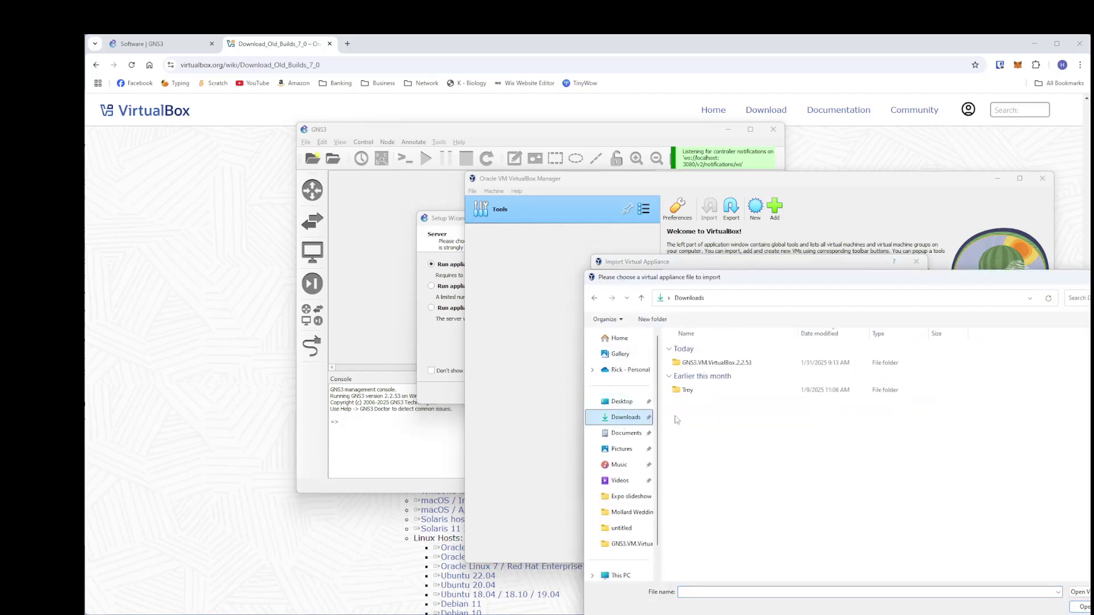
{"action": "double_click", "coordinate": [706, 363]}
{"action": "left_click", "coordinate": [696, 364]}
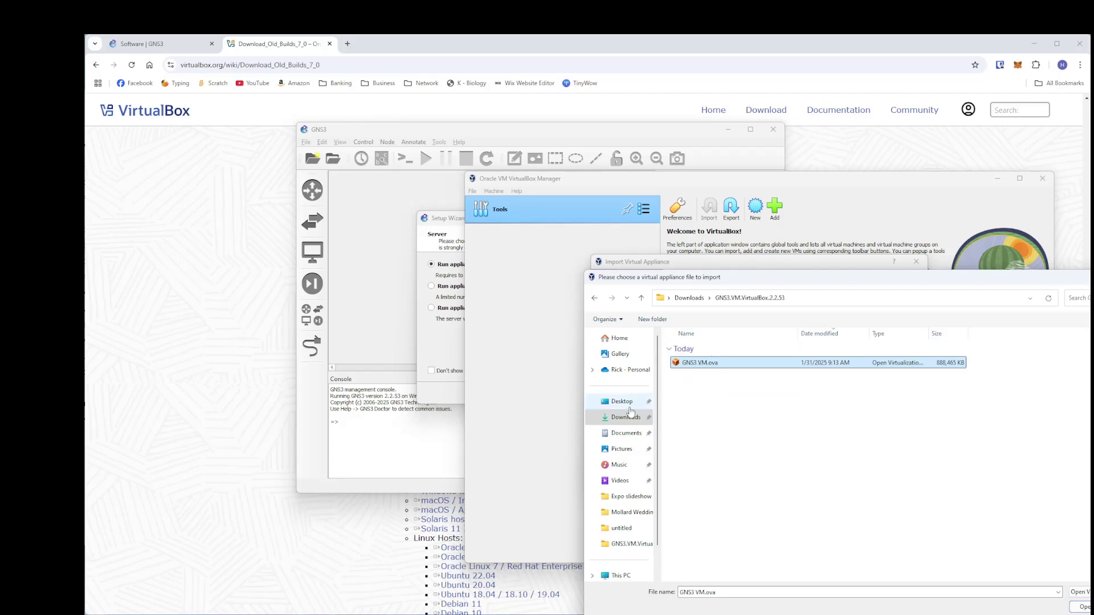
Locate the extracted GNS3.VM.VirtualBox.2.2.53 folder in File Explorer, then select and confirm GNS3 VM.ova
{"action": "key", "text": "alt+Tab"}
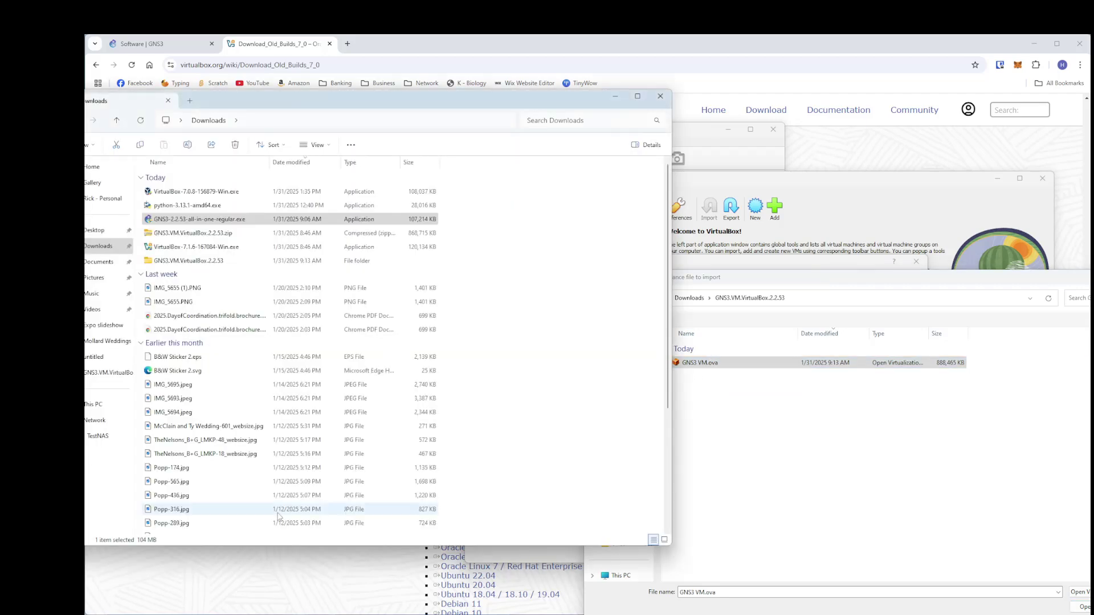
{"action": "left_click", "coordinate": [172, 220]}
{"action": "mouse_move", "coordinate": [172, 220]}
{"action": "left_mouse_down"}
{"action": "mouse_move", "coordinate": [174, 235]}
{"action": "mouse_move", "coordinate": [199, 239]}
{"action": "mouse_move", "coordinate": [166, 238]}
{"action": "left_mouse_up"}
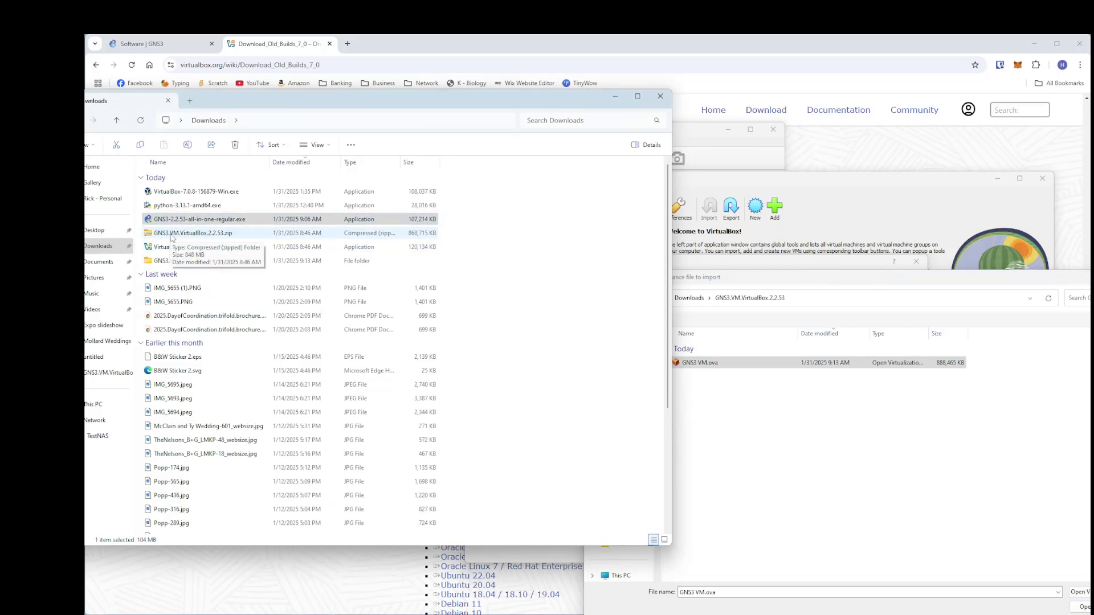
{"action": "left_click", "coordinate": [179, 237]}
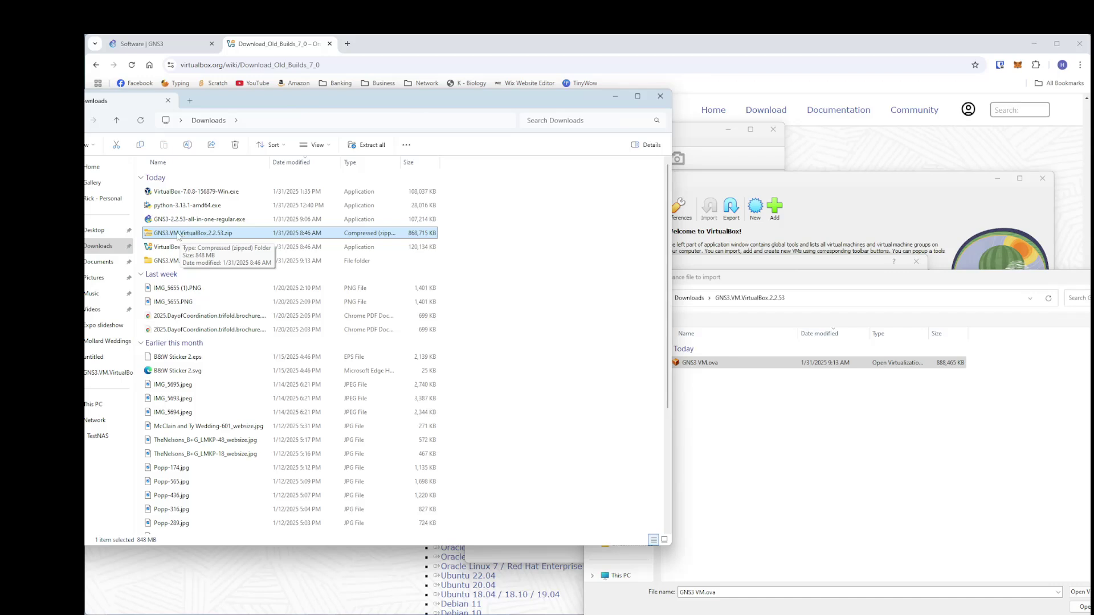
{"action": "double_click", "coordinate": [170, 263]}
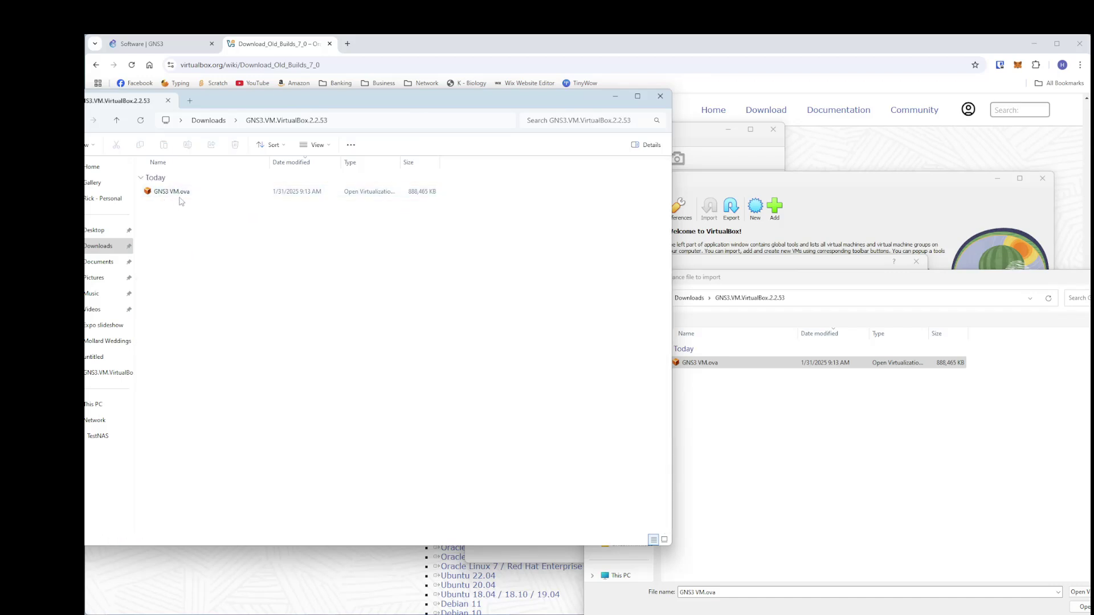
{"action": "left_click", "coordinate": [615, 97]}
{"action": "left_click", "coordinate": [666, 357]}
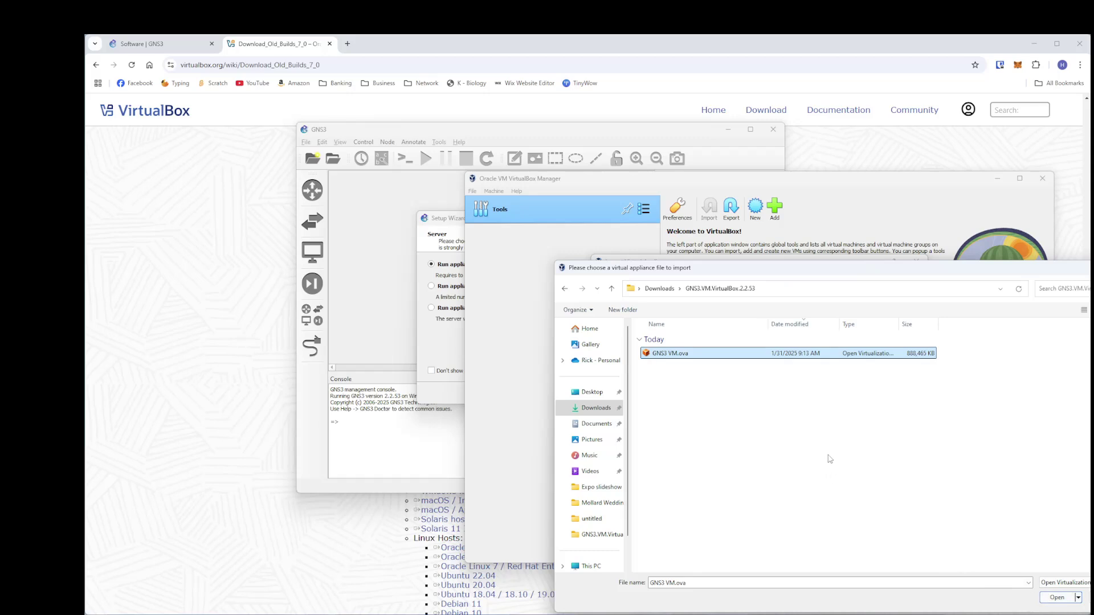
{"action": "left_click", "coordinate": [1055, 598]}
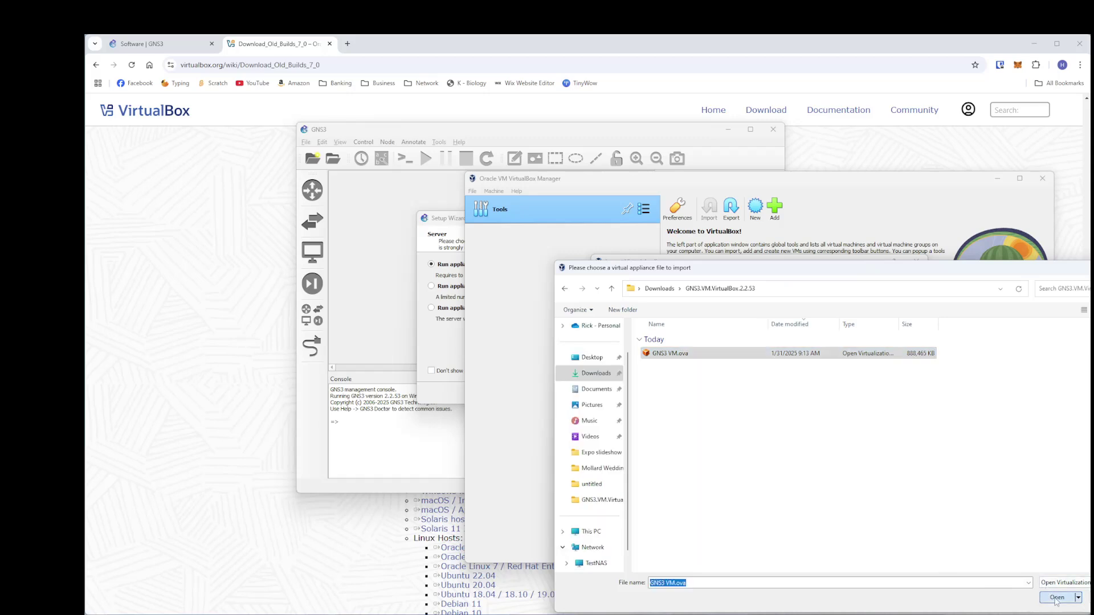
Proceed to the appliance settings and set the CPU count to 2
{"action": "left_click", "coordinate": [864, 469]}
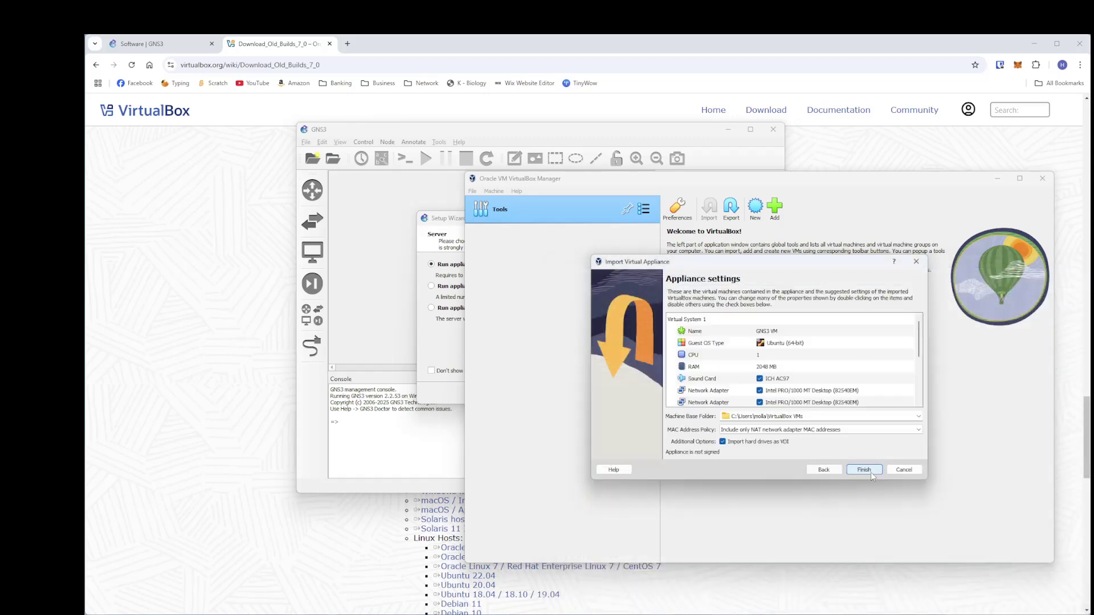
{"action": "left_click", "coordinate": [779, 360]}
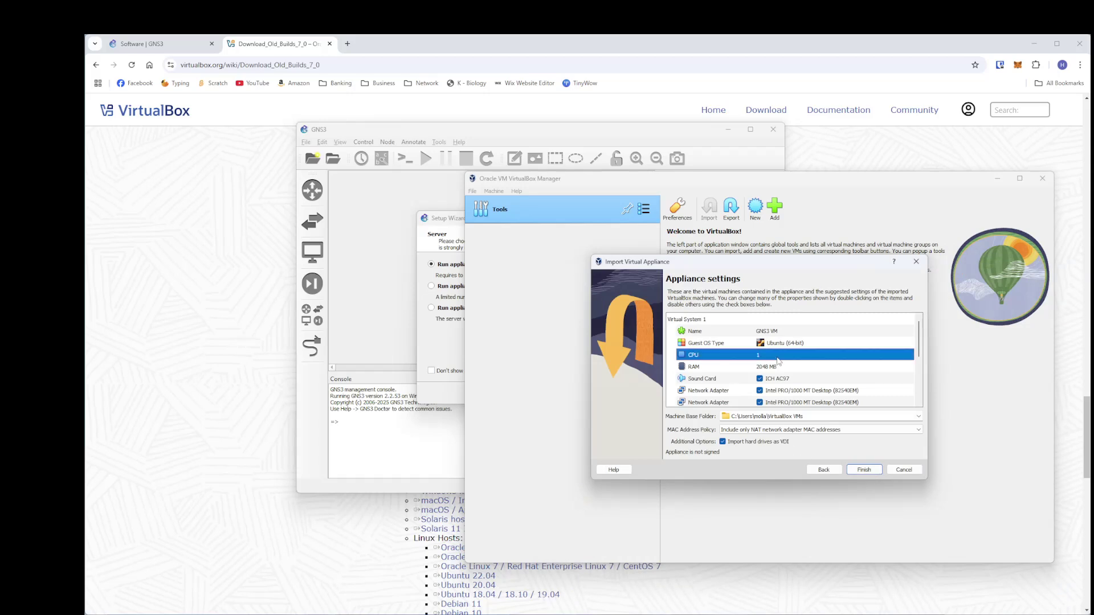
{"action": "double_click", "coordinate": [769, 357]}
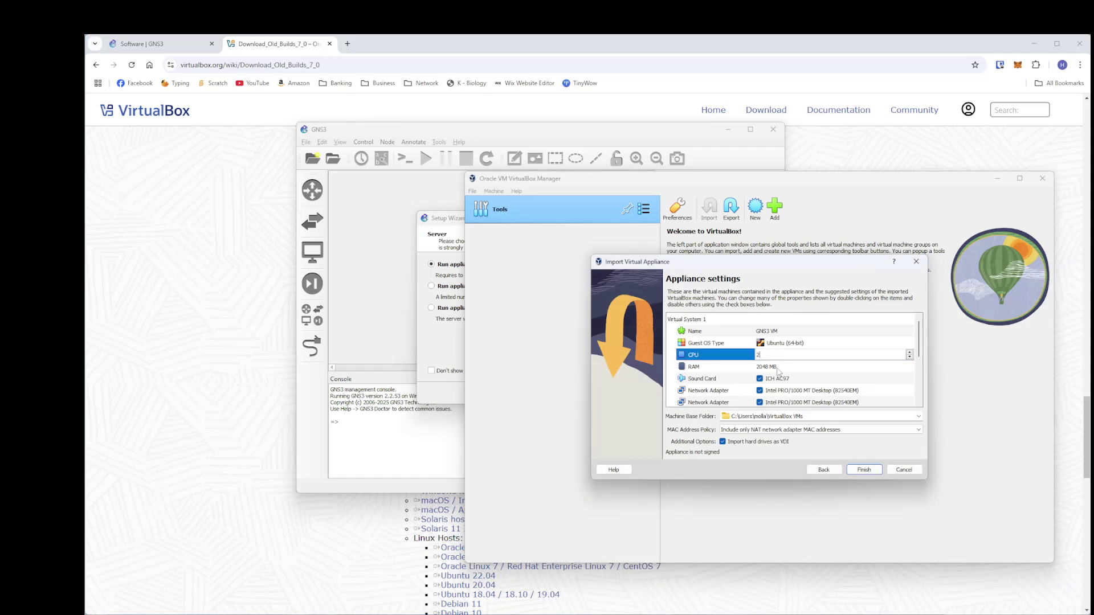
{"action": "type", "text": "2"}
Change the appliance RAM from 2050 to 8148 MB
{"action": "double_click", "coordinate": [769, 368]}
{"action": "scroll", "coordinate": [776, 367], "scroll_direction": "up", "scroll_amount": 2}
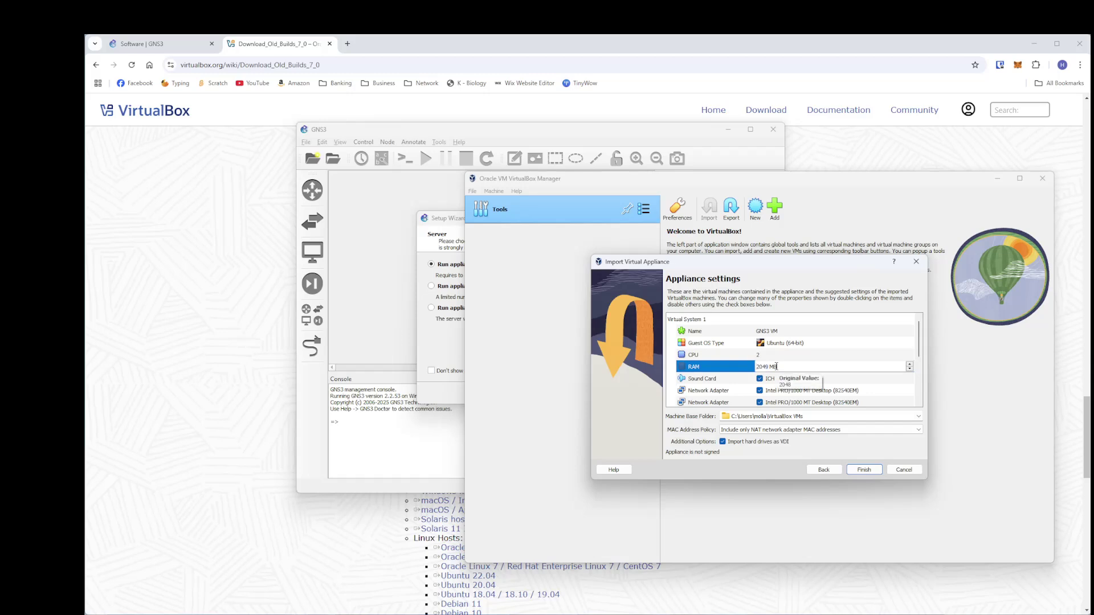
{"action": "key", "text": "ctrl+a"}
{"action": "left_click_drag", "start_coordinate": [771, 364], "coordinate": [776, 362]}
{"action": "double_click", "coordinate": [762, 366]}
{"action": "key", "text": "BackSpace"}
{"action": "key", "text": "ctrl+z"}
{"action": "key", "text": "BackSpace"}
{"action": "key", "text": "ctrl+z"}
{"action": "type", "text": "81"}
Review the remaining appliance settings and finish the import
{"action": "scroll", "coordinate": [769, 381], "scroll_direction": "down", "scroll_amount": 1}
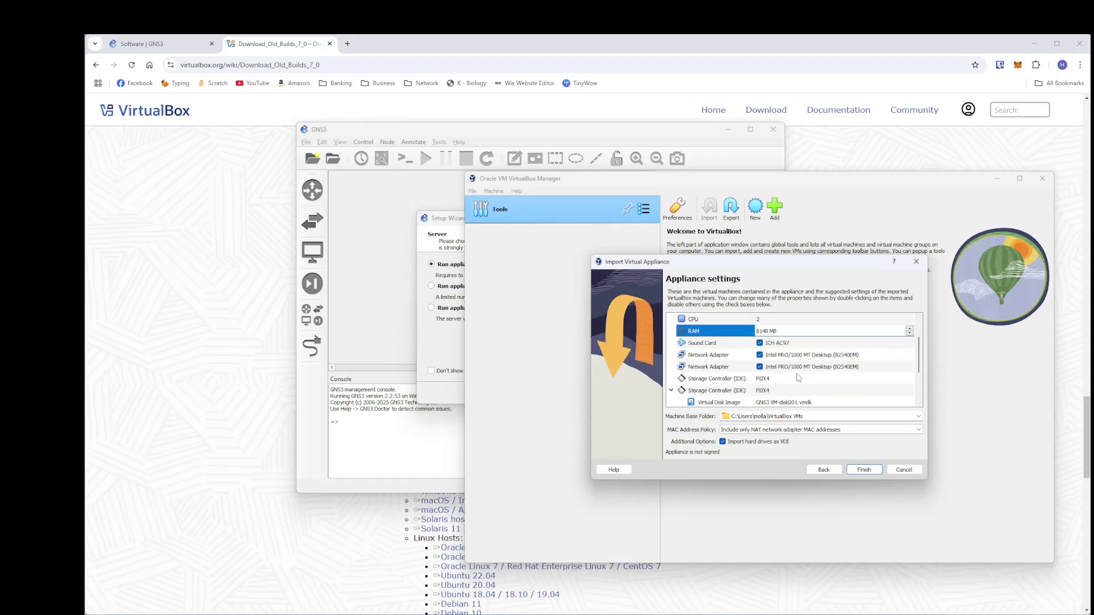
{"action": "scroll", "coordinate": [800, 378], "scroll_direction": "down", "scroll_amount": 1}
{"action": "scroll", "coordinate": [720, 396], "scroll_direction": "down", "scroll_amount": 1}
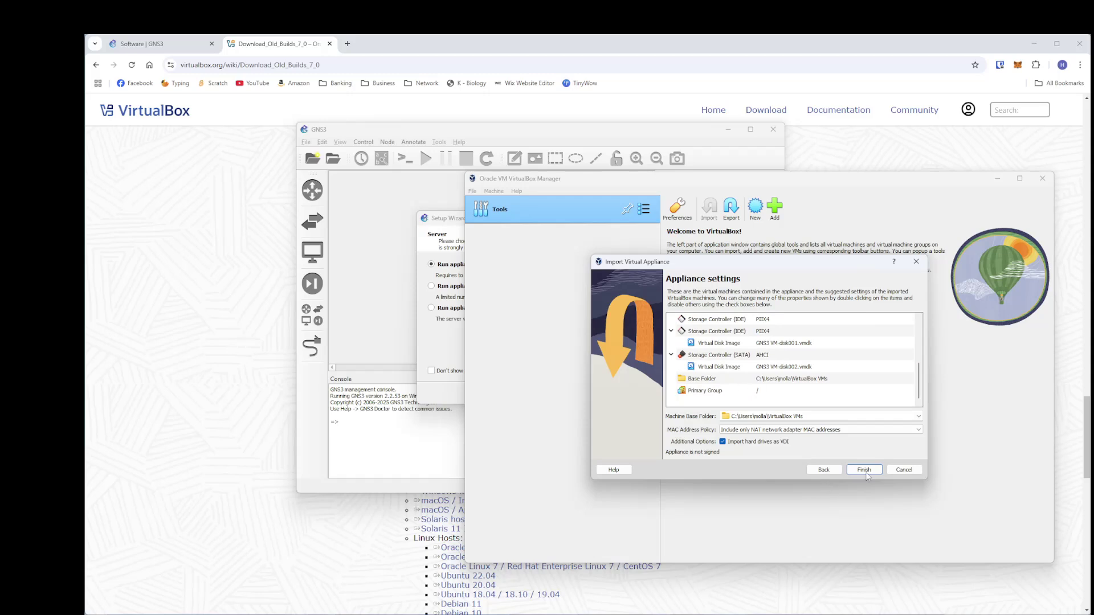
{"action": "left_click", "coordinate": [866, 474]}
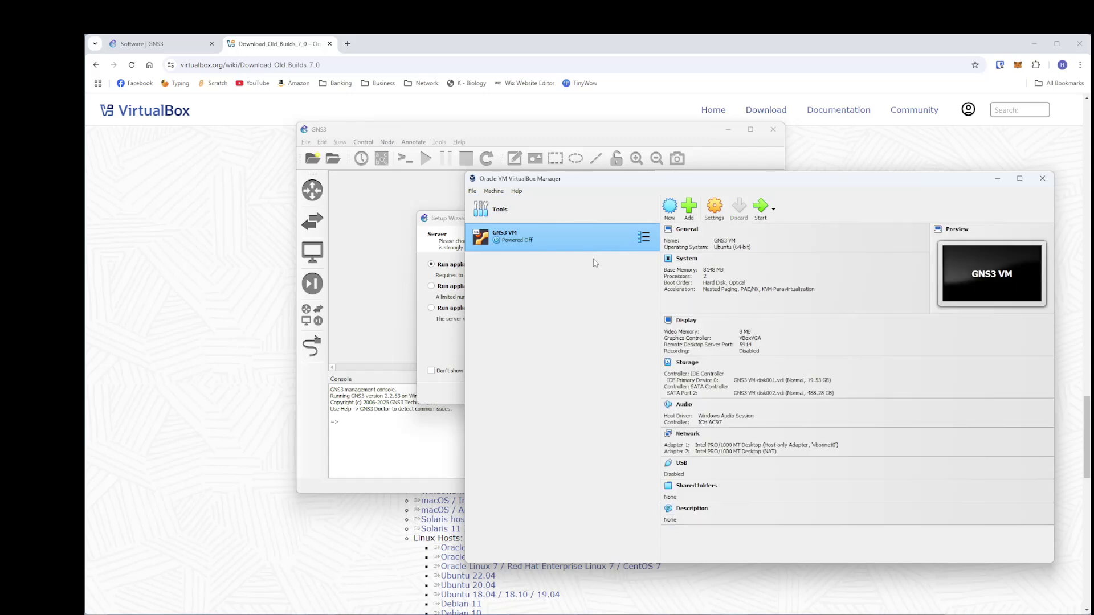
Review the attachments of the GNS3 VM's Network Adapter 1 and Adapter 2
{"action": "left_click", "coordinate": [715, 209]}
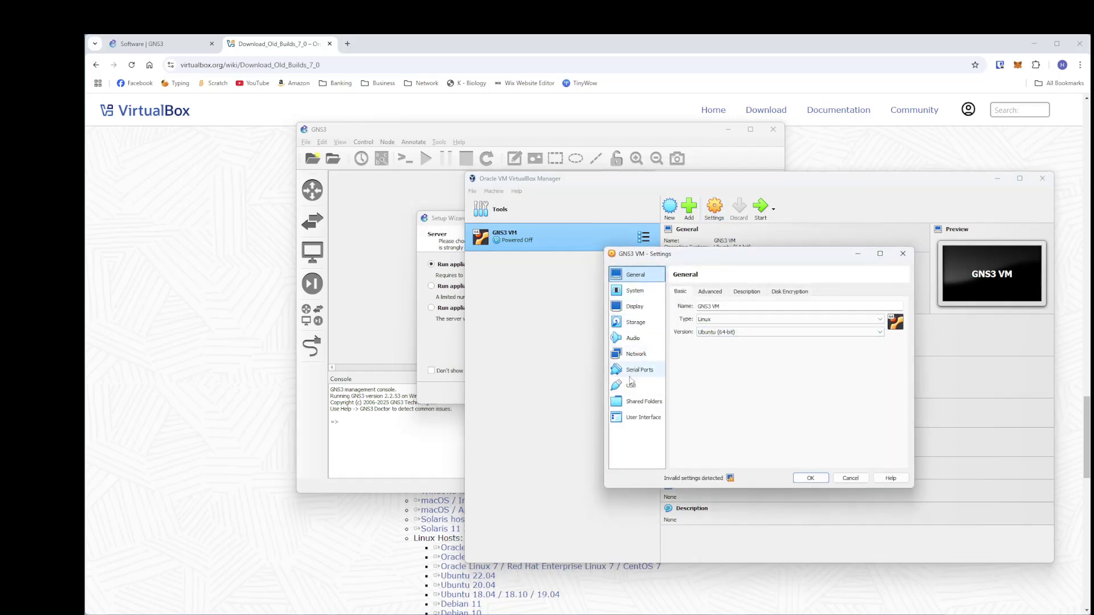
{"action": "left_click", "coordinate": [636, 354]}
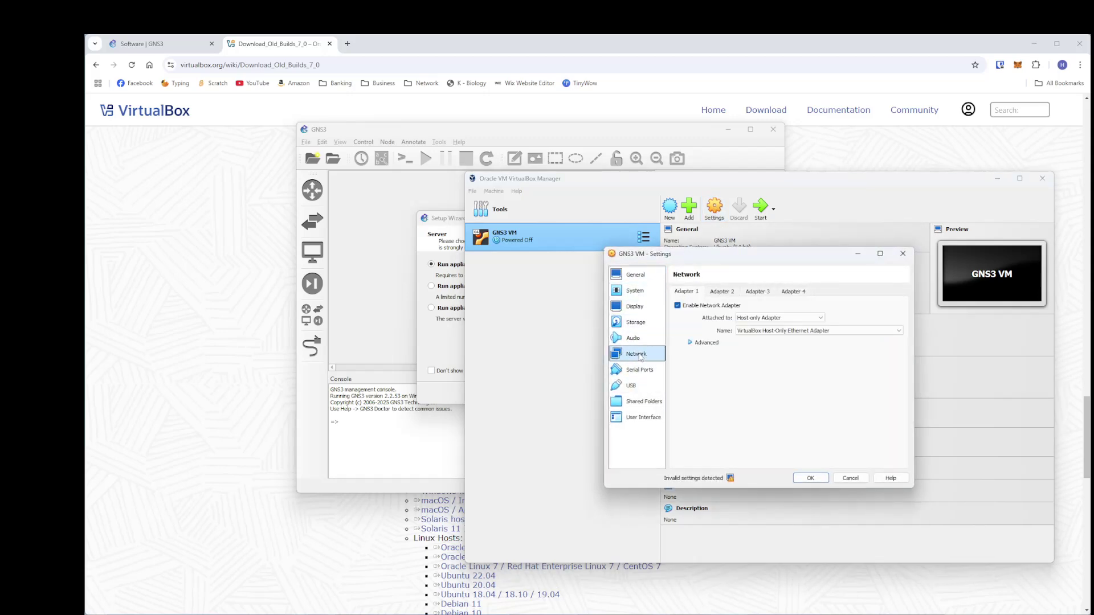
{"action": "left_click", "coordinate": [719, 291]}
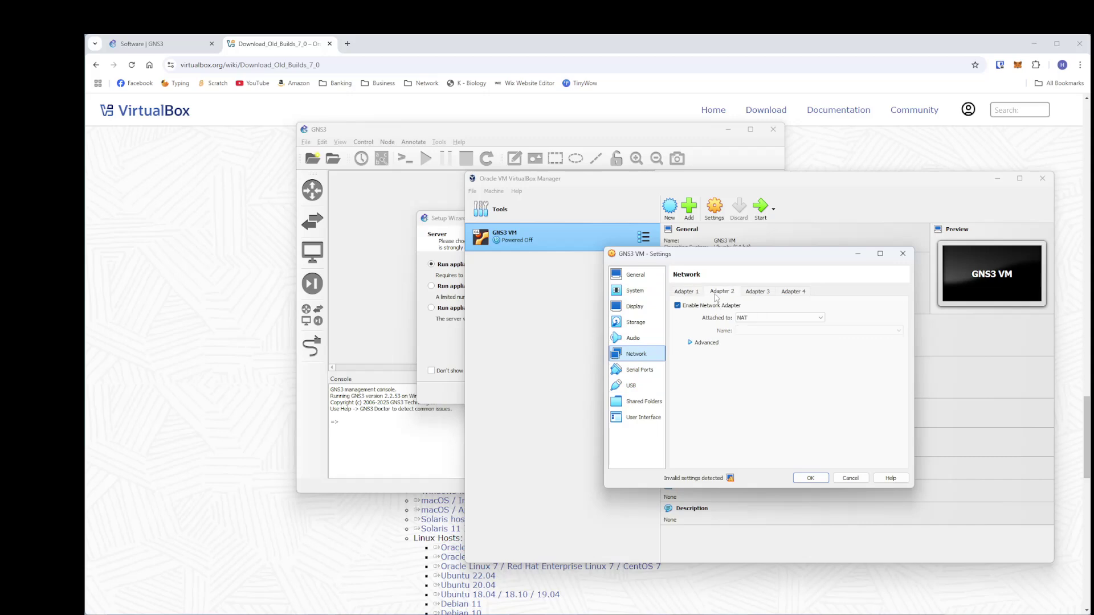
{"action": "left_click", "coordinate": [686, 292]}
{"action": "left_click", "coordinate": [696, 343]}
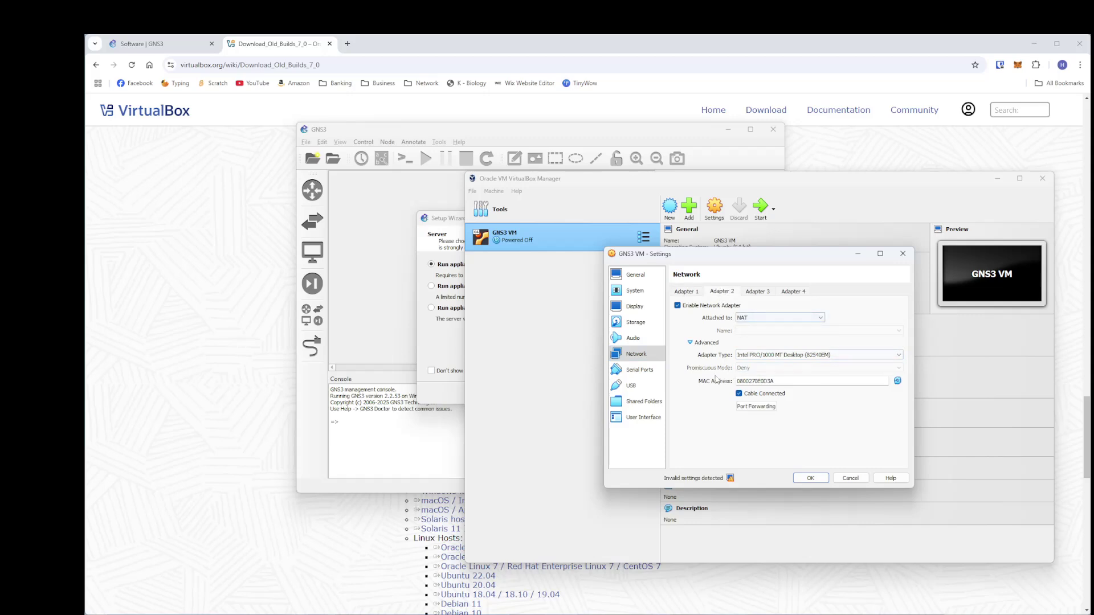
Tick Enable Nested VT-x/AMD-V under System > Processor and save the settings
{"action": "left_click", "coordinate": [629, 292]}
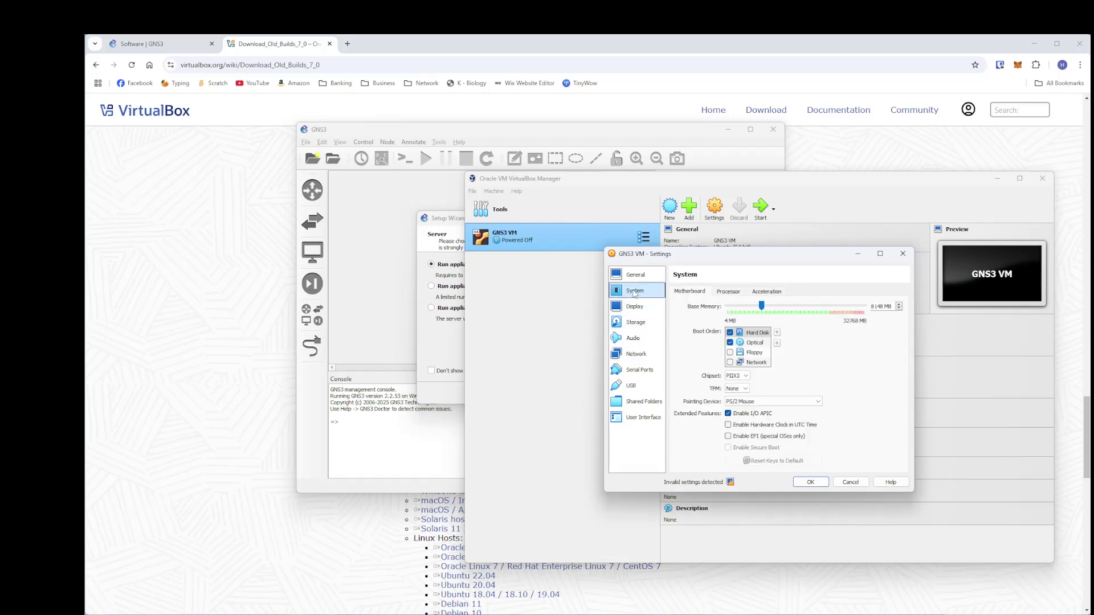
{"action": "left_click", "coordinate": [727, 292]}
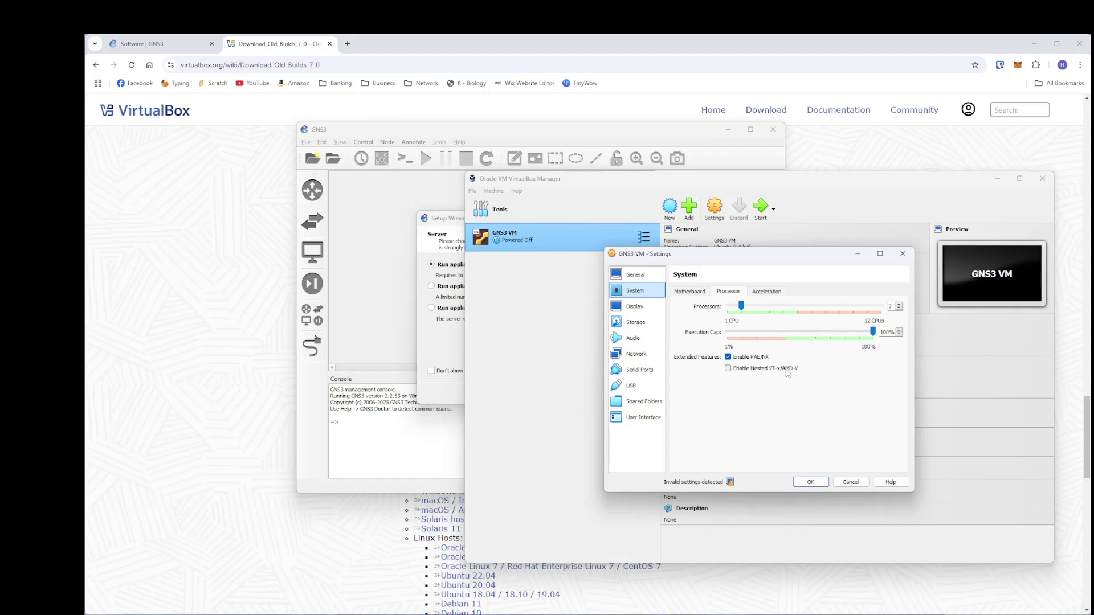
{"action": "left_click", "coordinate": [728, 368]}
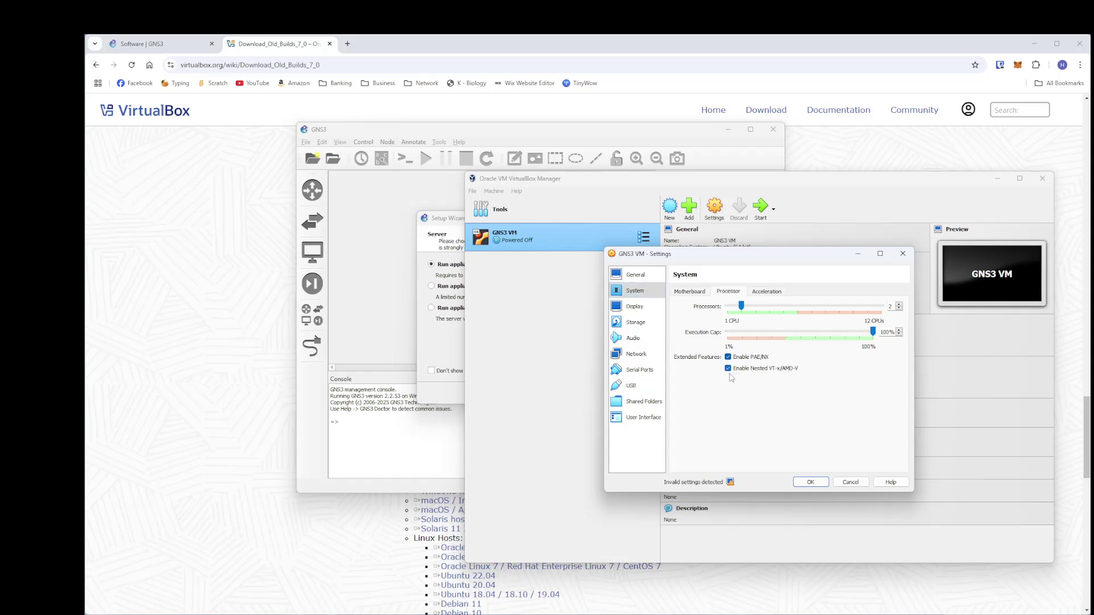
{"action": "left_click", "coordinate": [734, 372]}
{"action": "left_click", "coordinate": [728, 368]}
{"action": "left_click", "coordinate": [810, 483]}
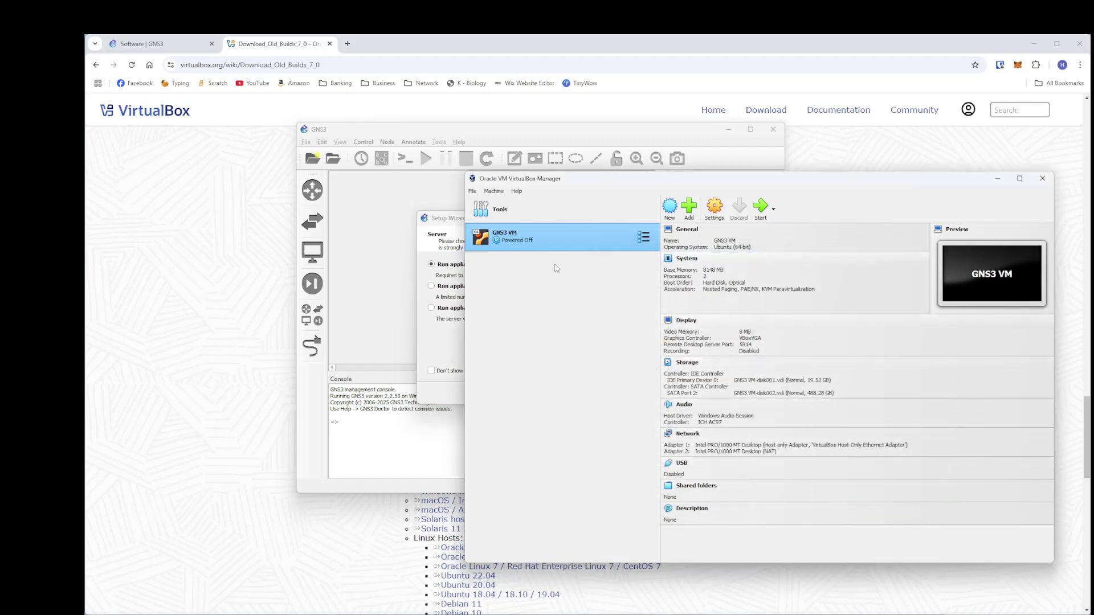
Start the GNS3 VM from the toolbar
{"action": "left_click", "coordinate": [759, 206]}
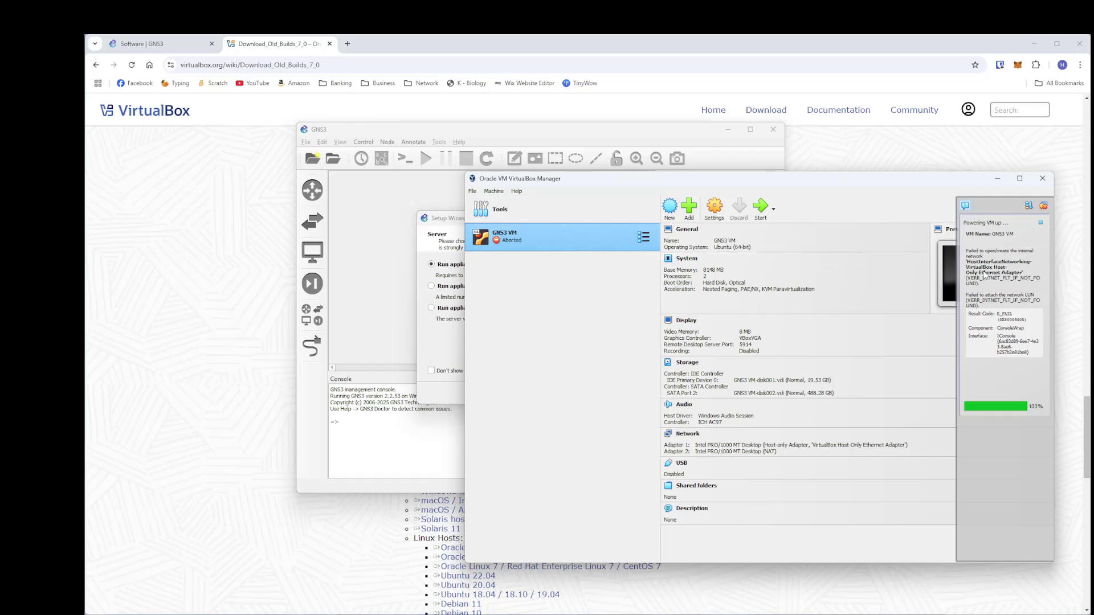
Inspect Adapter 1's attachment options, leave it on NAT, and save the settings
{"action": "left_click", "coordinate": [712, 215]}
{"action": "left_click", "coordinate": [627, 295]}
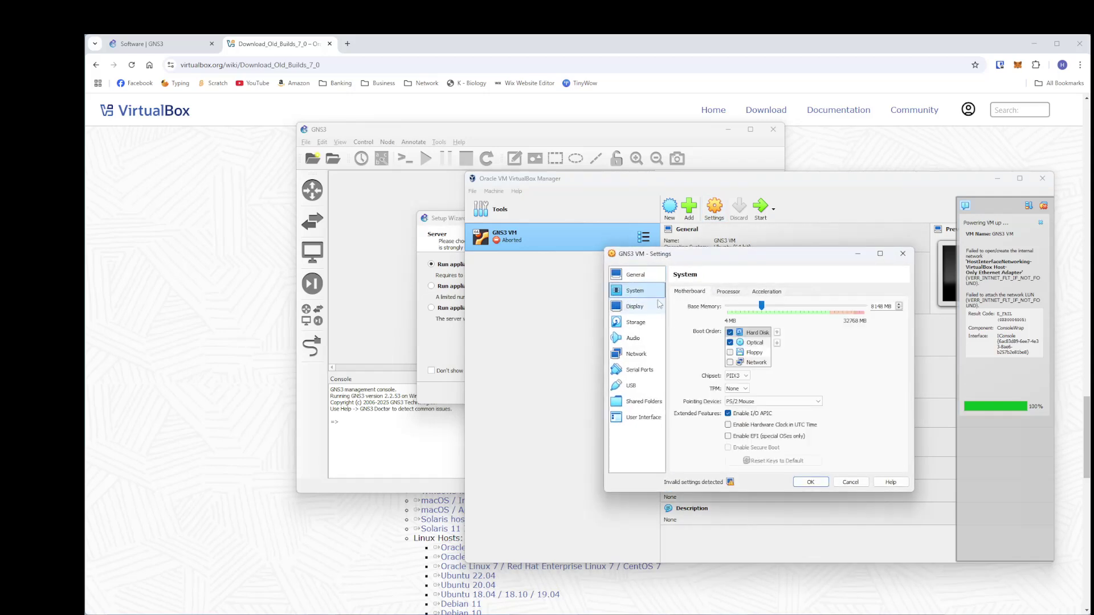
{"action": "left_click", "coordinate": [635, 353]}
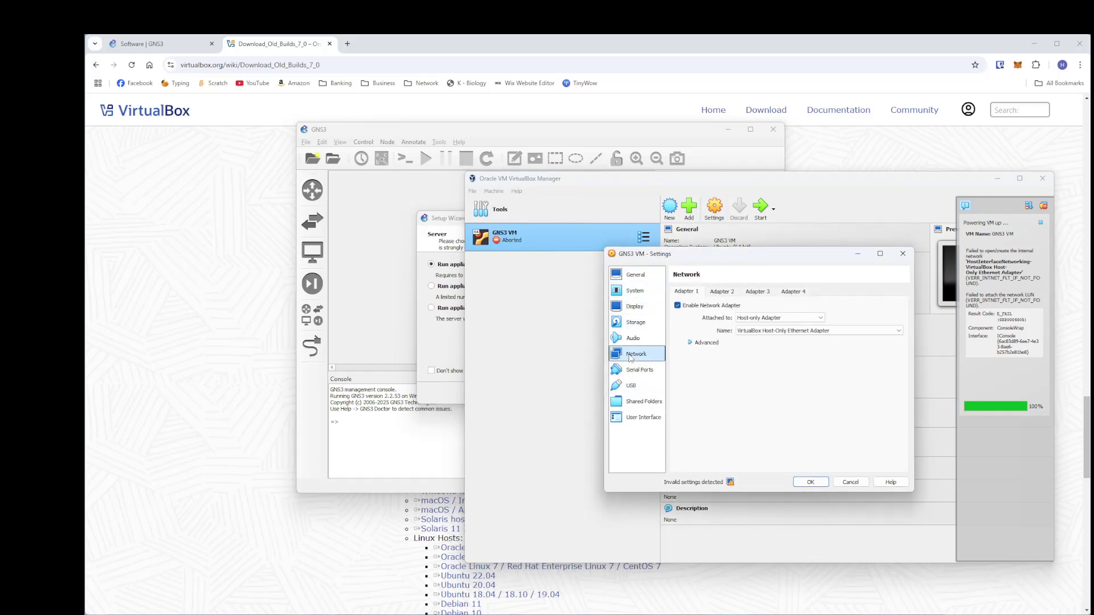
{"action": "left_click", "coordinate": [756, 319]}
{"action": "left_click", "coordinate": [705, 344]}
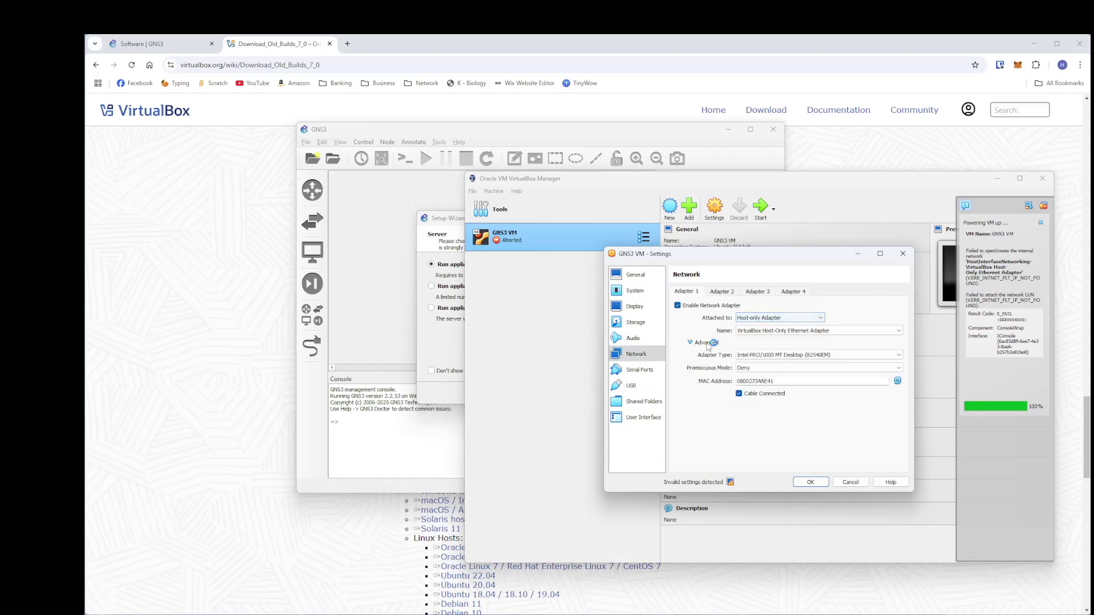
{"action": "left_click", "coordinate": [786, 318]}
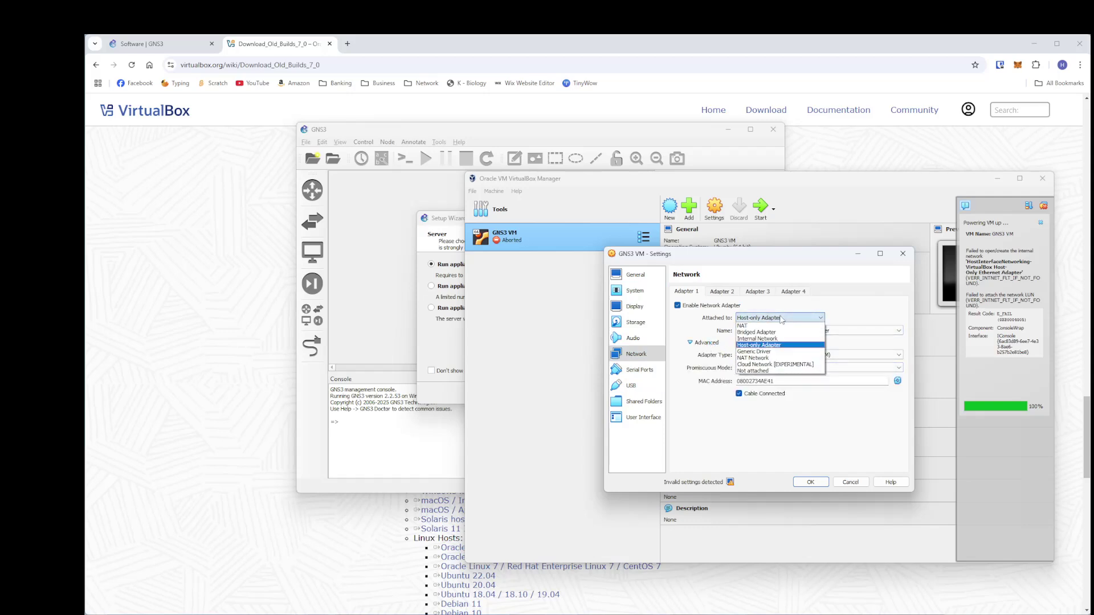
{"action": "left_click", "coordinate": [785, 328]}
{"action": "left_click", "coordinate": [810, 482]}
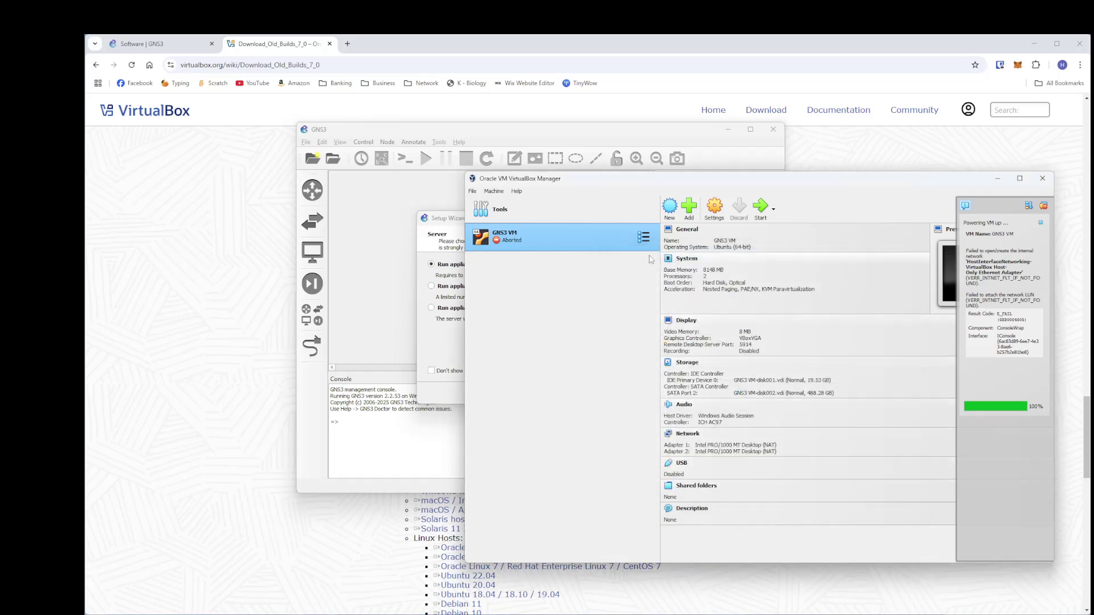
Reattach Adapter 1 to Host-only Adapter (VirtualBox Host-Only Ethernet Adapter) and save
{"action": "key", "text": "ctrl+s"}
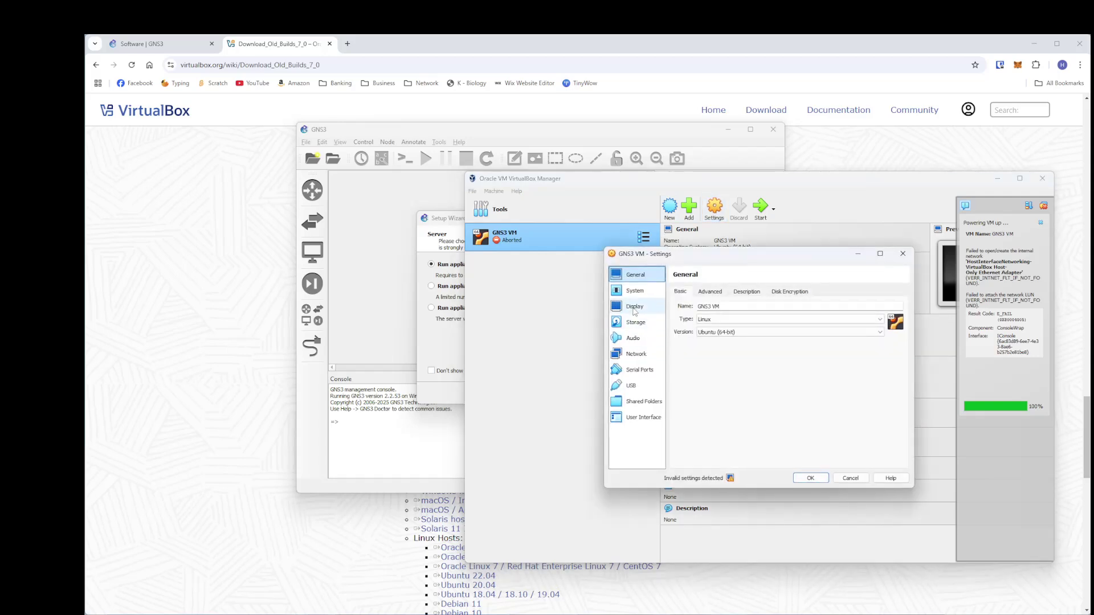
{"action": "left_click", "coordinate": [636, 354]}
{"action": "left_click", "coordinate": [746, 318]}
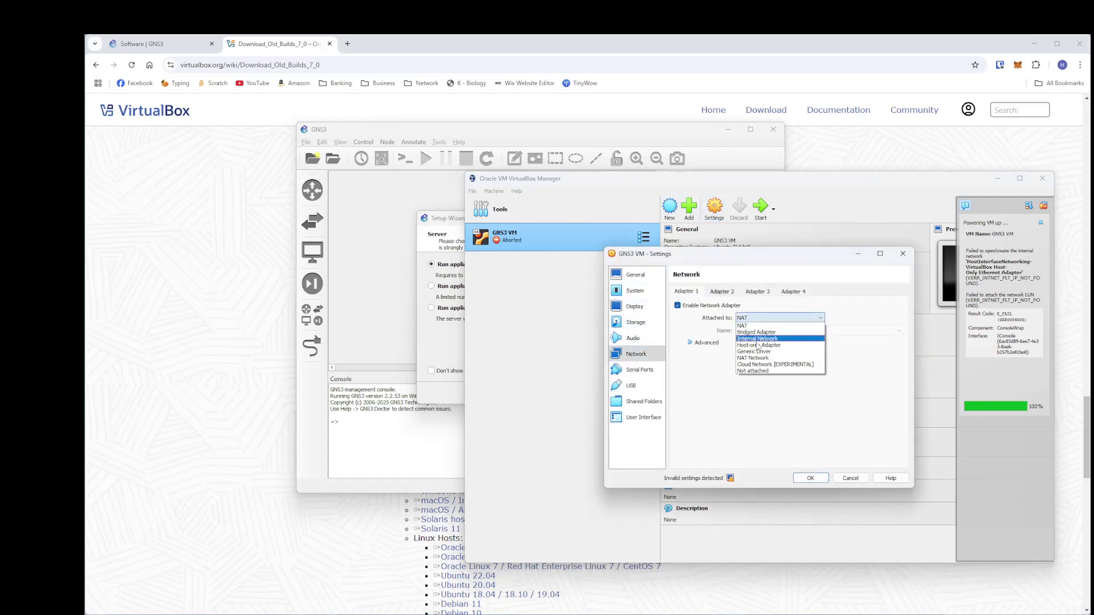
{"action": "left_click", "coordinate": [776, 345]}
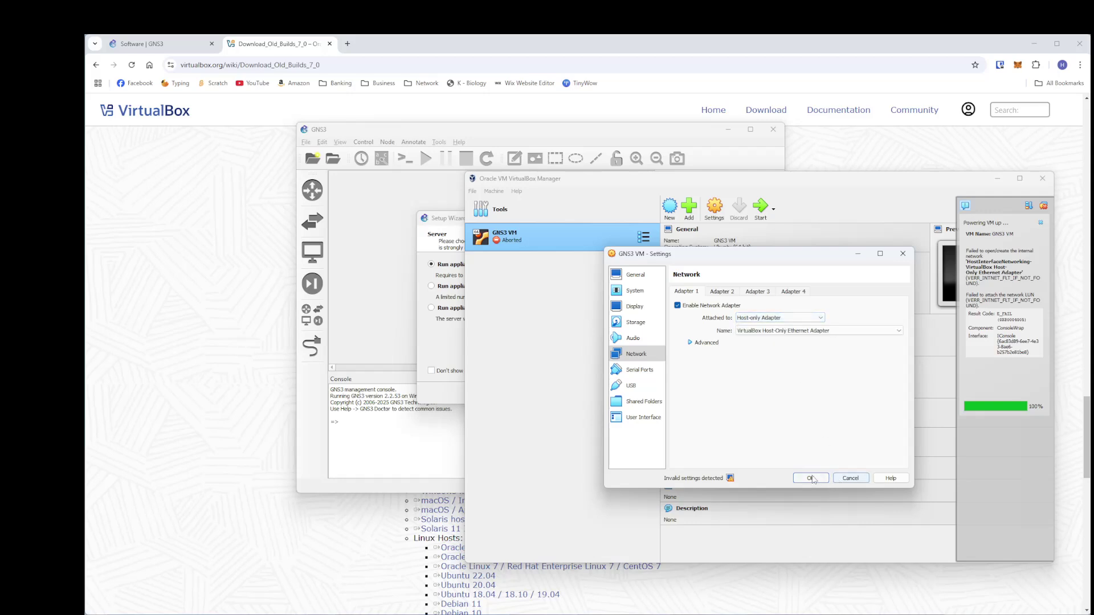
{"action": "left_click", "coordinate": [809, 478]}
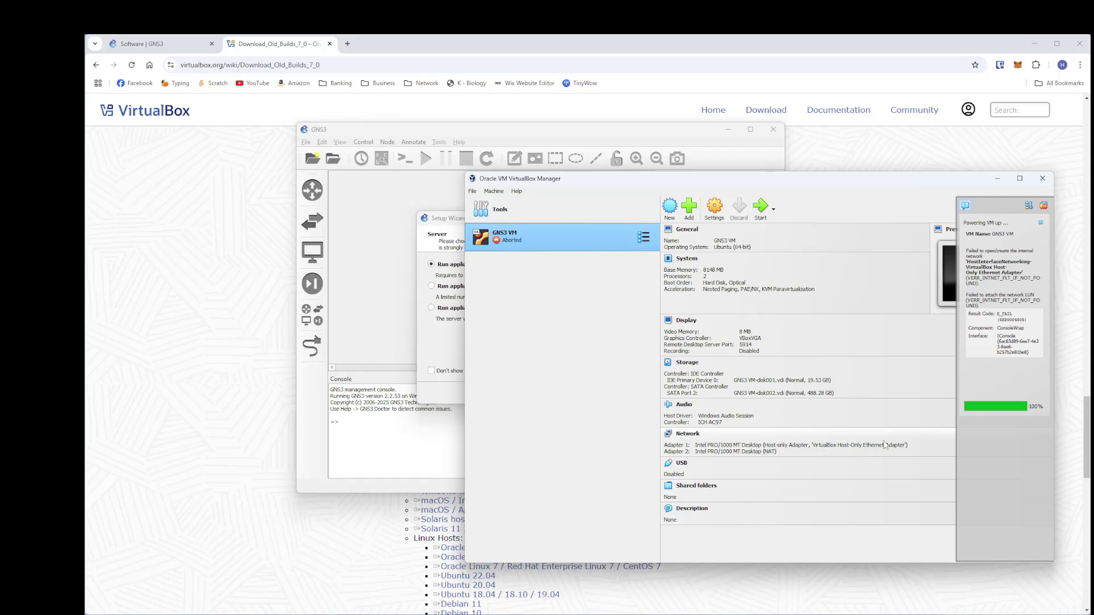
Clear the notifications, start the GNS3 VM again, and read the Host-Only adapter error
{"action": "left_click", "coordinate": [1041, 223]}
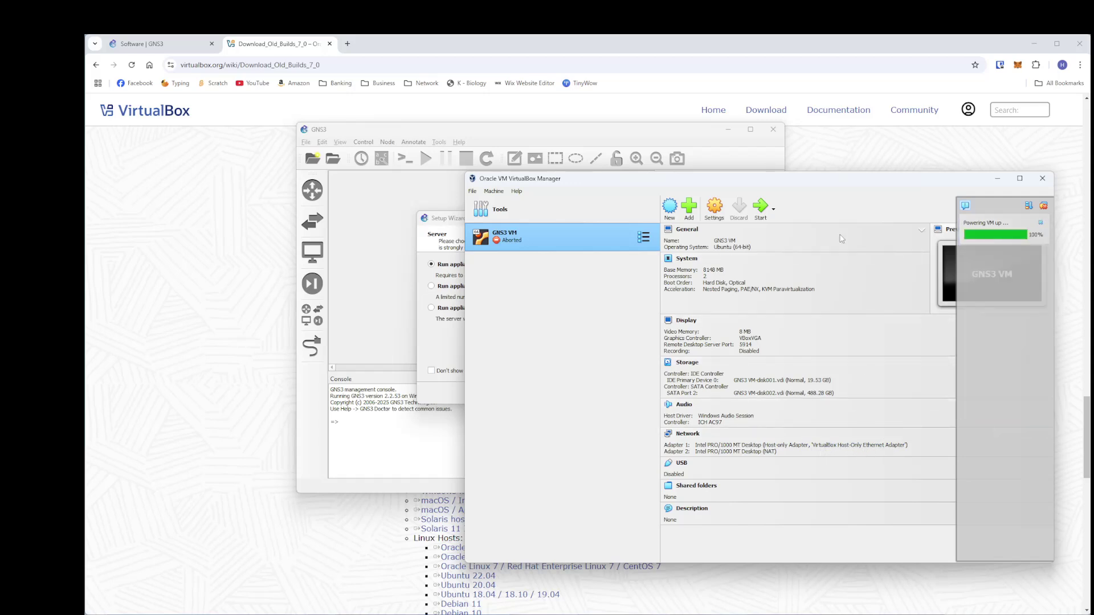
{"action": "left_click", "coordinate": [1042, 225]}
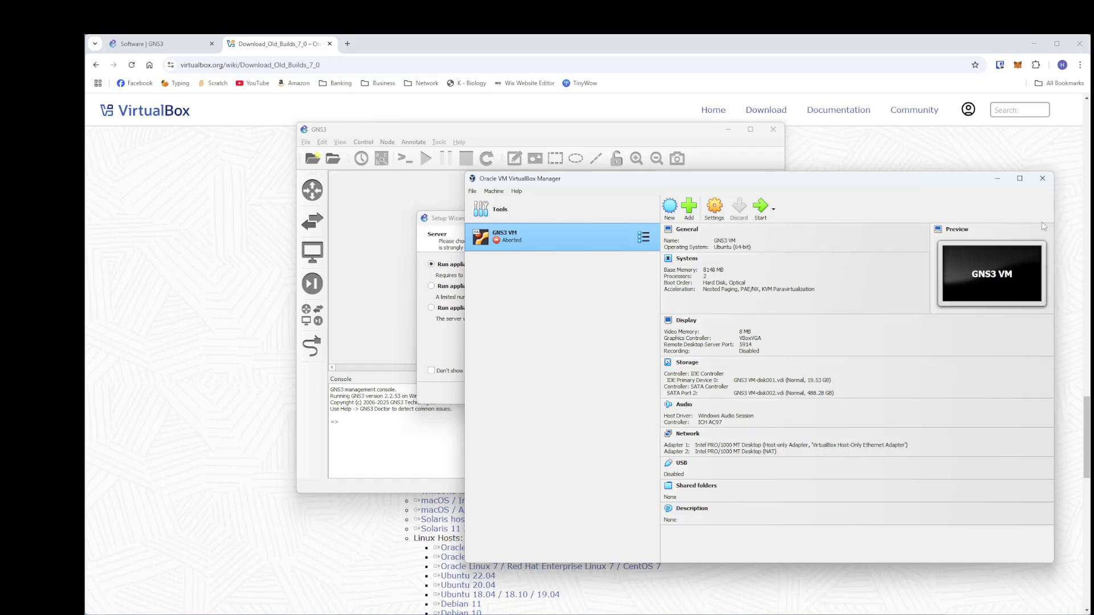
{"action": "left_click", "coordinate": [758, 207]}
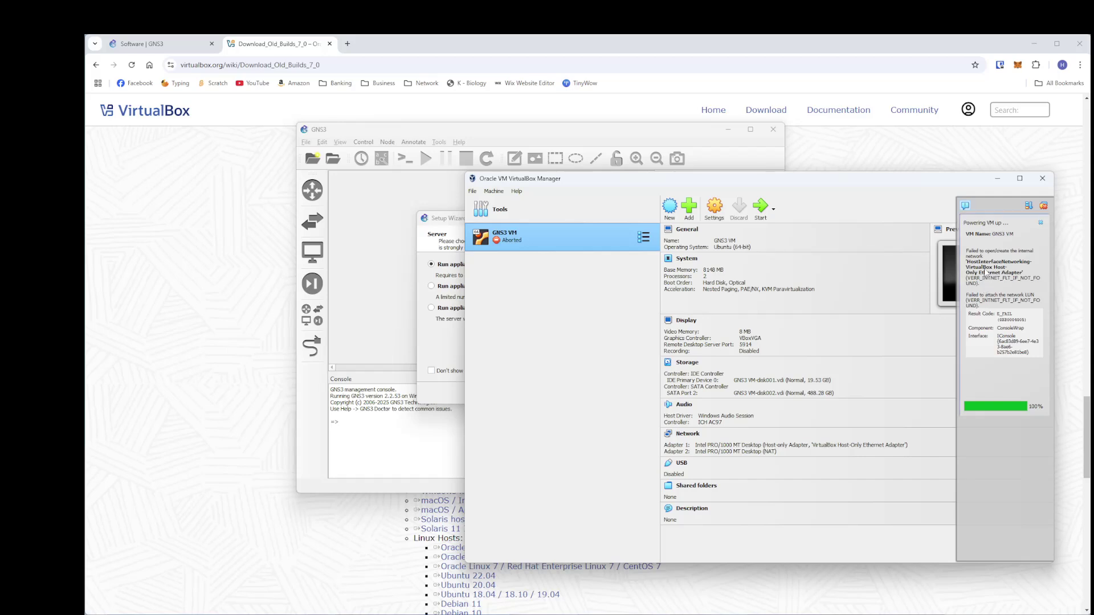
{"action": "left_click_drag", "start_coordinate": [980, 261], "coordinate": [1010, 290]}
Go to Network & internet > Advanced network settings and expand the Ethernet 3 host-only adapter
{"action": "left_click", "coordinate": [1011, 289]}
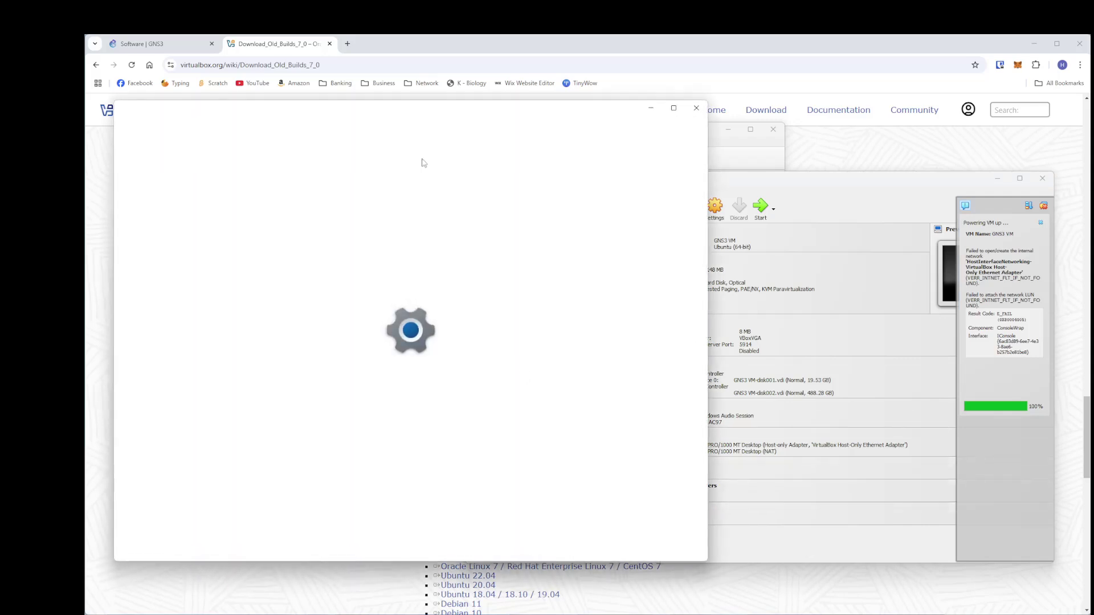
{"action": "mouse_move", "coordinate": [261, 117]}
{"action": "left_mouse_down"}
{"action": "mouse_move", "coordinate": [86, 109]}
{"action": "mouse_move", "coordinate": [245, 106]}
{"action": "left_mouse_up"}
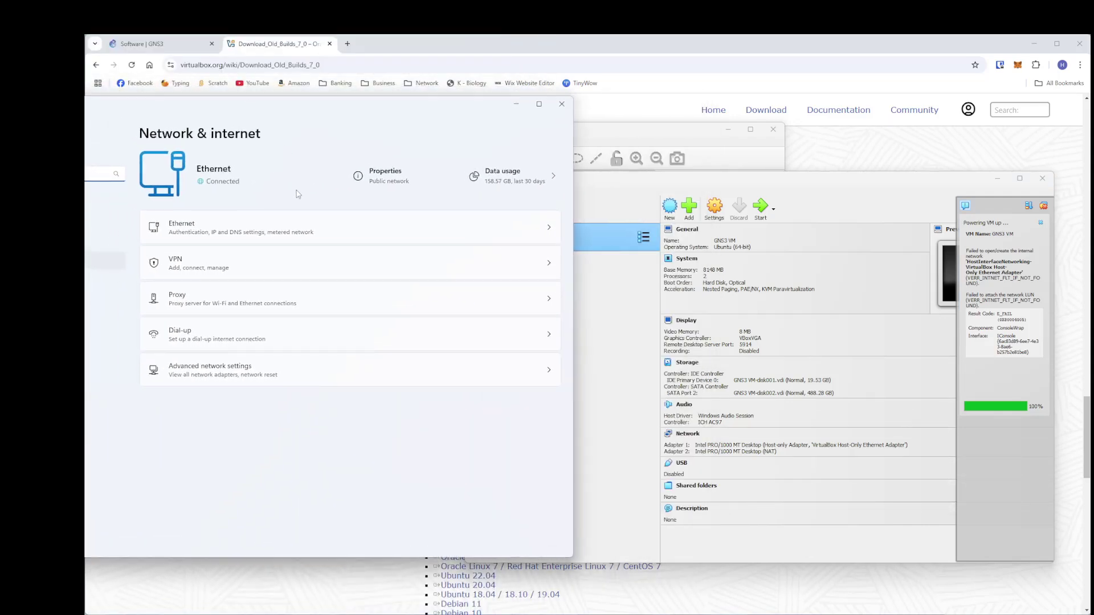
{"action": "left_click", "coordinate": [267, 226]}
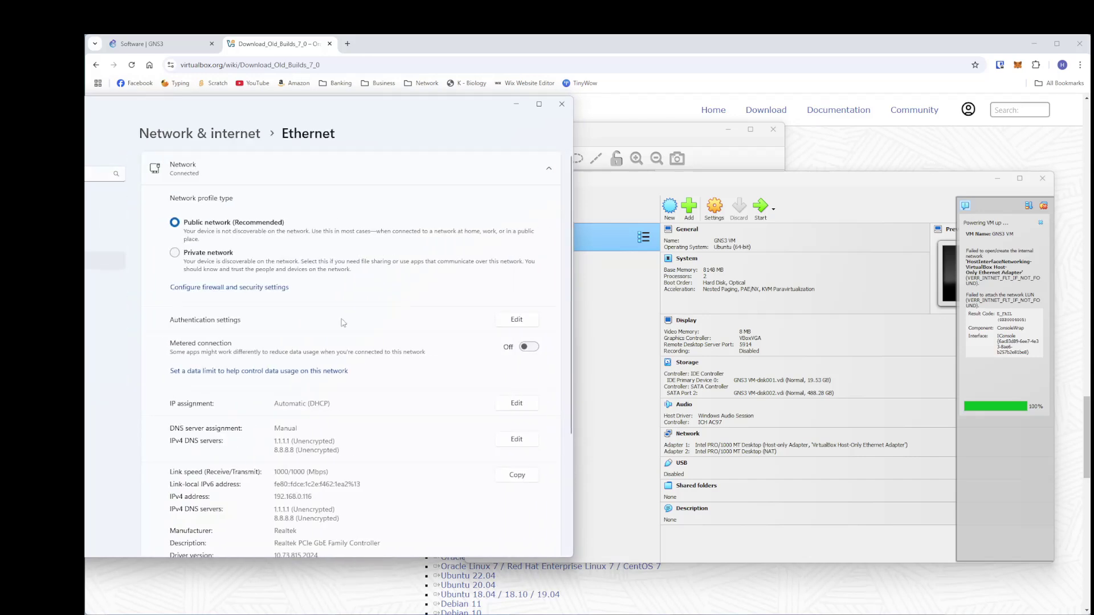
{"action": "left_click", "coordinate": [142, 134]}
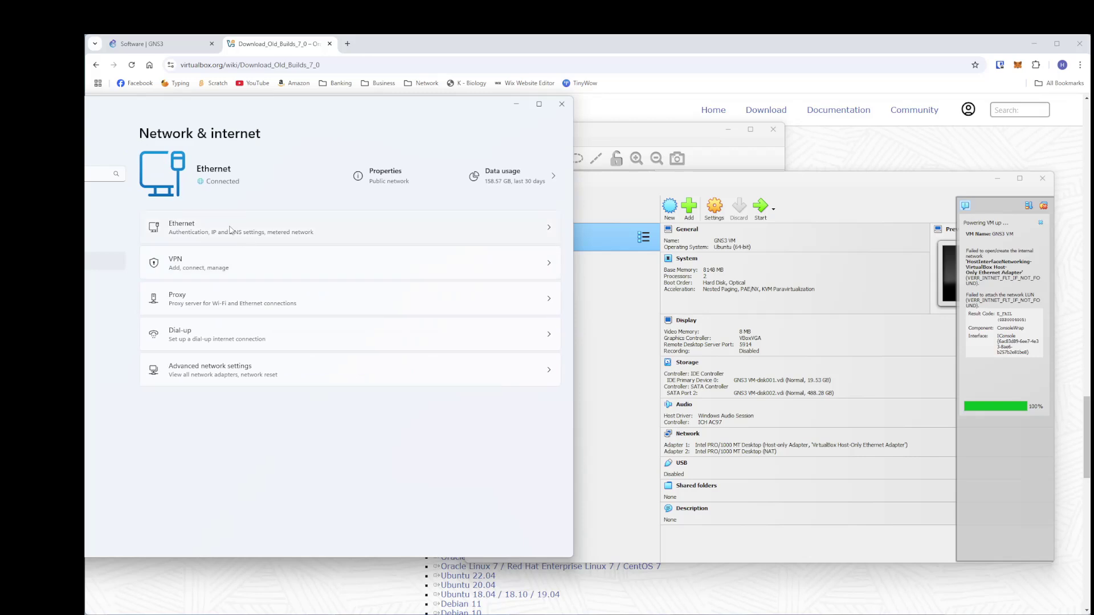
{"action": "left_click", "coordinate": [239, 369]}
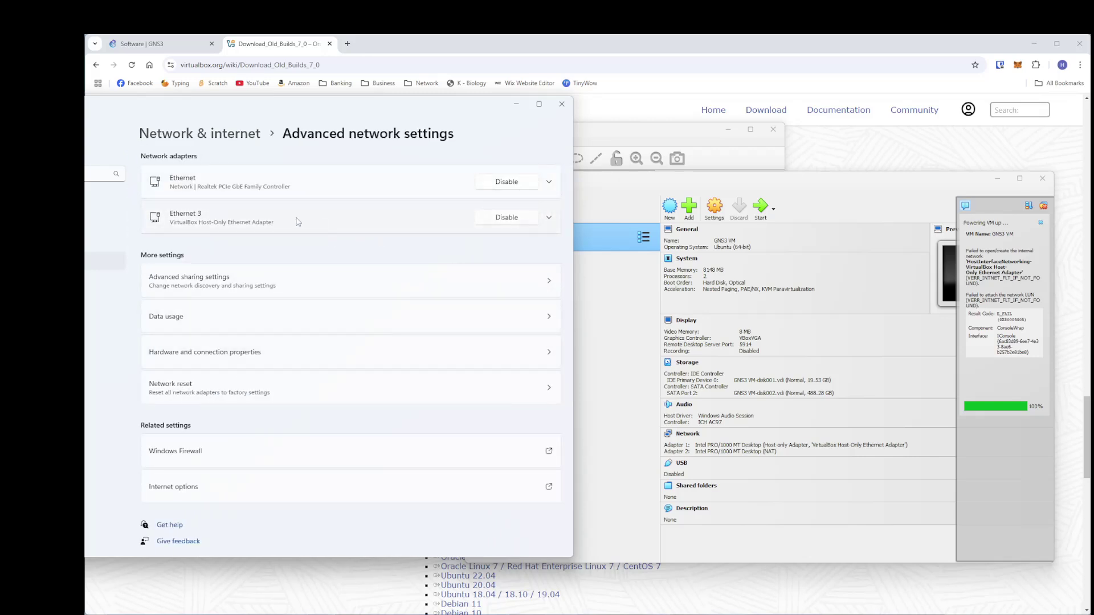
{"action": "left_click", "coordinate": [188, 219]}
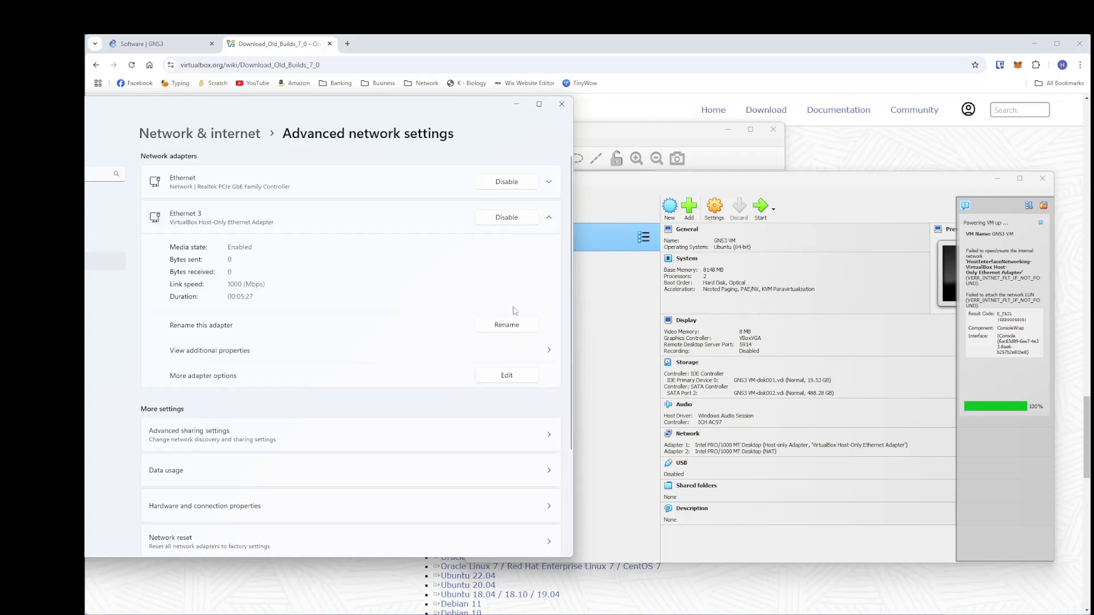
Select the VirtualBox NDIS6 Bridged Networking Driver in Ethernet 3's properties and confirm with OK
{"action": "left_click", "coordinate": [513, 378]}
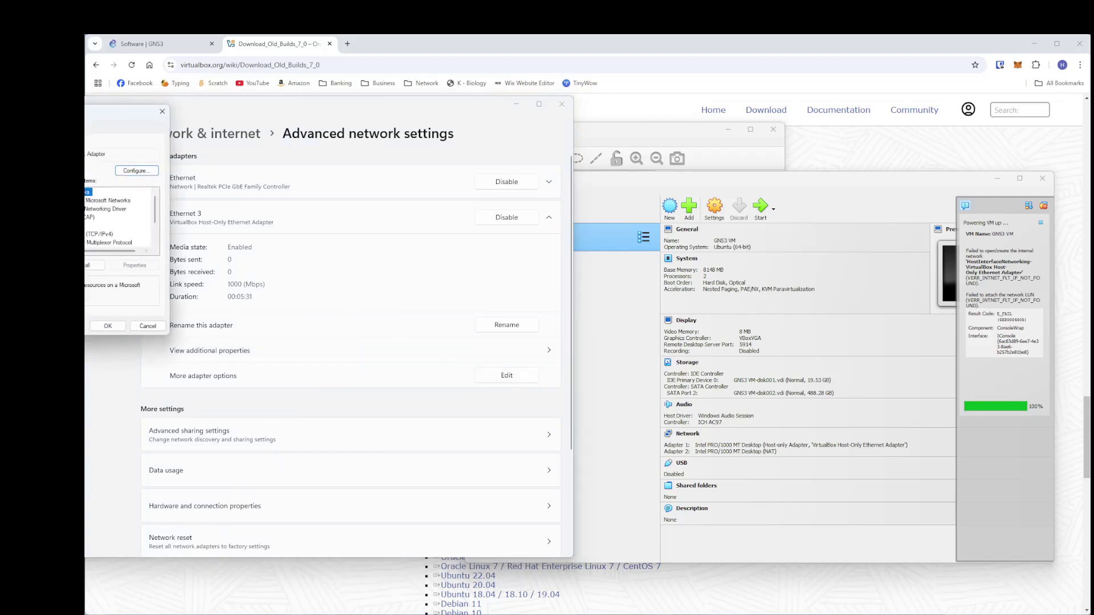
{"action": "left_click_drag", "start_coordinate": [67, 114], "coordinate": [254, 154]}
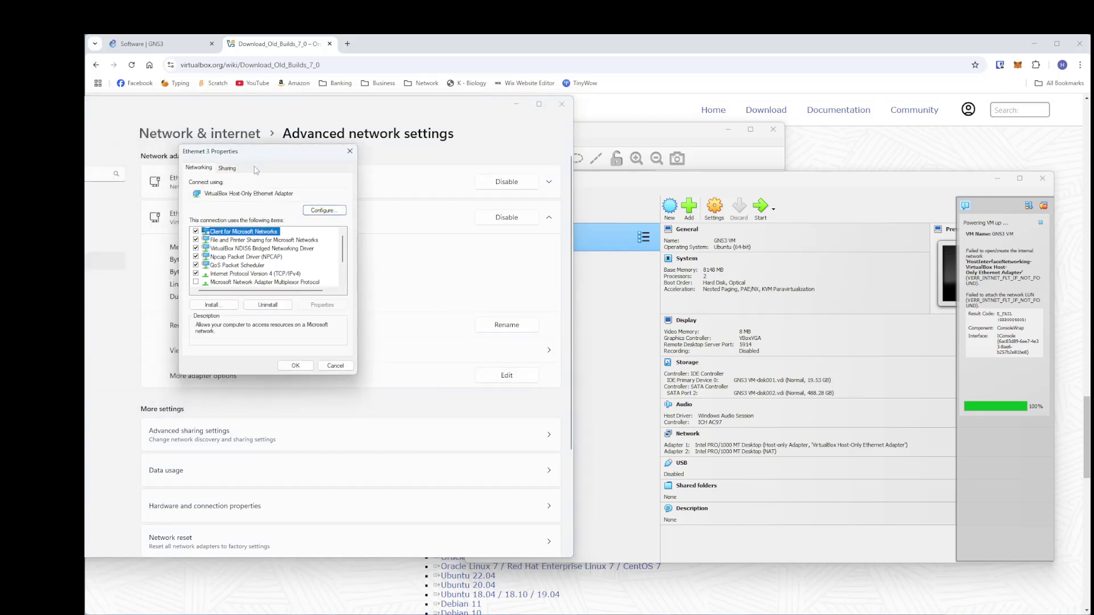
{"action": "left_click", "coordinate": [249, 251]}
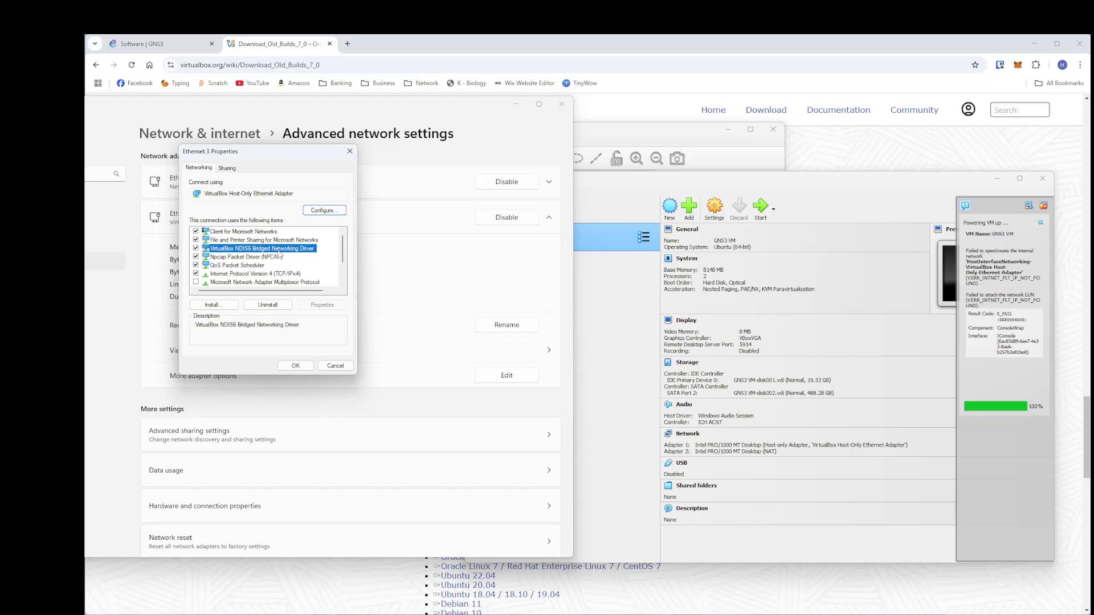
{"action": "left_click", "coordinate": [294, 365]}
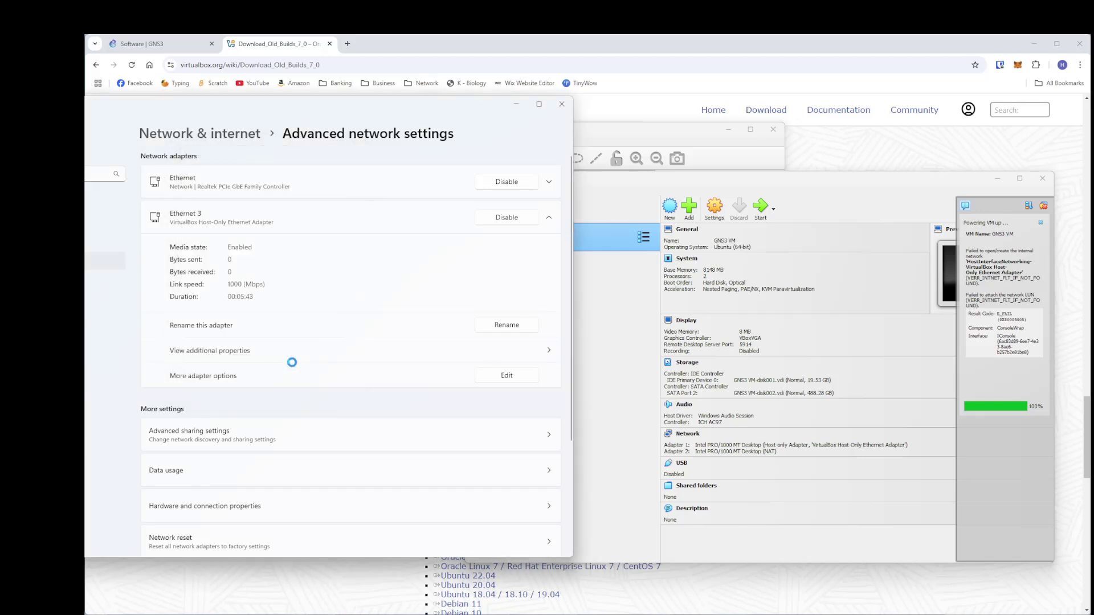
Disable and then re-enable Ethernet 3 in Advanced network settings
{"action": "left_click", "coordinate": [562, 104]}
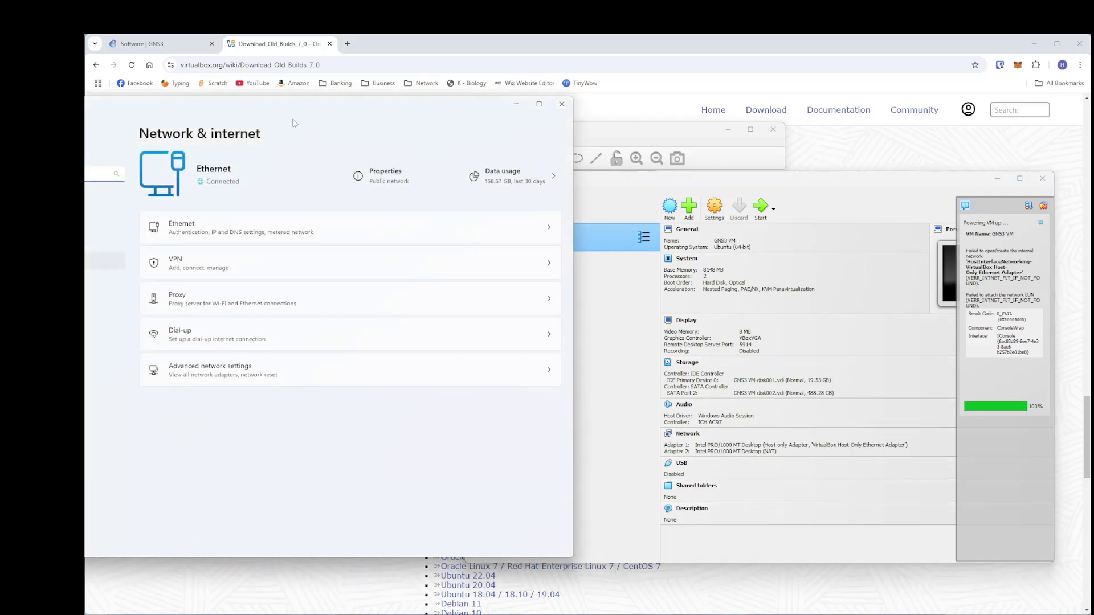
{"action": "left_click", "coordinate": [277, 375]}
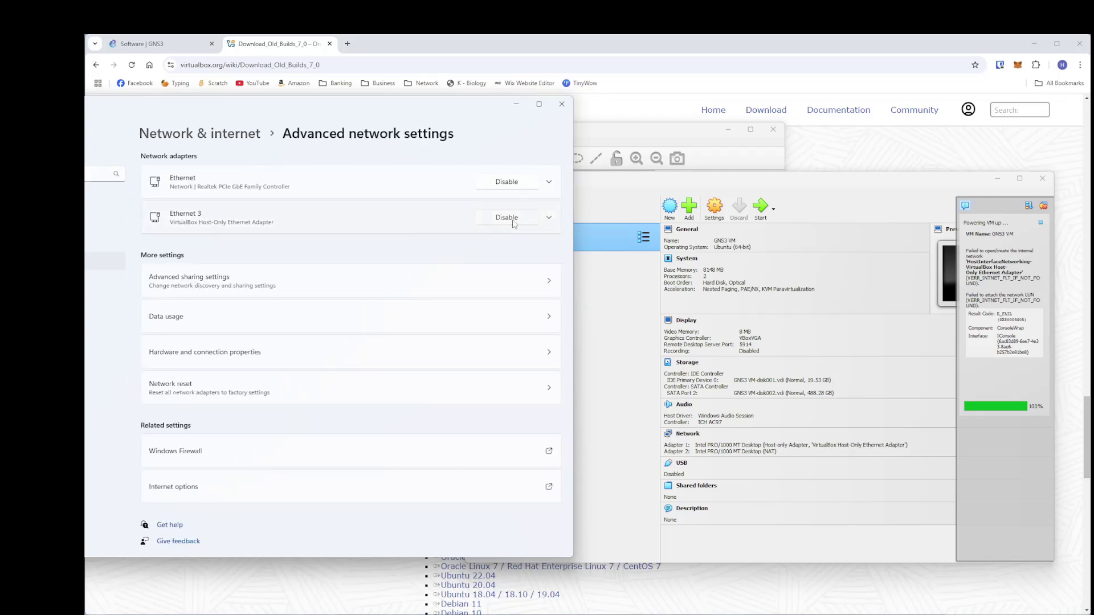
{"action": "left_click", "coordinate": [514, 224]}
{"action": "left_click", "coordinate": [514, 218]}
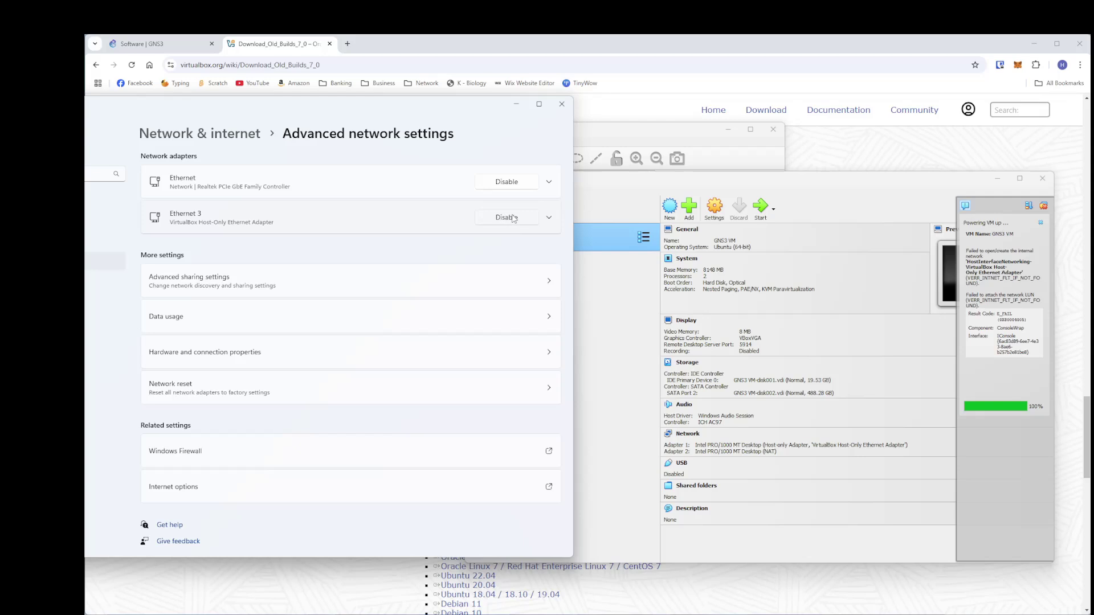
Clear the error notification and start the GNS3 VM until its info screen shows 192.168.56.106
{"action": "left_click", "coordinate": [518, 106]}
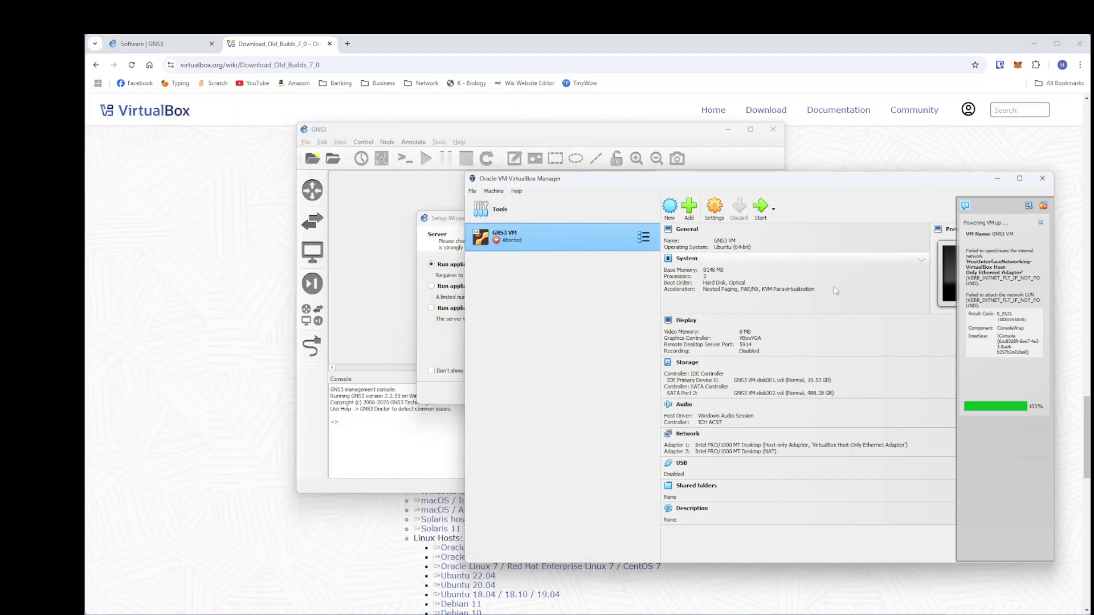
{"action": "left_click", "coordinate": [1041, 223]}
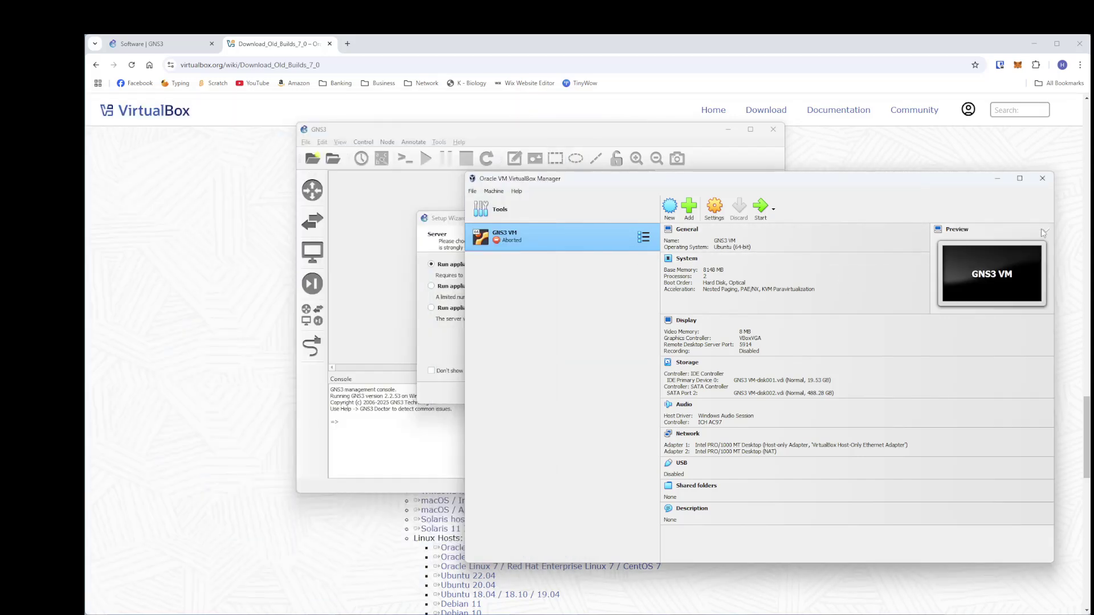
{"action": "left_click", "coordinate": [759, 210]}
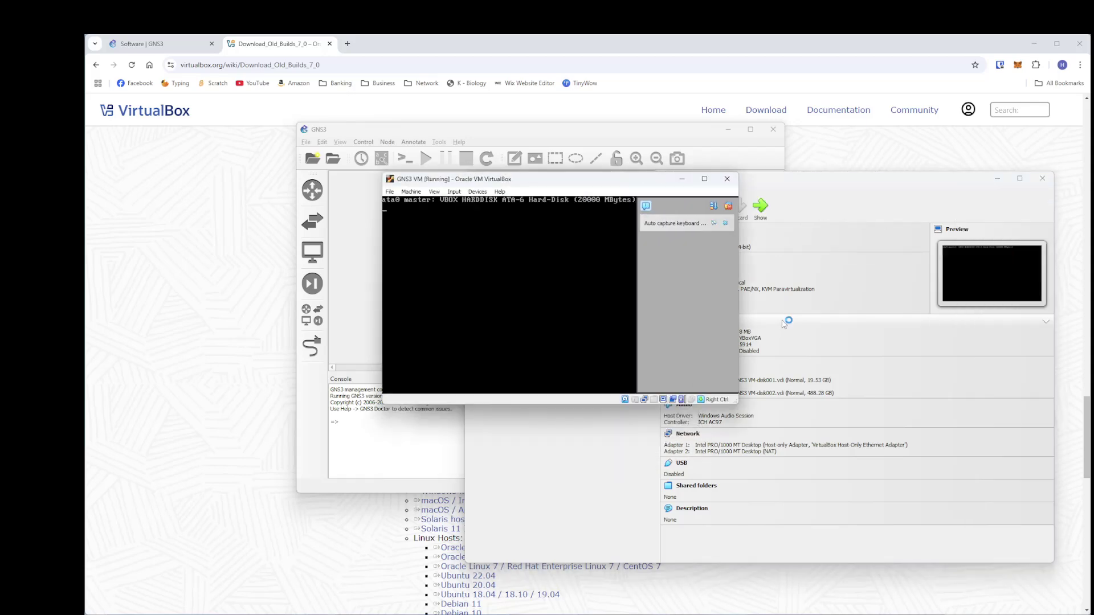
{"action": "left_click_drag", "start_coordinate": [563, 183], "coordinate": [642, 132]}
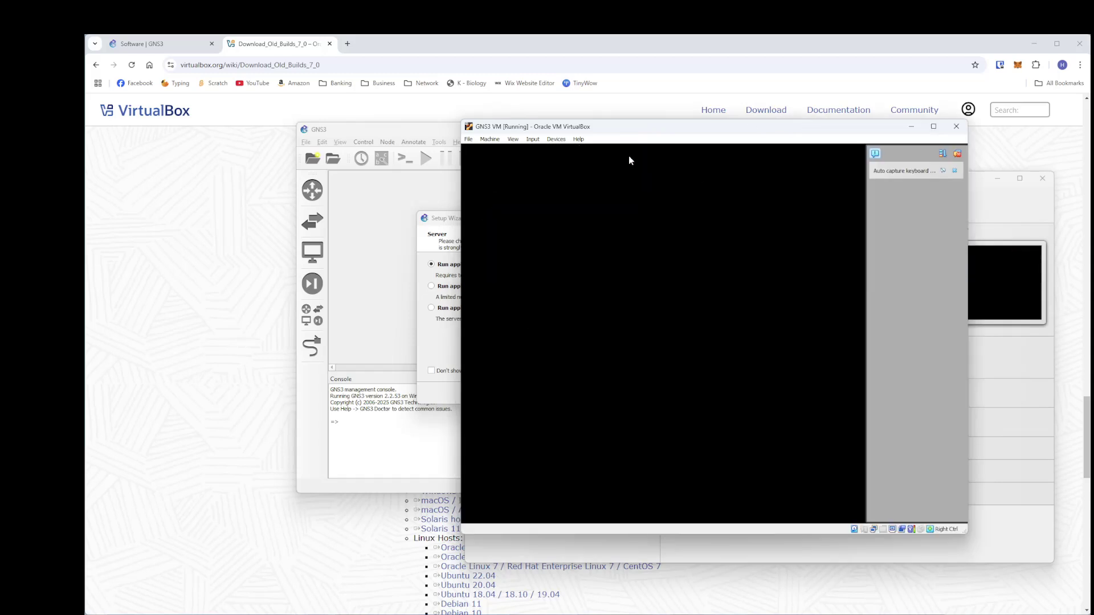
{"action": "left_click", "coordinate": [955, 170]}
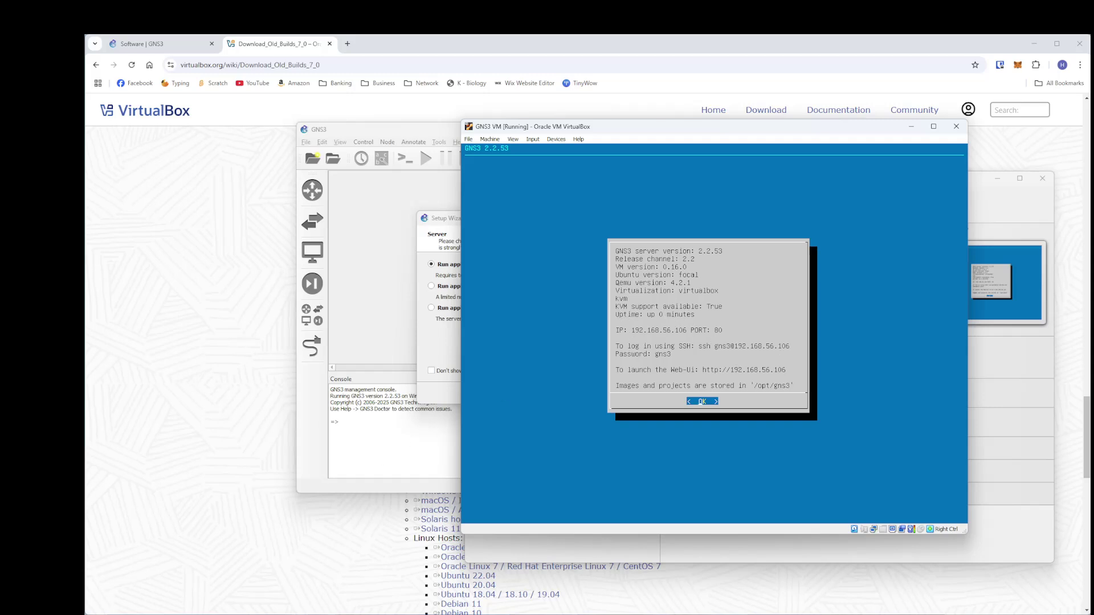
Launch cmd, run ping 192.168.56.106, check the replies, and close Command Prompt
{"action": "key", "text": "super"}
{"action": "type", "text": "cmd"}
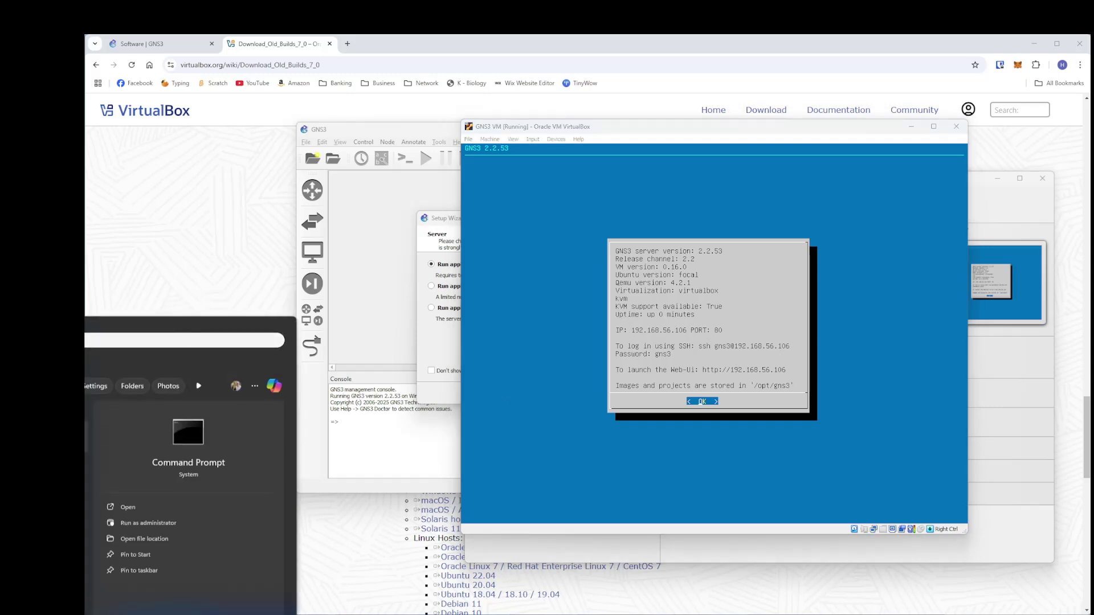
{"action": "key", "text": "Return"}
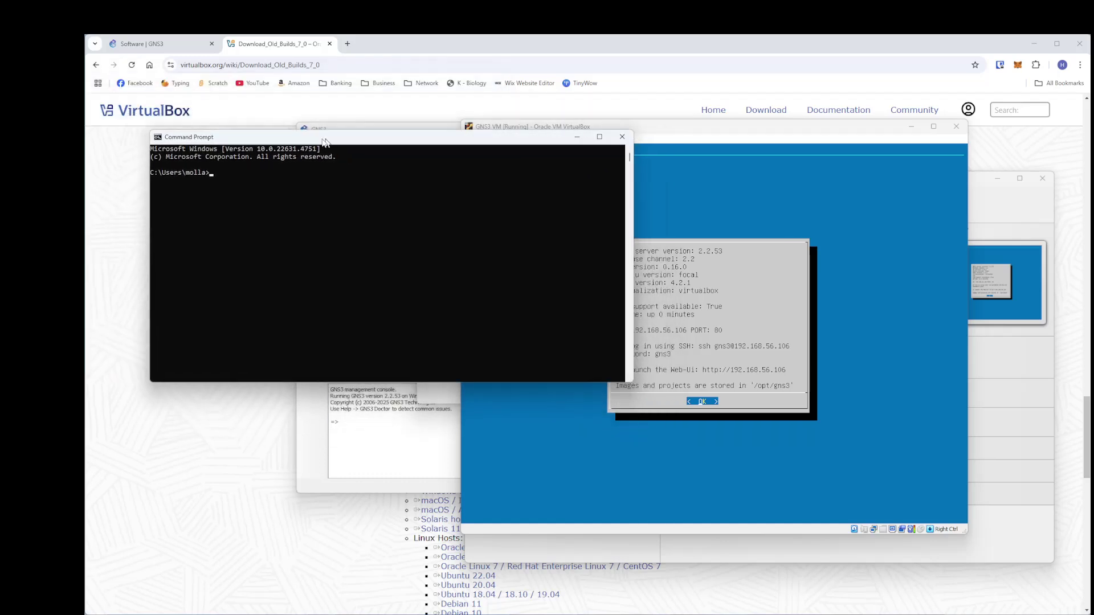
{"action": "left_click", "coordinate": [269, 198]}
{"action": "type", "text": "ping"}
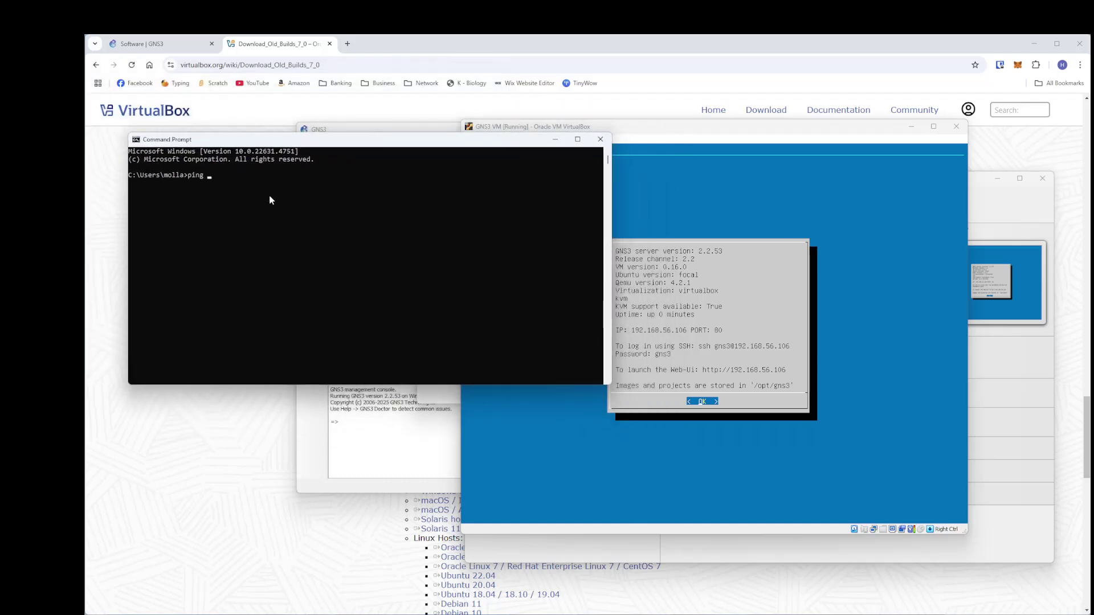
{"action": "key", "text": "Escape"}
{"action": "type", "text": "ping 192.168.56.106"}
{"action": "key", "text": "Return"}
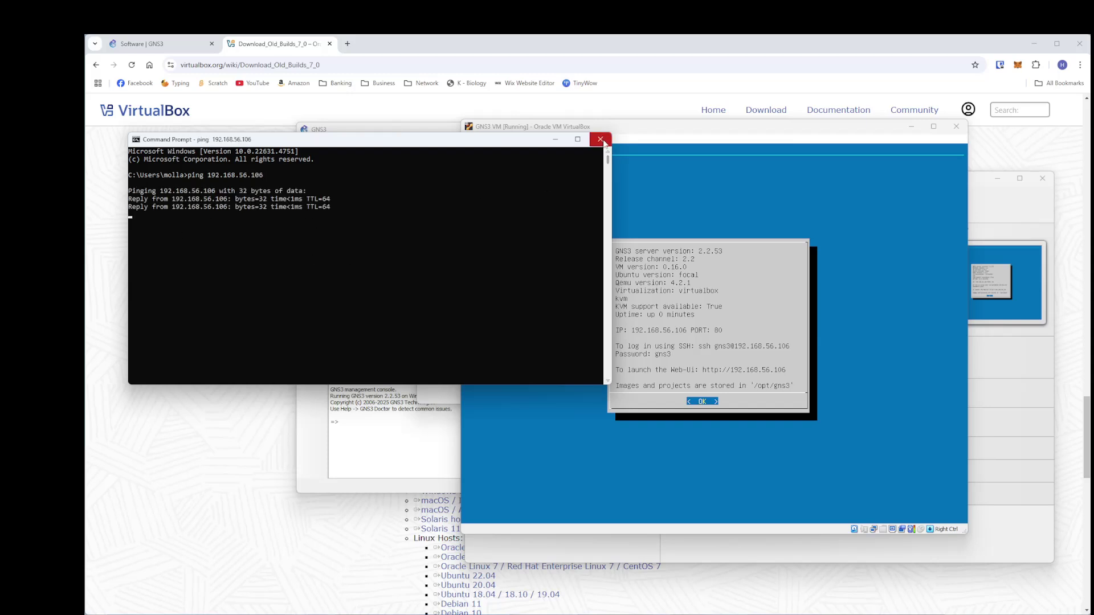
{"action": "left_click", "coordinate": [600, 139]}
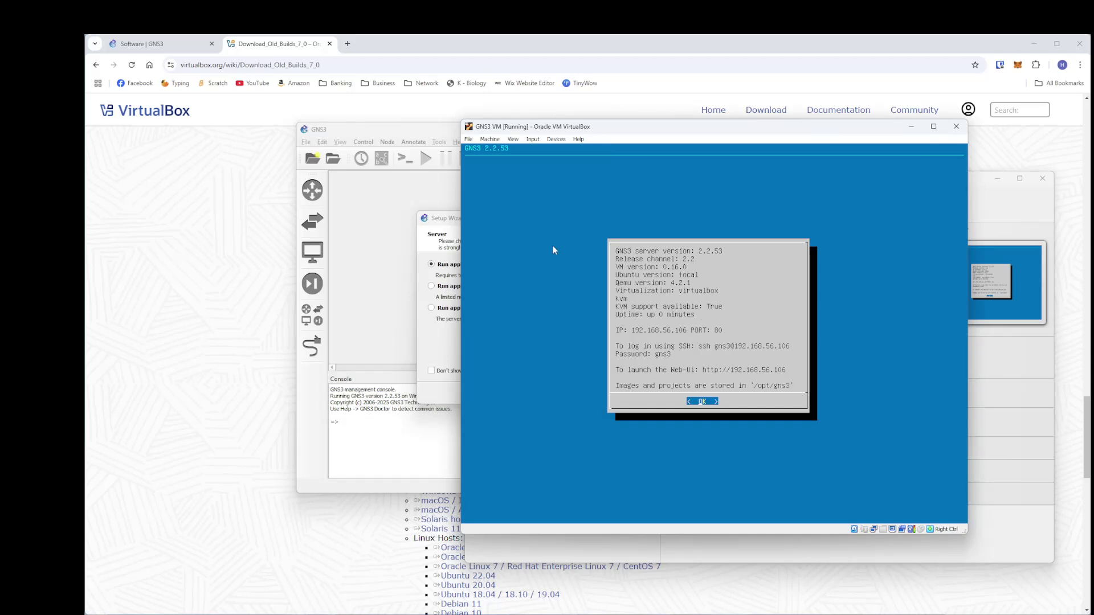
Review the GNS3 VM's System > Processor settings in VirtualBox and apply them with OK
{"action": "left_click", "coordinate": [490, 139]}
{"action": "left_click", "coordinate": [495, 152]}
{"action": "left_click", "coordinate": [589, 250]}
{"action": "left_click", "coordinate": [683, 252]}
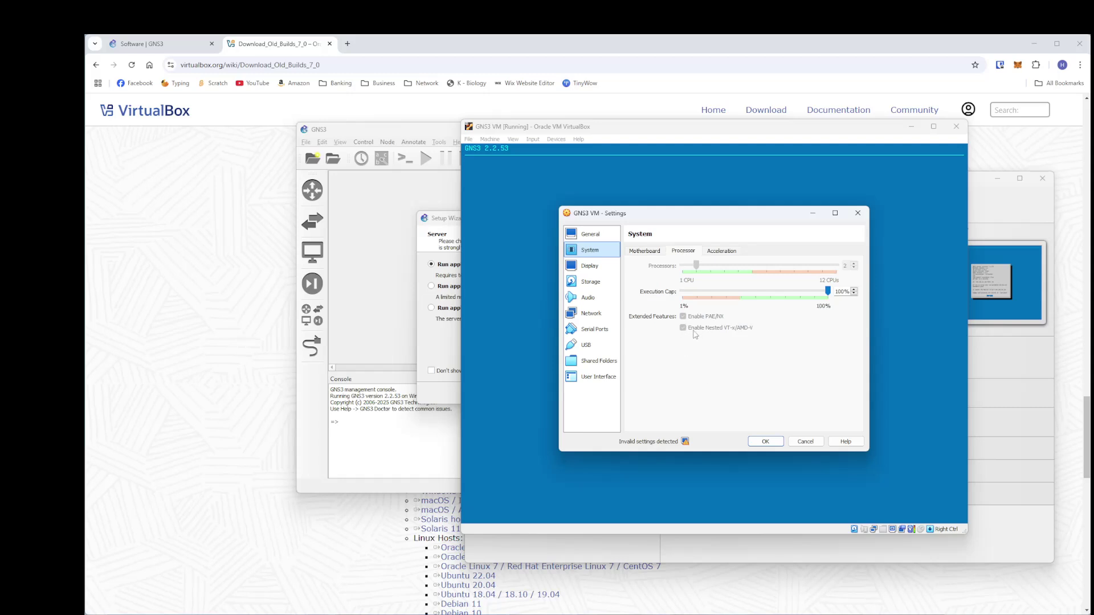
{"action": "left_click", "coordinate": [765, 441]}
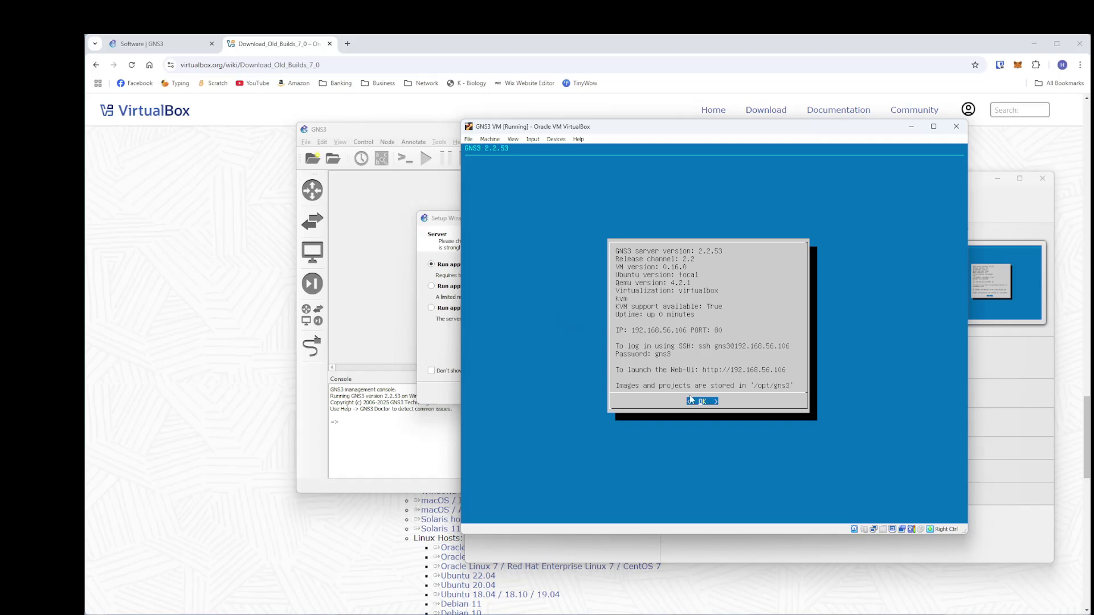
Keep 'Run appliances in a virtual machine' in the Setup Wizard and pass the local server checks on localhost port 3080
{"action": "left_click", "coordinate": [909, 128]}
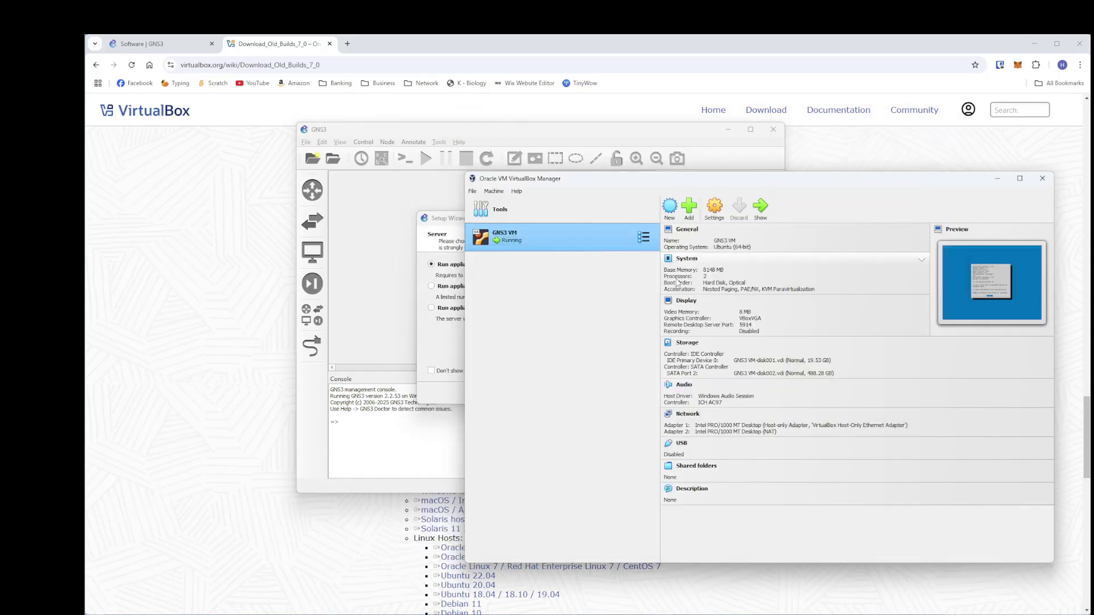
{"action": "left_click", "coordinate": [996, 179]}
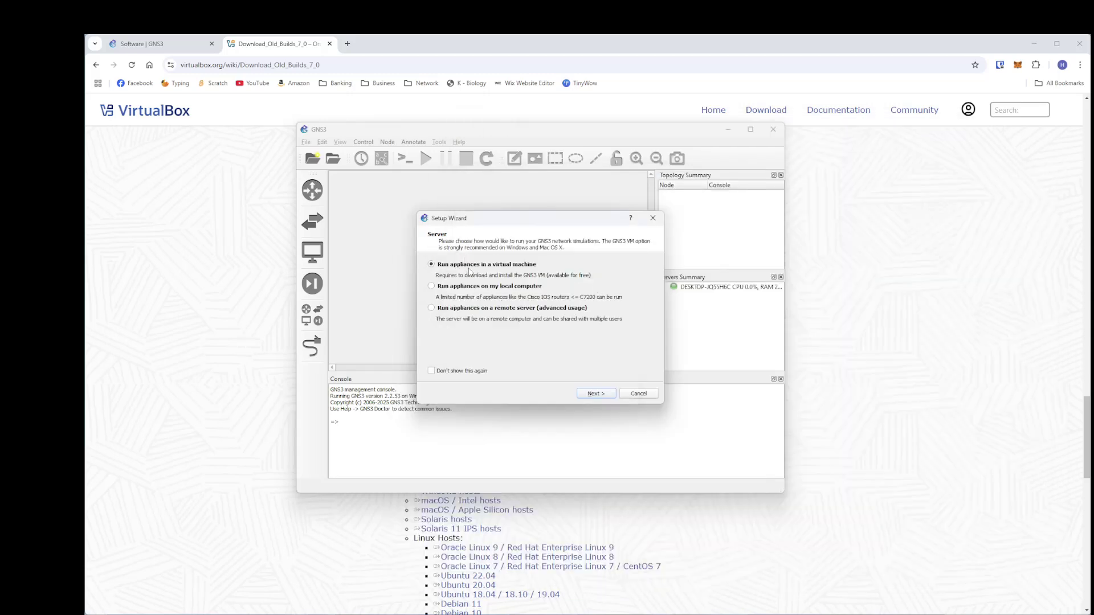
{"action": "left_click", "coordinate": [470, 287]}
{"action": "left_click", "coordinate": [473, 267]}
{"action": "left_click", "coordinate": [594, 394]}
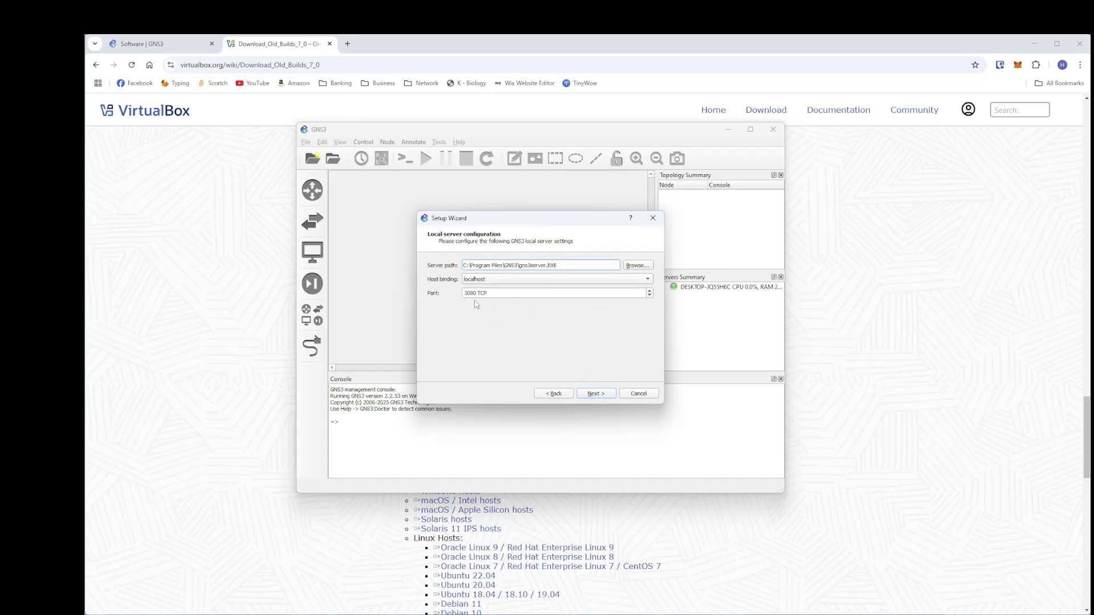
{"action": "left_click", "coordinate": [591, 397]}
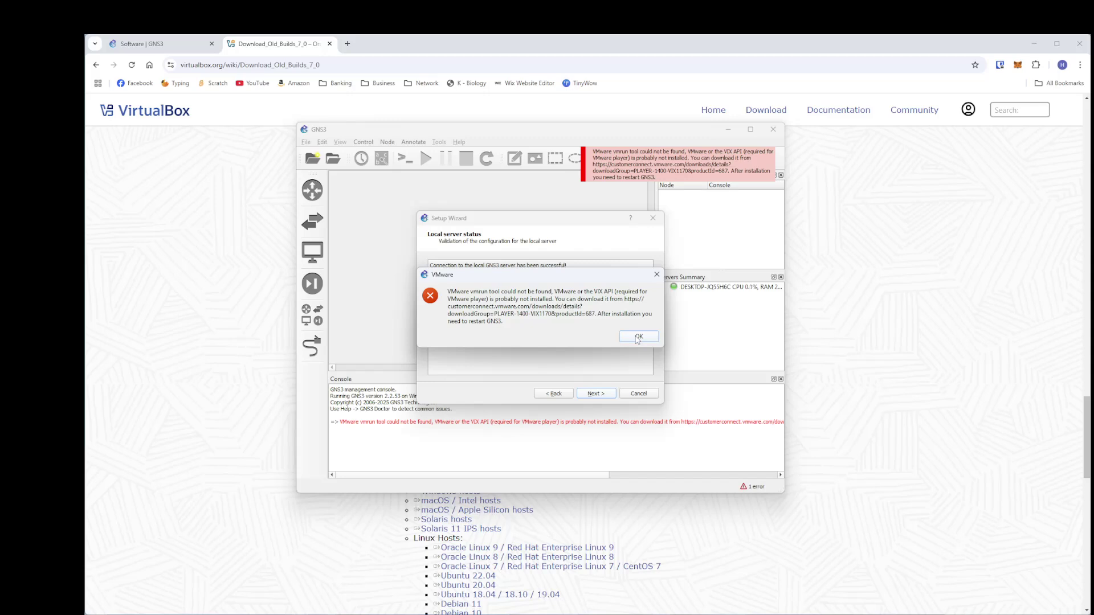
Dismiss the VMware error, switch to VirtualBox, and refresh until GNS3 VM is listed
{"action": "left_click", "coordinate": [638, 337]}
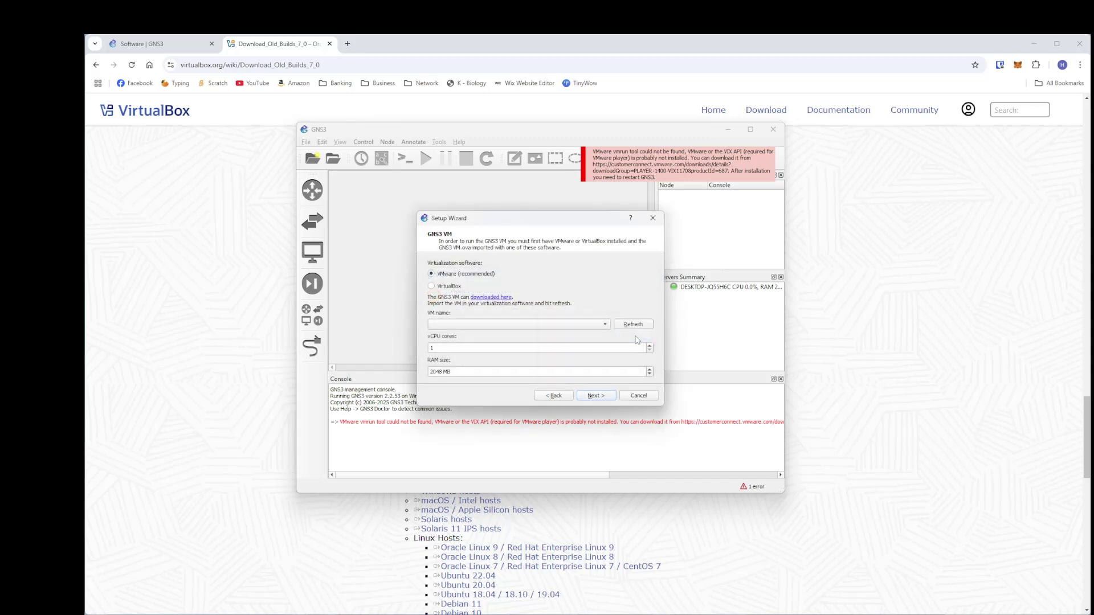
{"action": "left_click", "coordinate": [625, 324]}
{"action": "left_click", "coordinate": [629, 324]}
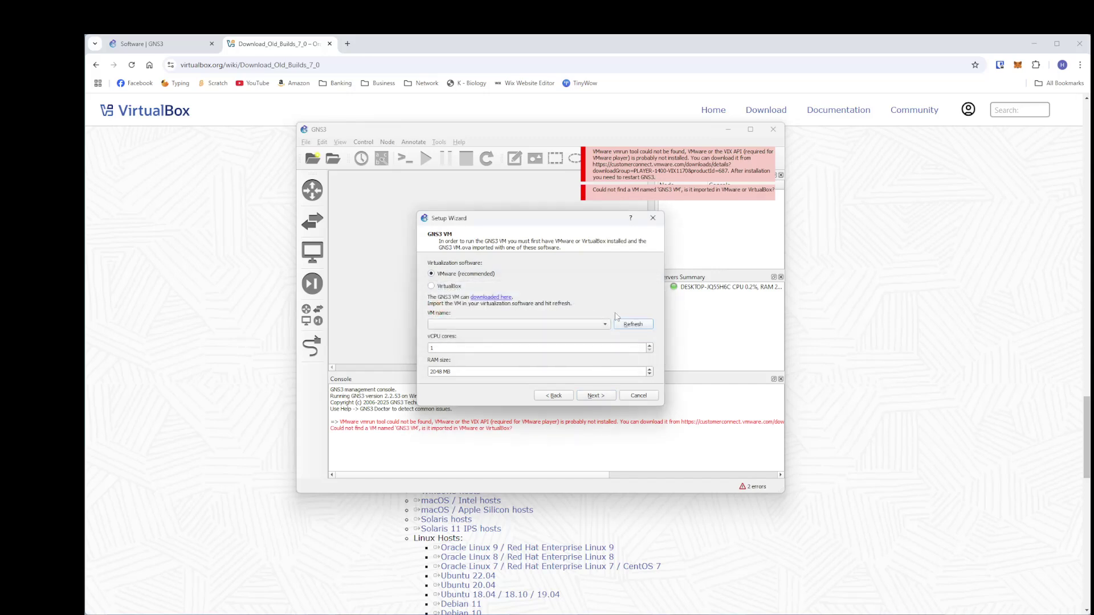
{"action": "left_click", "coordinate": [443, 286]}
{"action": "left_click", "coordinate": [629, 324]}
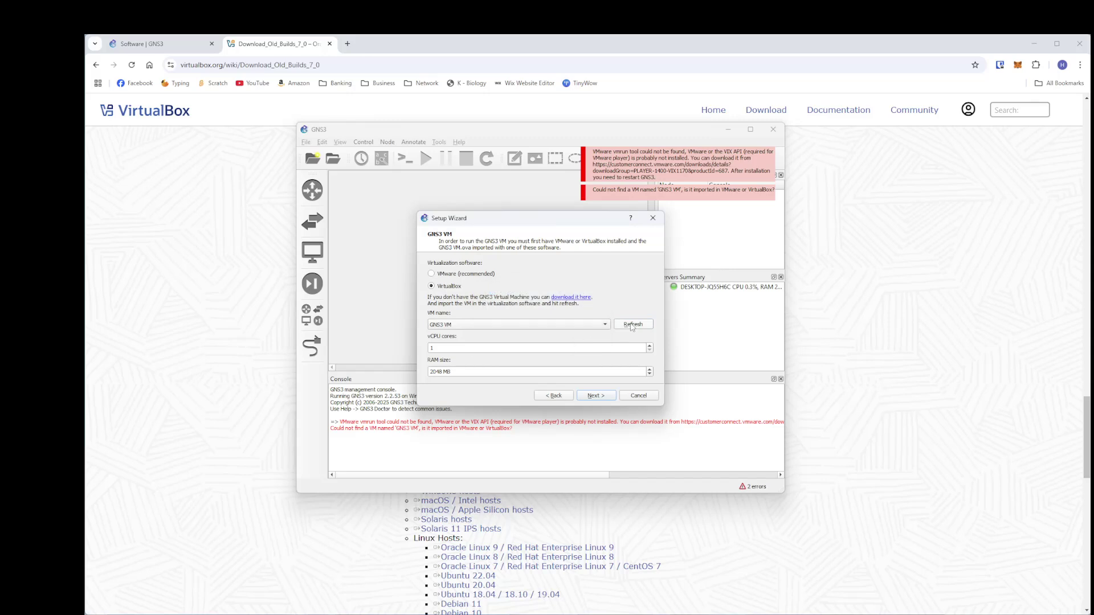
{"action": "left_click", "coordinate": [632, 326]}
{"action": "left_click", "coordinate": [632, 325]}
Complete the setup wizard, acknowledging the save settings error
{"action": "left_click", "coordinate": [592, 395]}
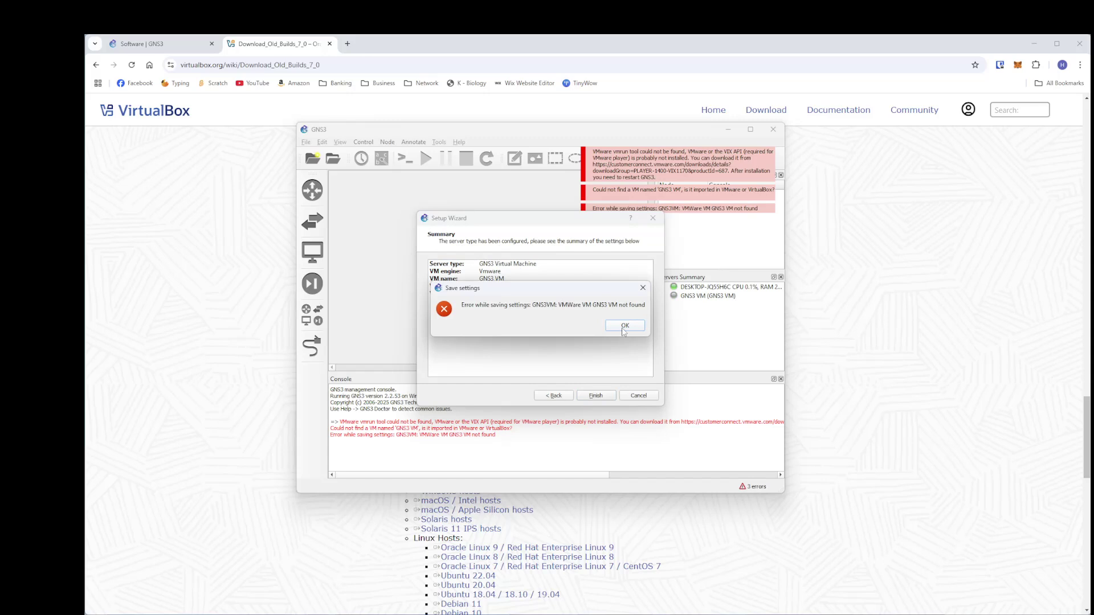
{"action": "left_click", "coordinate": [625, 326]}
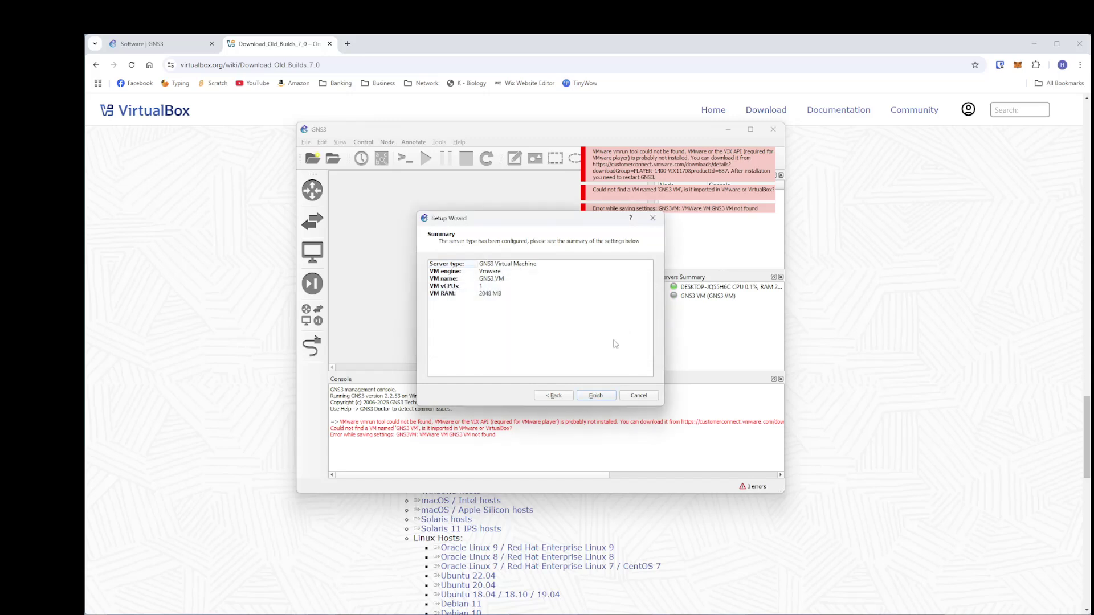
{"action": "left_click", "coordinate": [604, 396]}
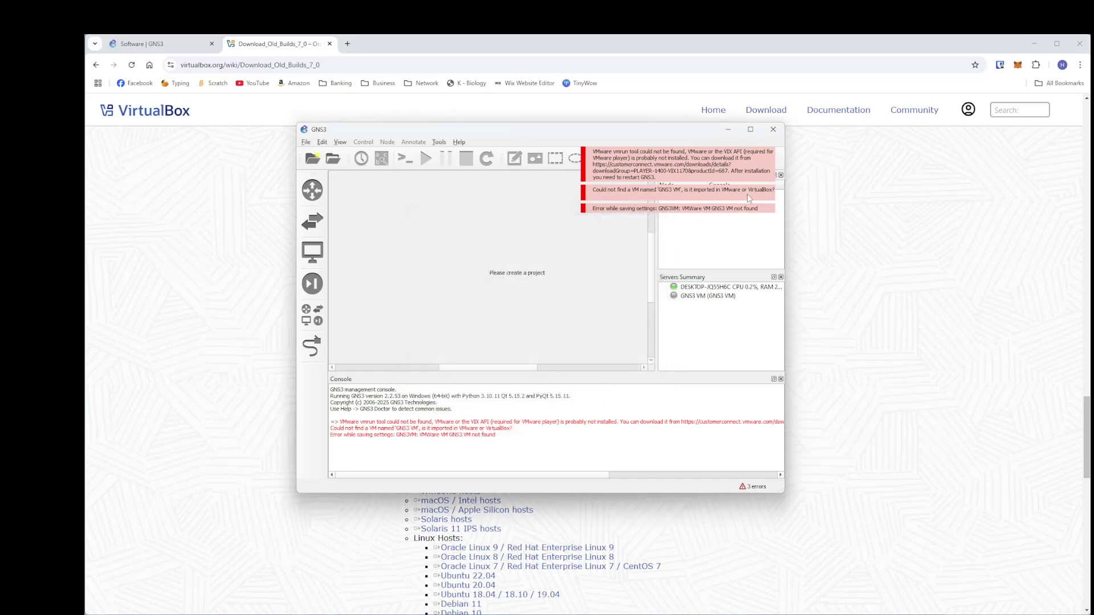
Quit GNS3 and power off the GNS3 VM by closing its VirtualBox window
{"action": "left_click", "coordinate": [775, 130]}
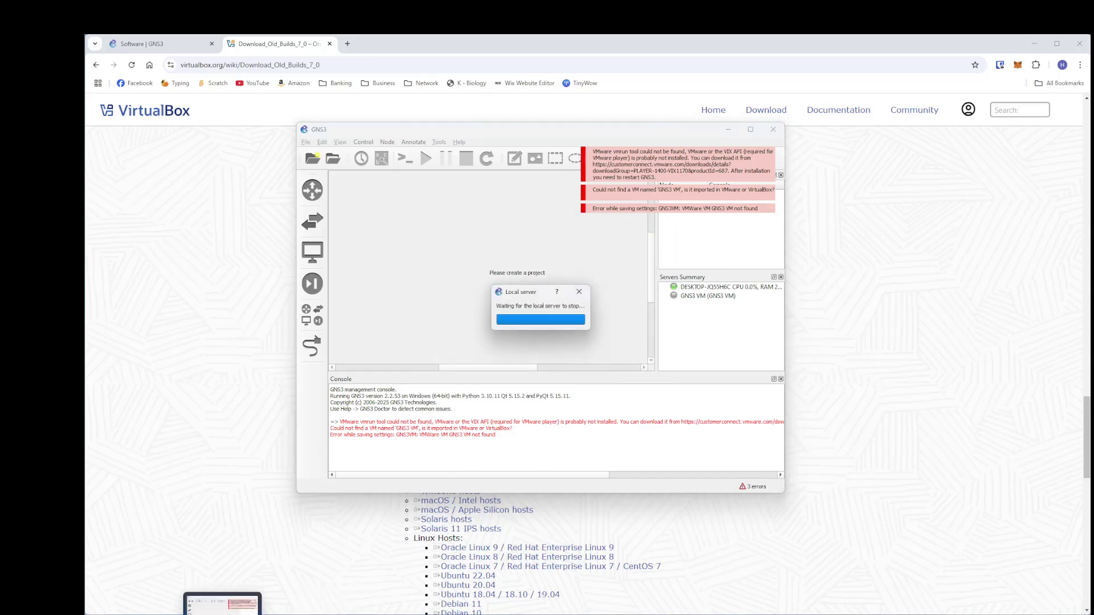
{"action": "left_click", "coordinate": [222, 611]}
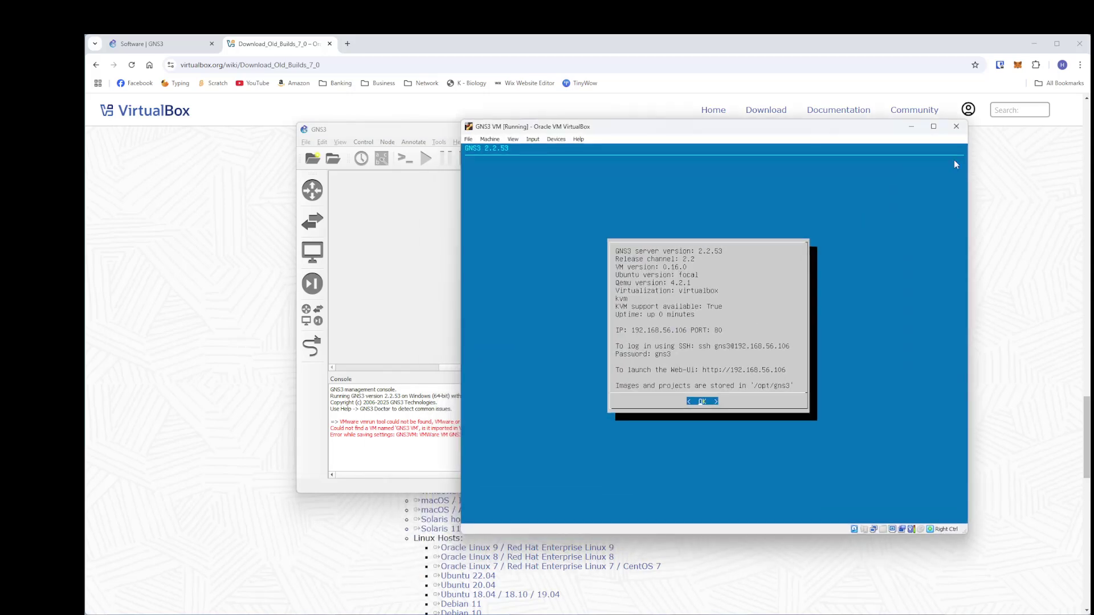
{"action": "left_click", "coordinate": [956, 126]}
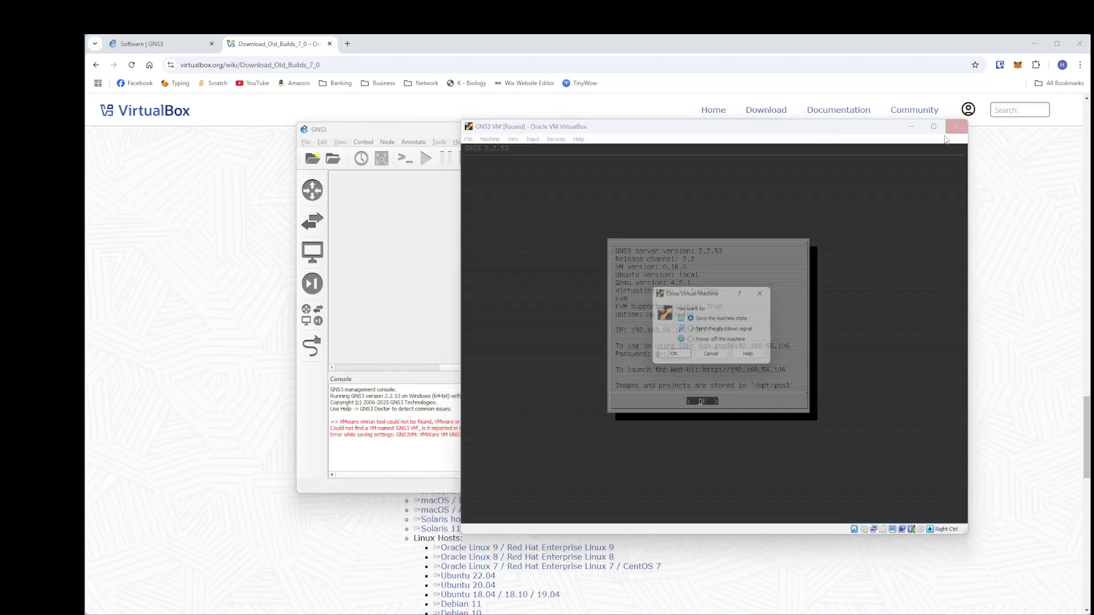
{"action": "left_click", "coordinate": [672, 358]}
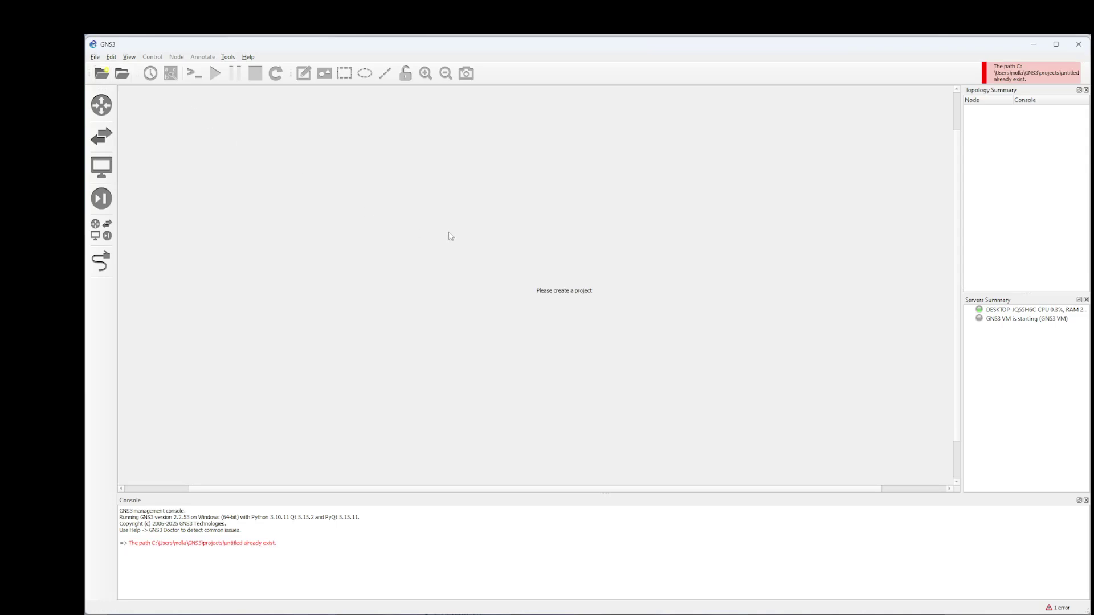
Create a new empty project named untitled21 and select the GNS3 VM server entry
{"action": "left_click", "coordinate": [101, 74]}
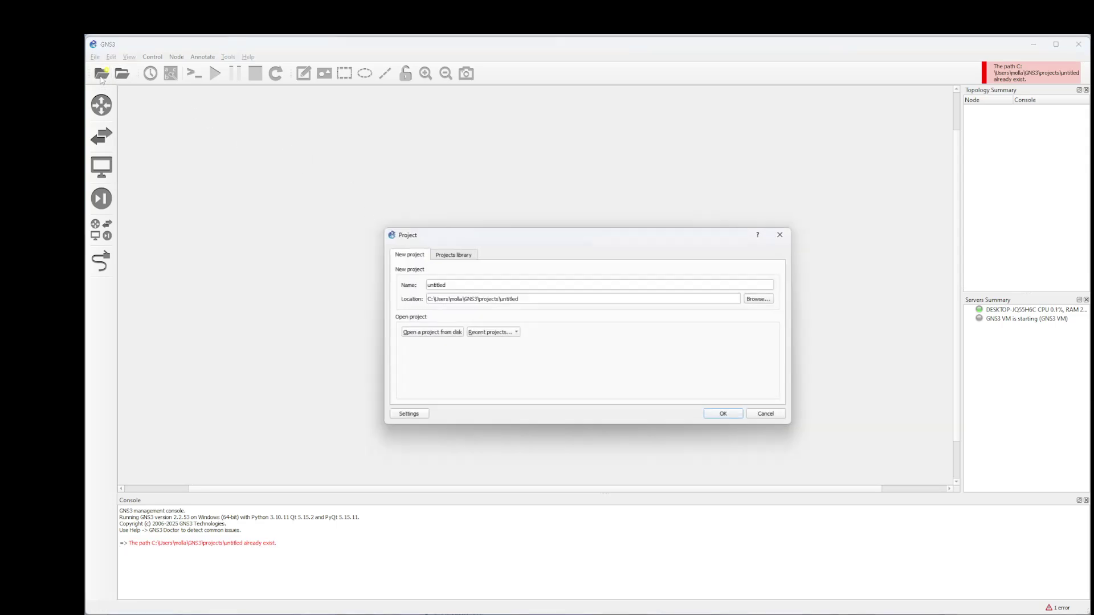
{"action": "left_click", "coordinate": [464, 285]}
{"action": "type", "text": "21"}
{"action": "left_click", "coordinate": [723, 413]}
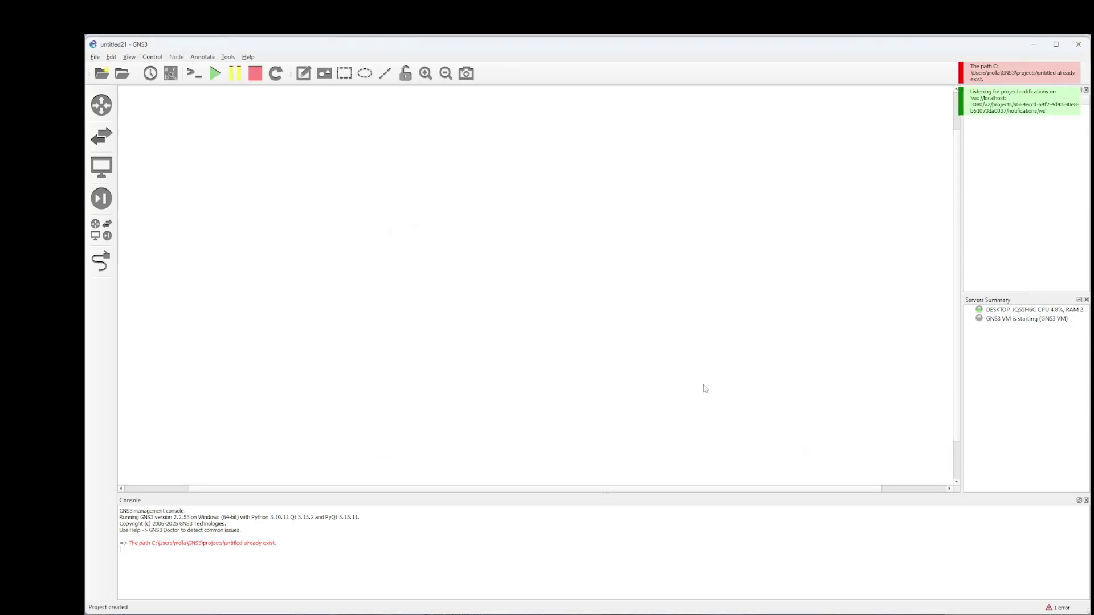
{"action": "left_click", "coordinate": [1001, 323]}
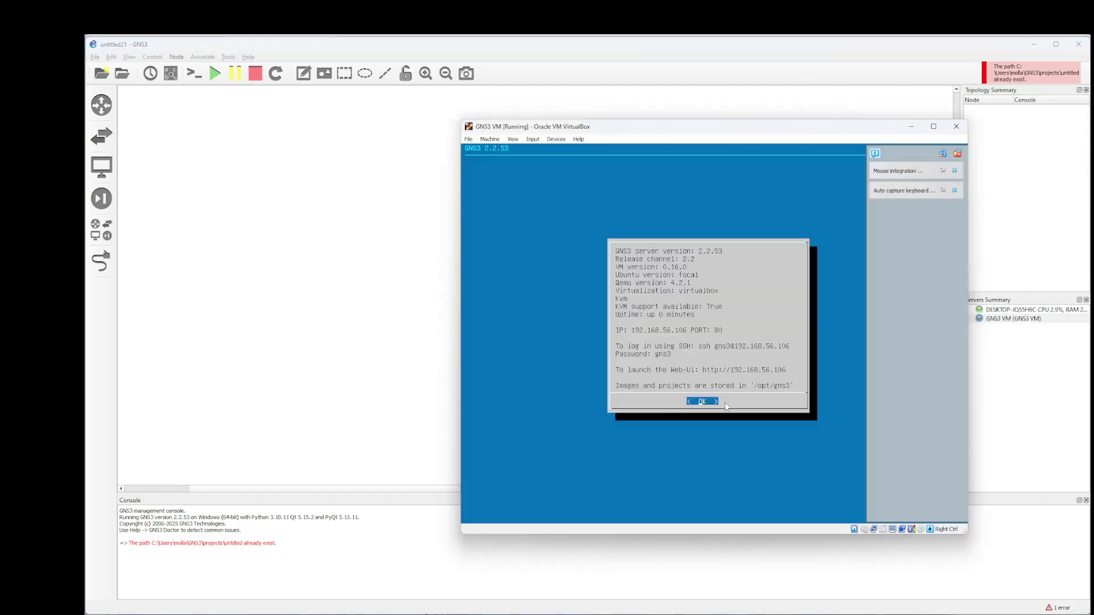
{"action": "left_click", "coordinate": [705, 402]}
Open GNS3 Preferences at the VirtualBox VMs template page
{"action": "left_click", "coordinate": [911, 126]}
{"action": "left_click", "coordinate": [111, 57]}
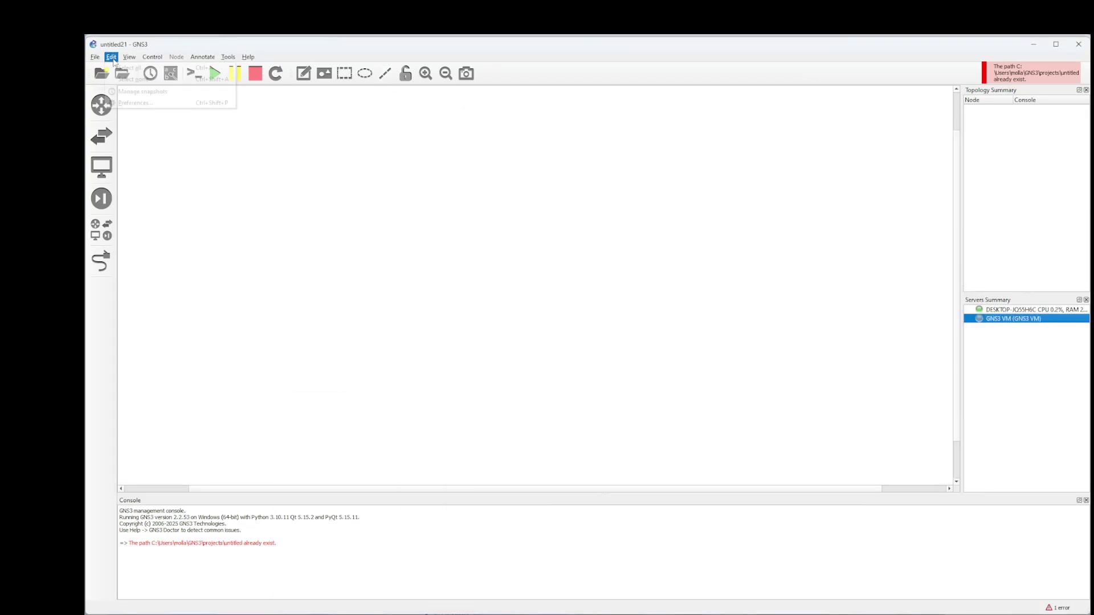
{"action": "left_click", "coordinate": [121, 102]}
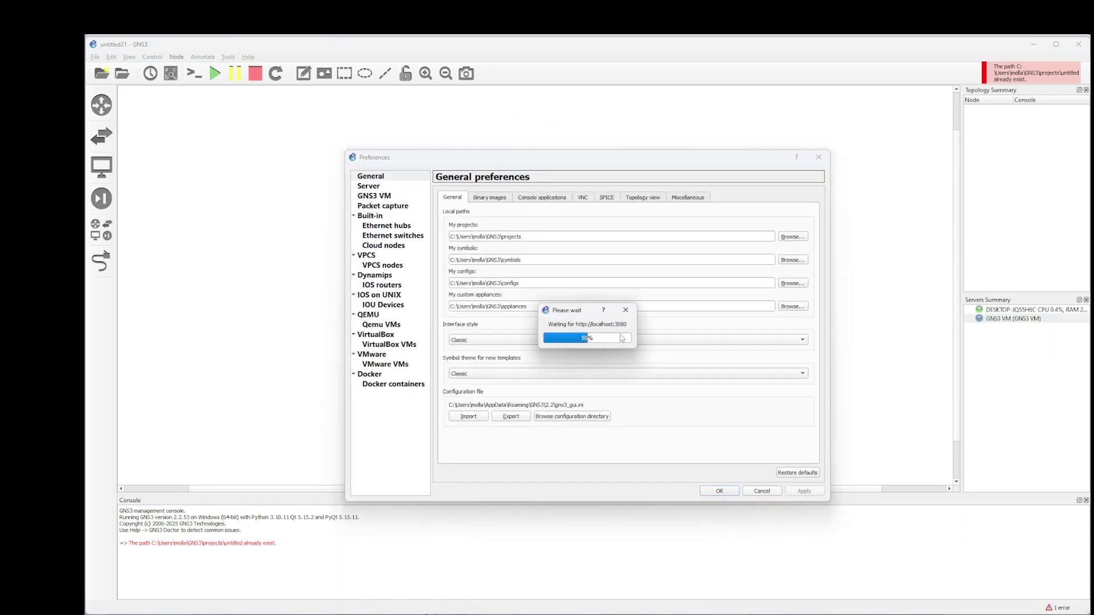
{"action": "left_click", "coordinate": [373, 196]}
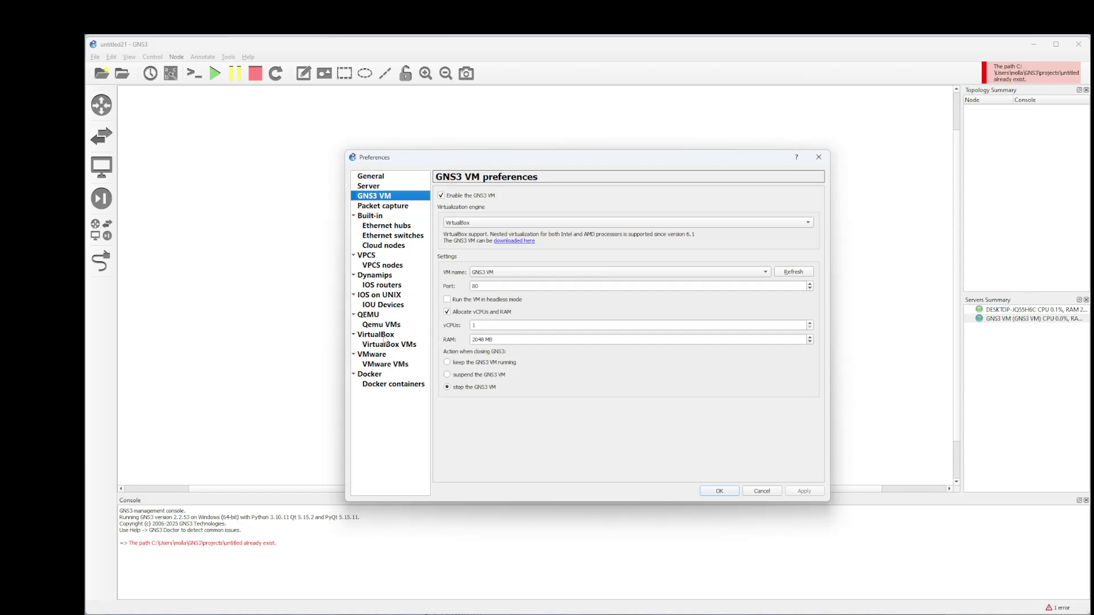
{"action": "left_click", "coordinate": [384, 337]}
{"action": "left_click", "coordinate": [390, 346]}
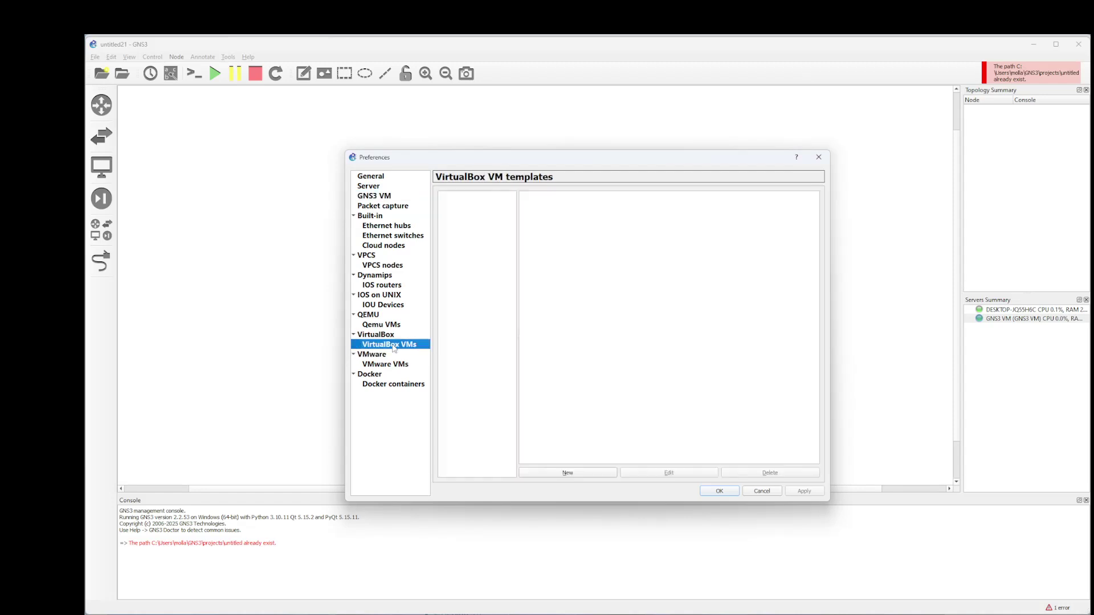
Add a local VirtualBox VM template from GNS3 VM and save the preferences
{"action": "left_click", "coordinate": [589, 472]}
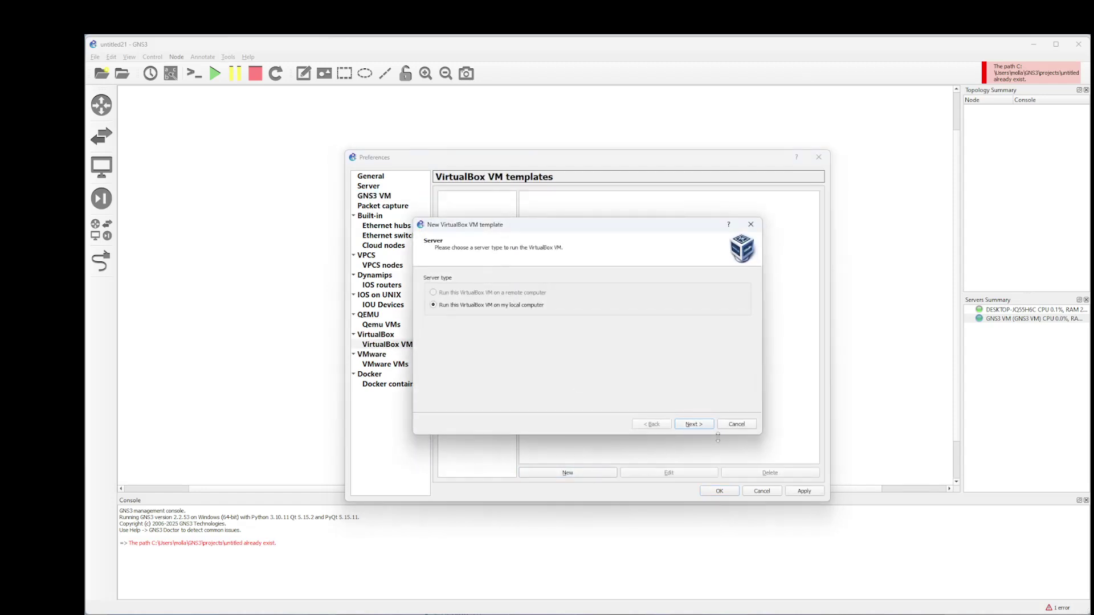
{"action": "left_click", "coordinate": [694, 424]}
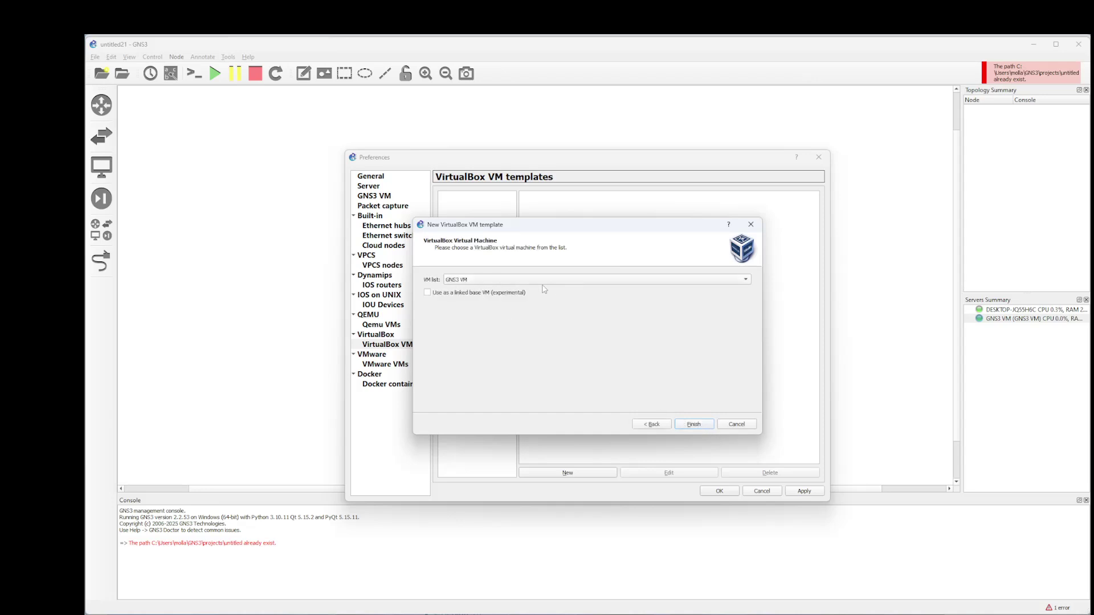
{"action": "left_click", "coordinate": [694, 425]}
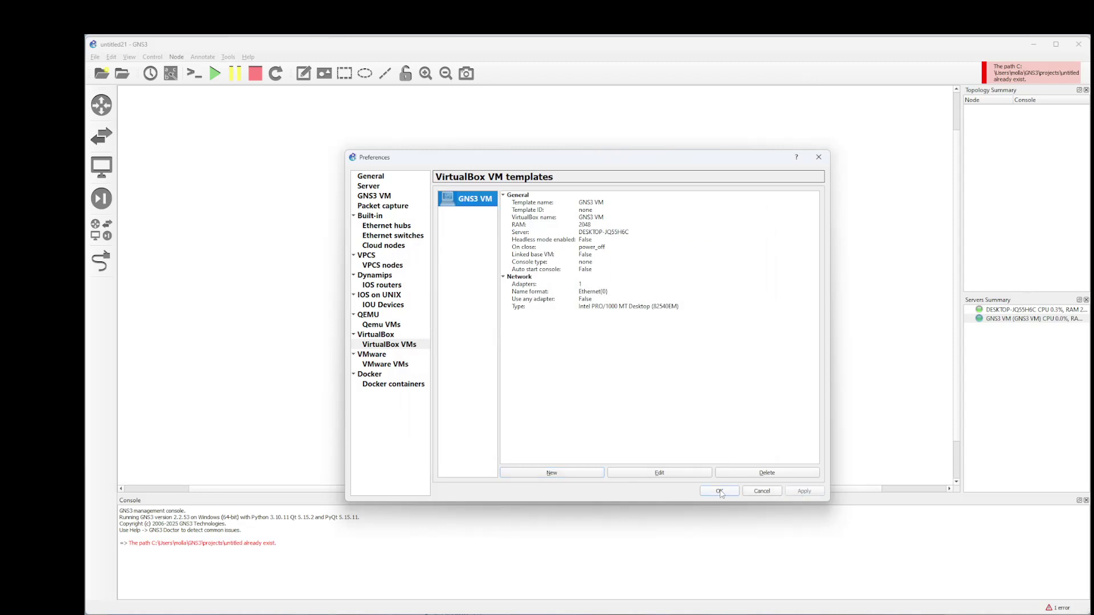
{"action": "left_click", "coordinate": [719, 491]}
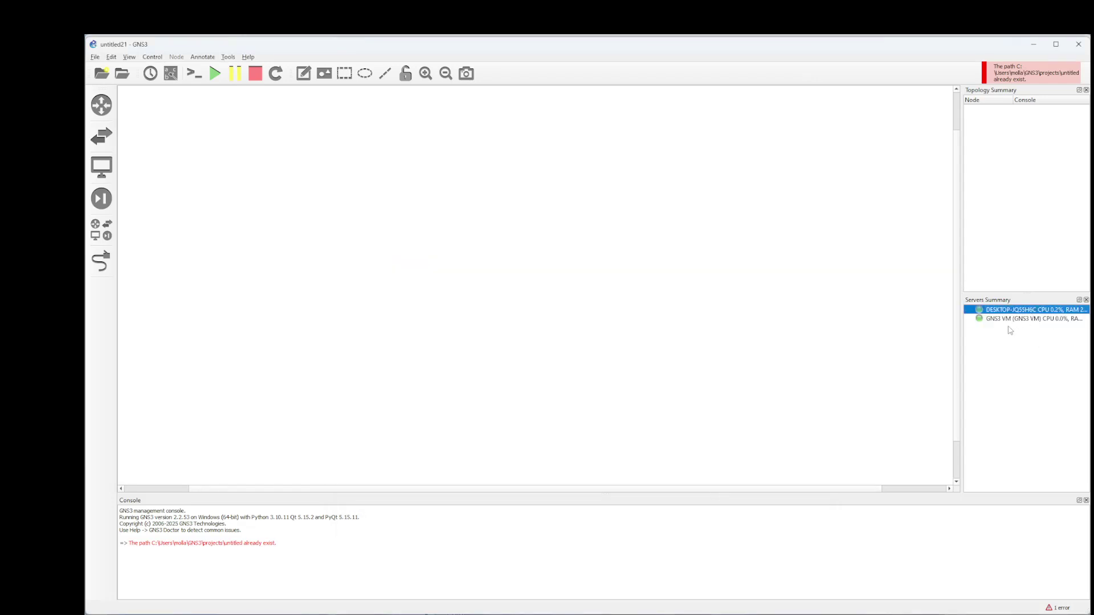